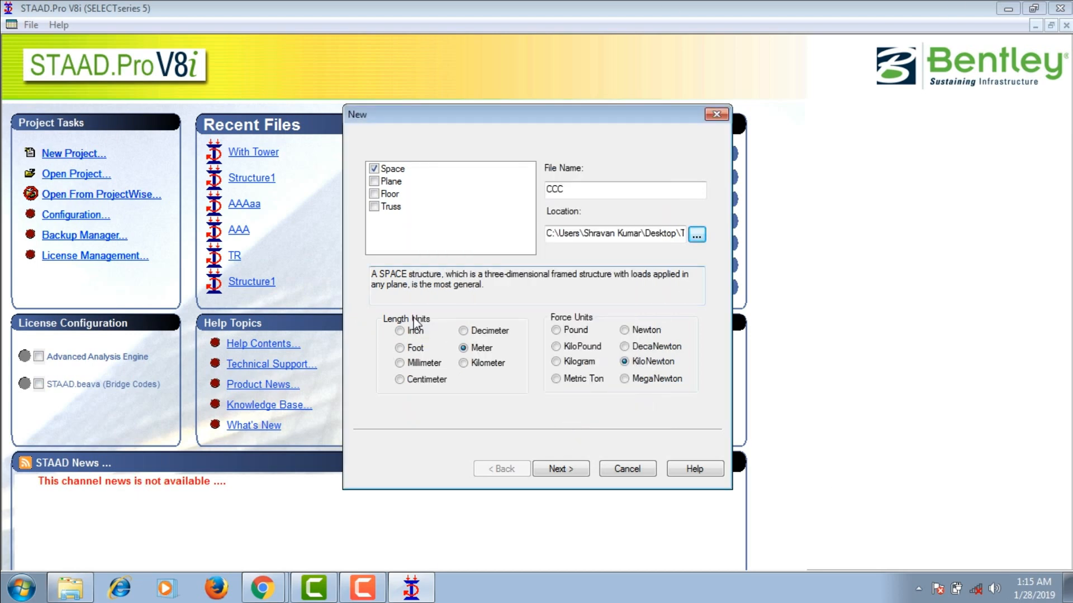
# Create the Space structure file CCC with meter length units and kilonewton force units.
pyautogui.click(557, 471)
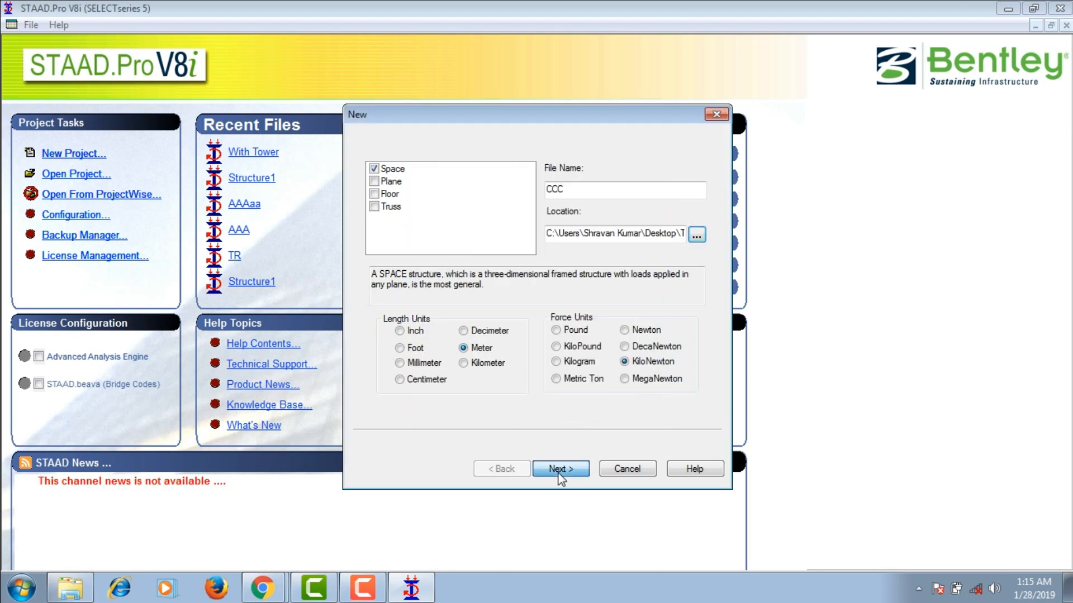
pyautogui.click(559, 472)
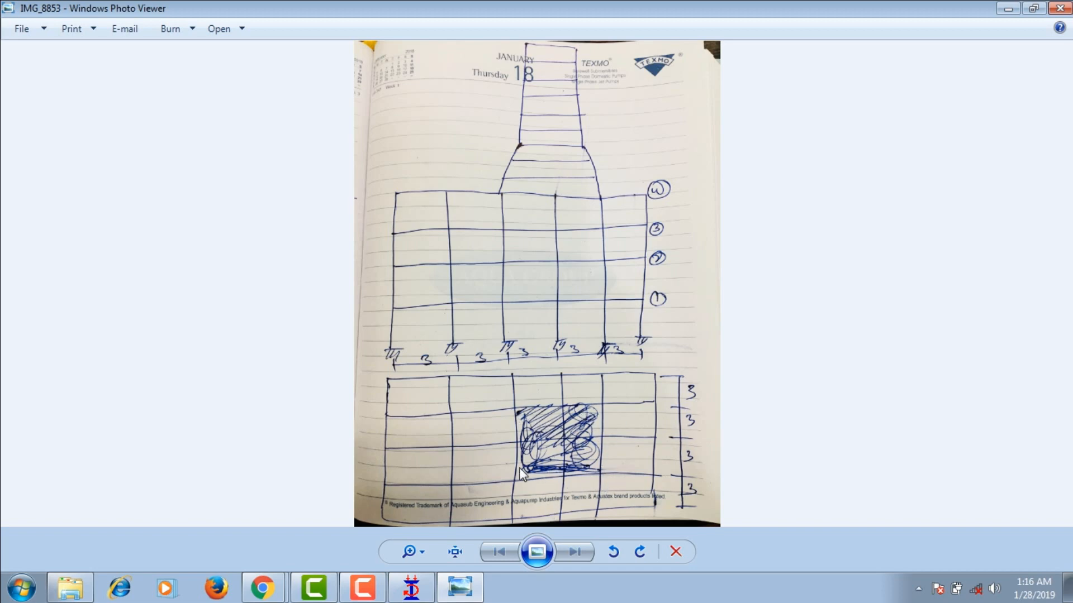
# Switch to STAAD.Pro and start a Bay Frame from the Frame Models in the Structure Wizard.
pyautogui.click(412, 586)
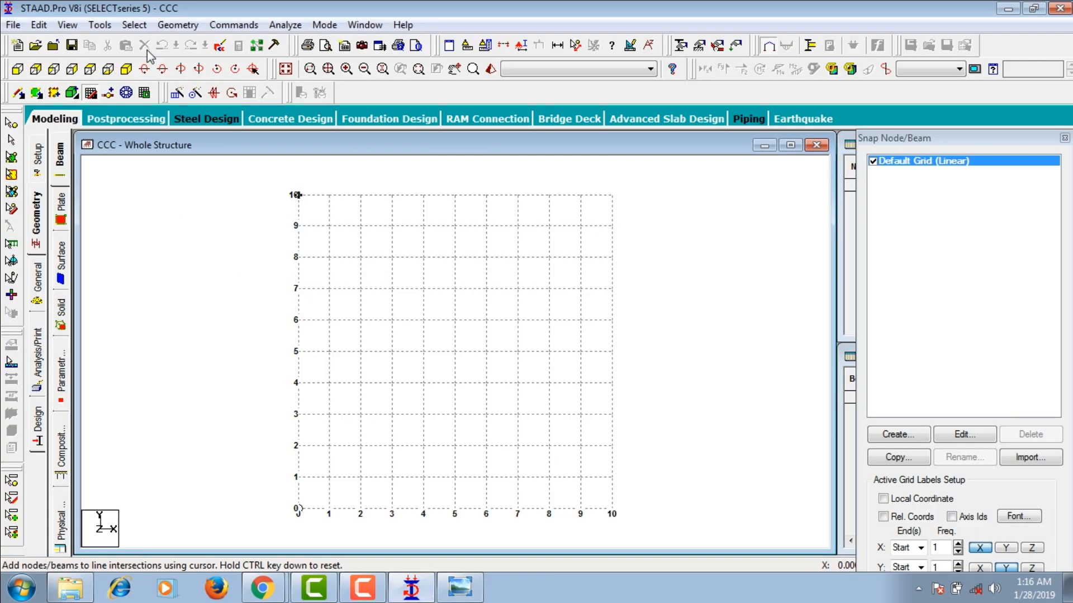
pyautogui.click(173, 25)
pyautogui.click(173, 26)
pyautogui.click(173, 26)
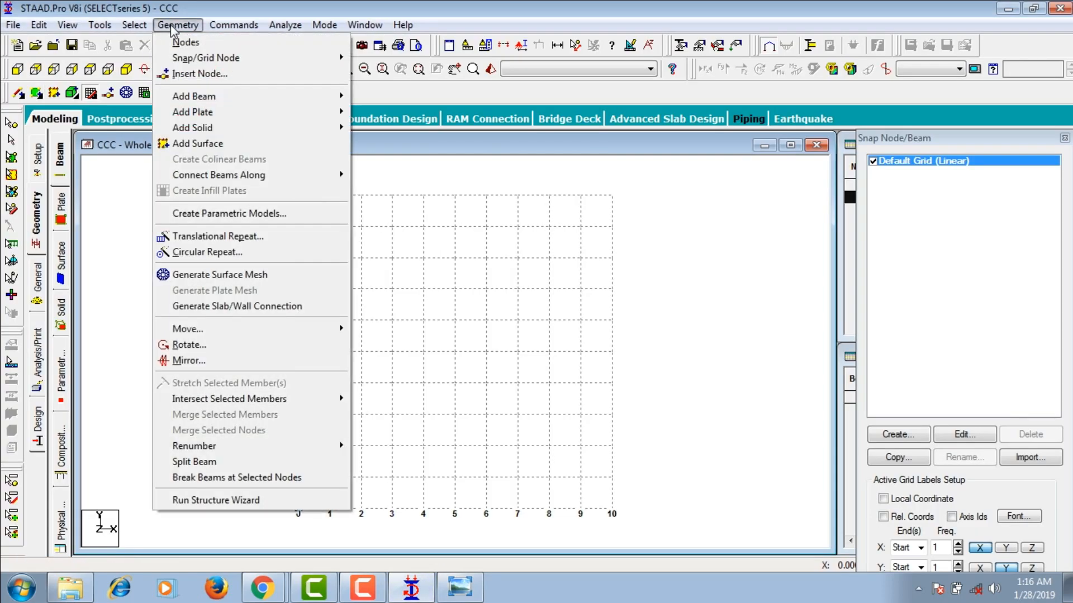
pyautogui.click(246, 501)
pyautogui.click(232, 161)
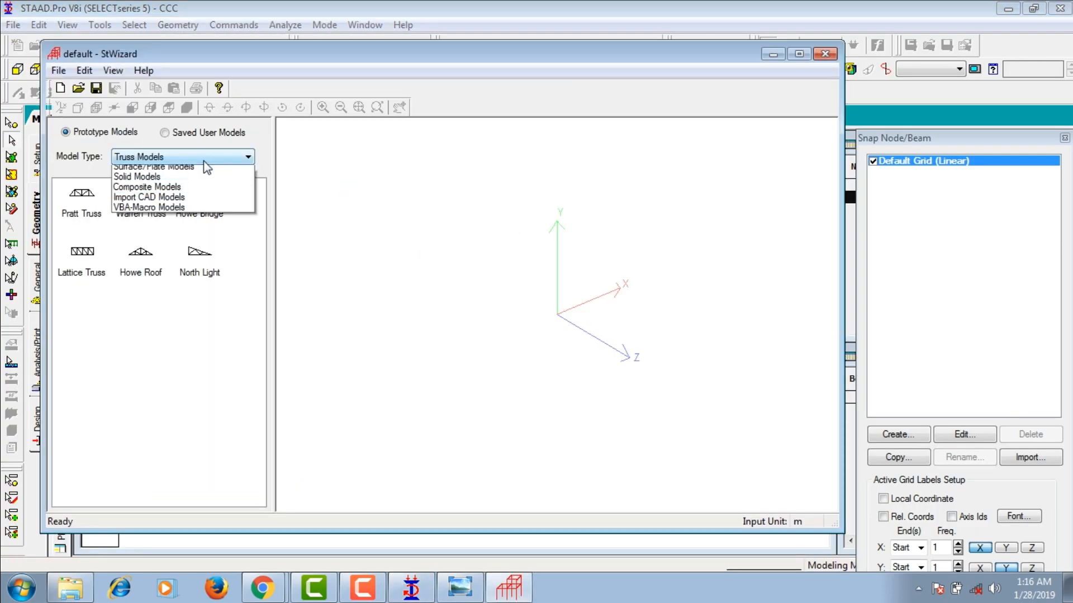
pyautogui.click(204, 179)
pyautogui.click(91, 196)
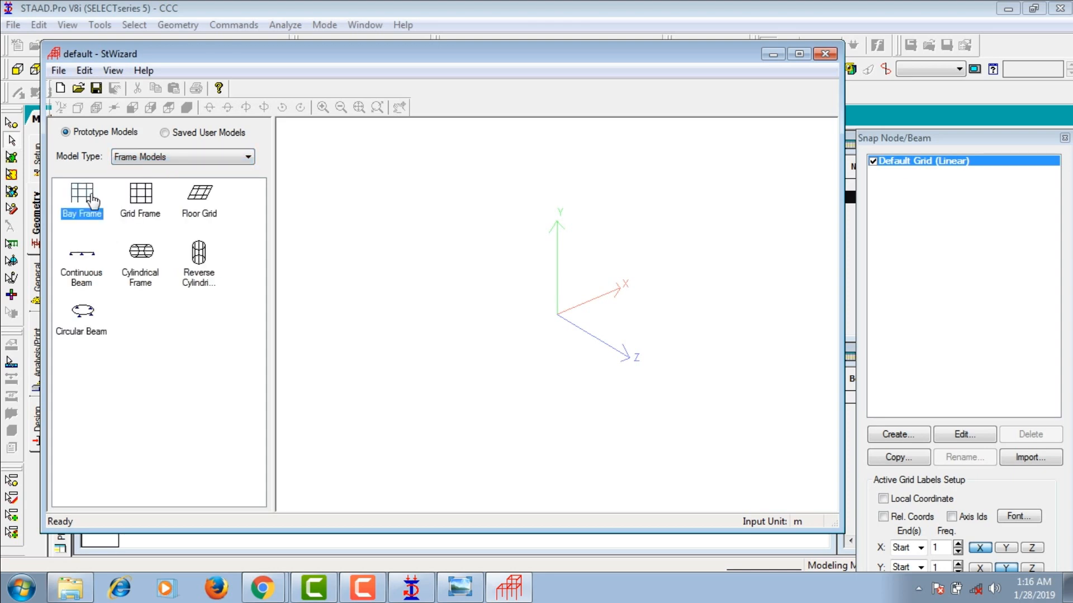
pyautogui.doubleClick(91, 197)
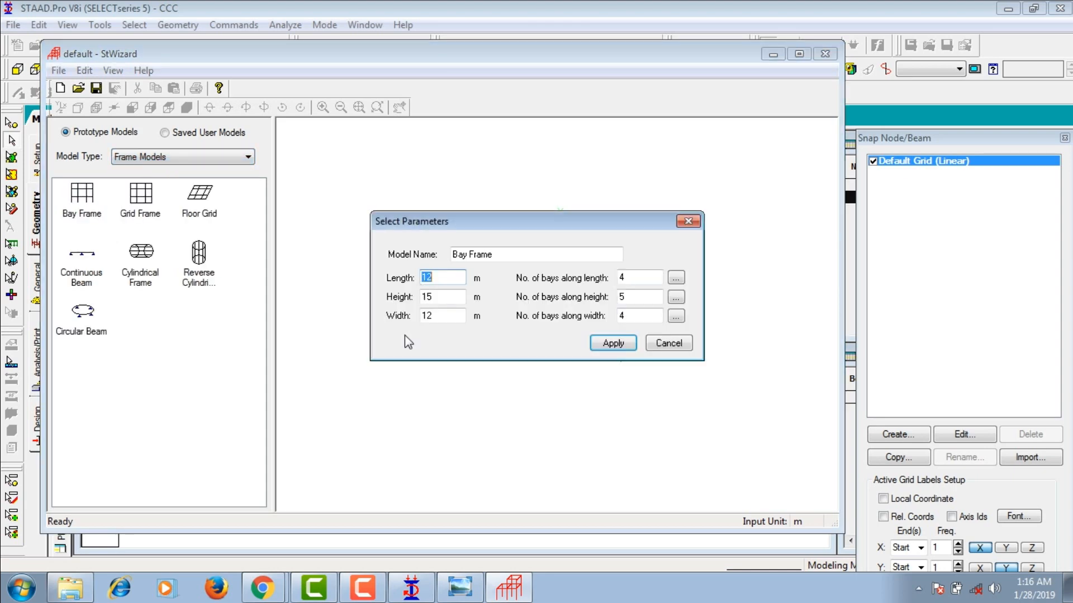
# Generate the bay frame with 15 m length, 15 m height and 12 m width, using 5, 5 and 4 bays respectively.
pyautogui.click(464, 588)
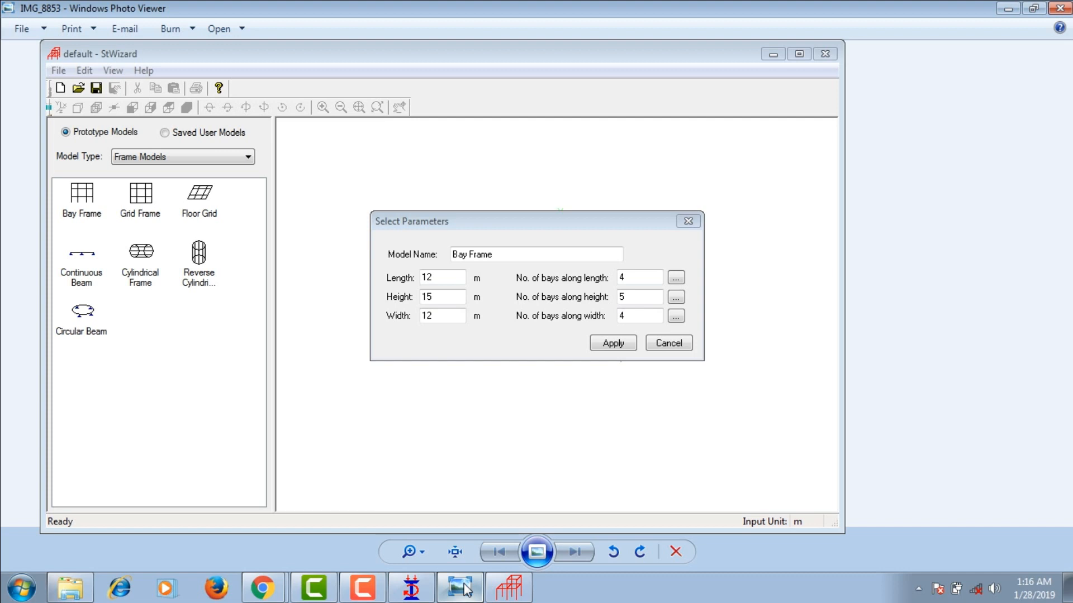
pyautogui.click(463, 588)
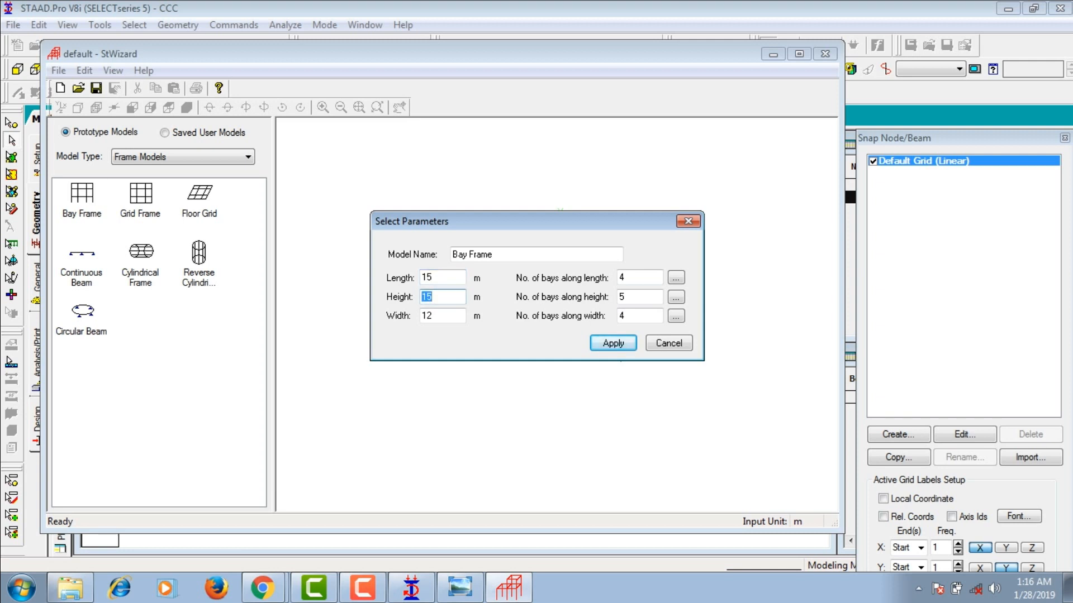
pyautogui.press('Tab')
pyautogui.press('Tab')
pyautogui.press('Tab')
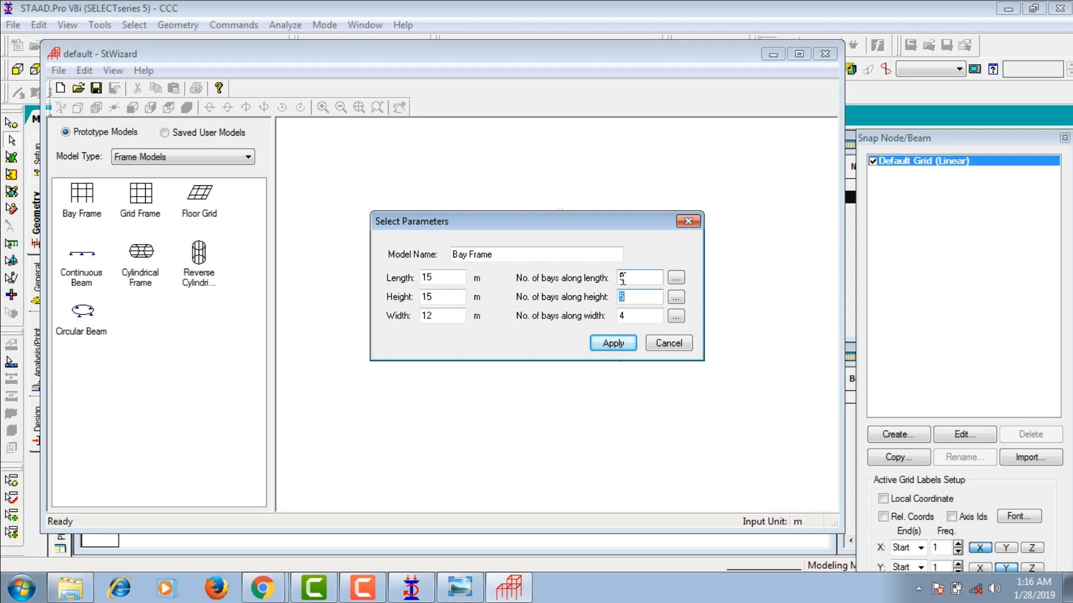
pyautogui.press('Tab')
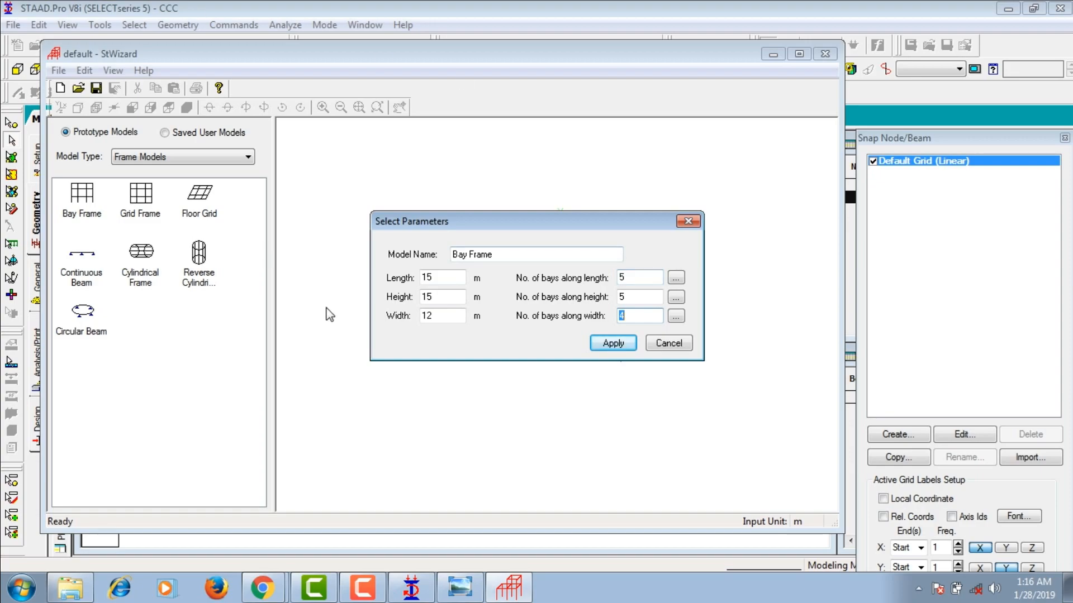
pyautogui.click(612, 342)
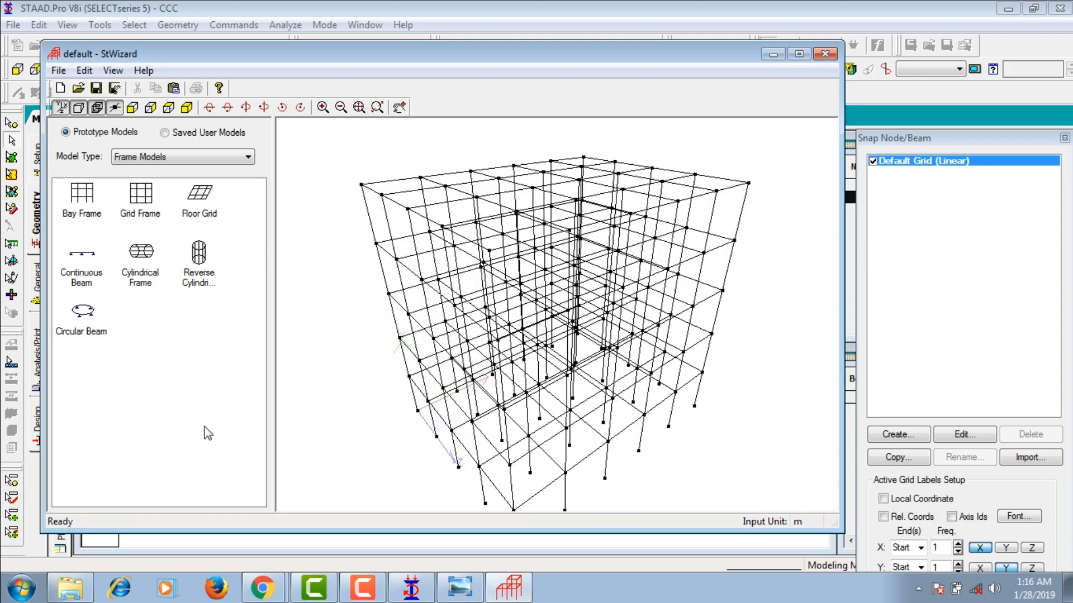
# Merge the bay frame prototype from the Structure Wizard into the STAAD.Pro model and close the snap grid.
pyautogui.moveTo(563, 222); pyautogui.dragTo(789, 185)
pyautogui.moveTo(497, 193); pyautogui.dragTo(513, 237)
pyautogui.click(825, 54)
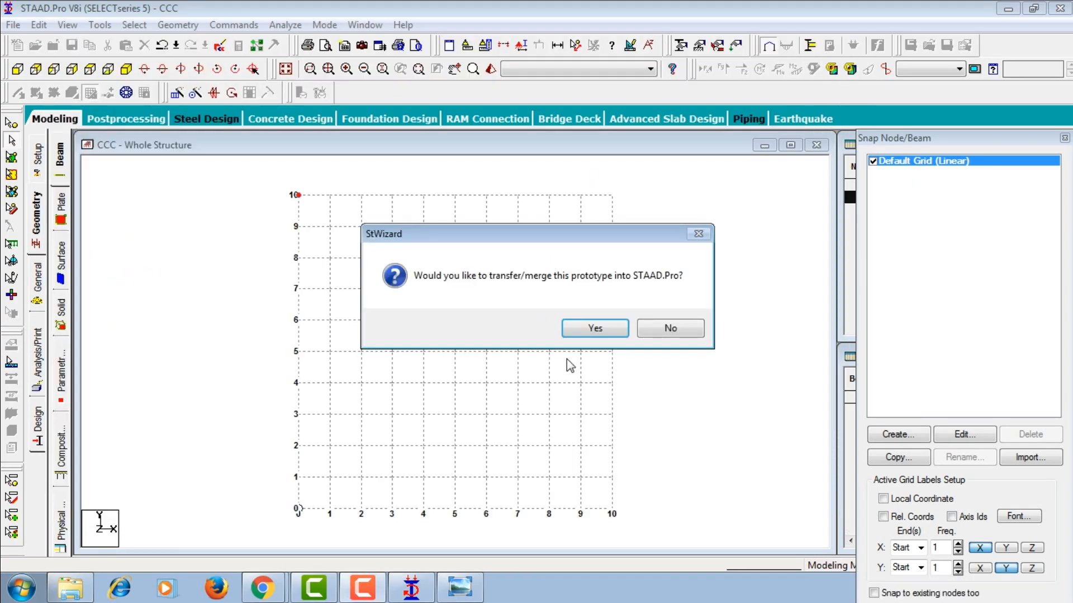
pyautogui.click(595, 329)
pyautogui.click(620, 221)
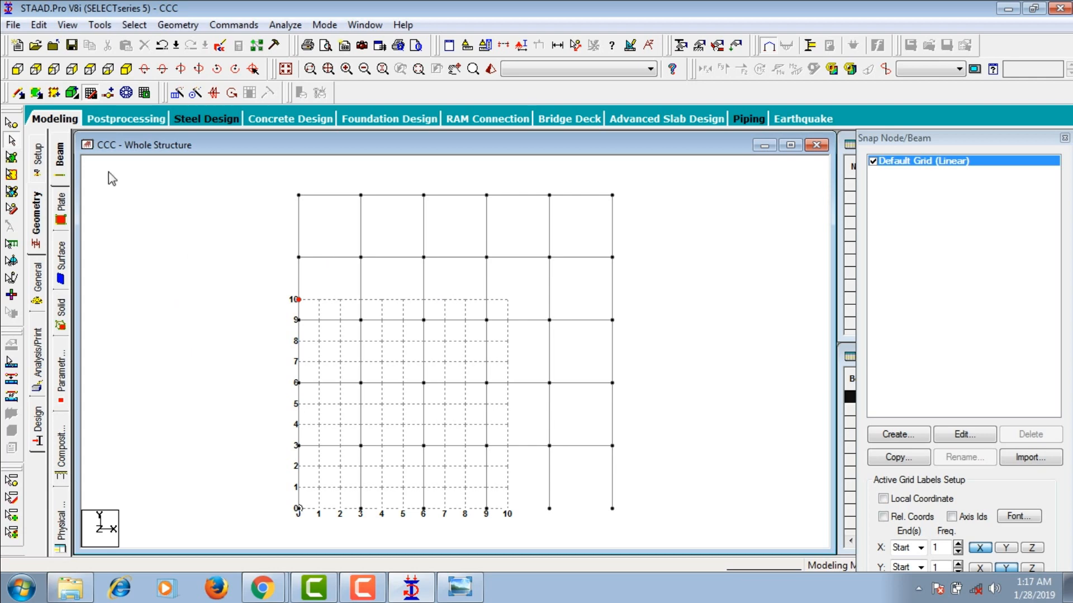
pyautogui.click(89, 94)
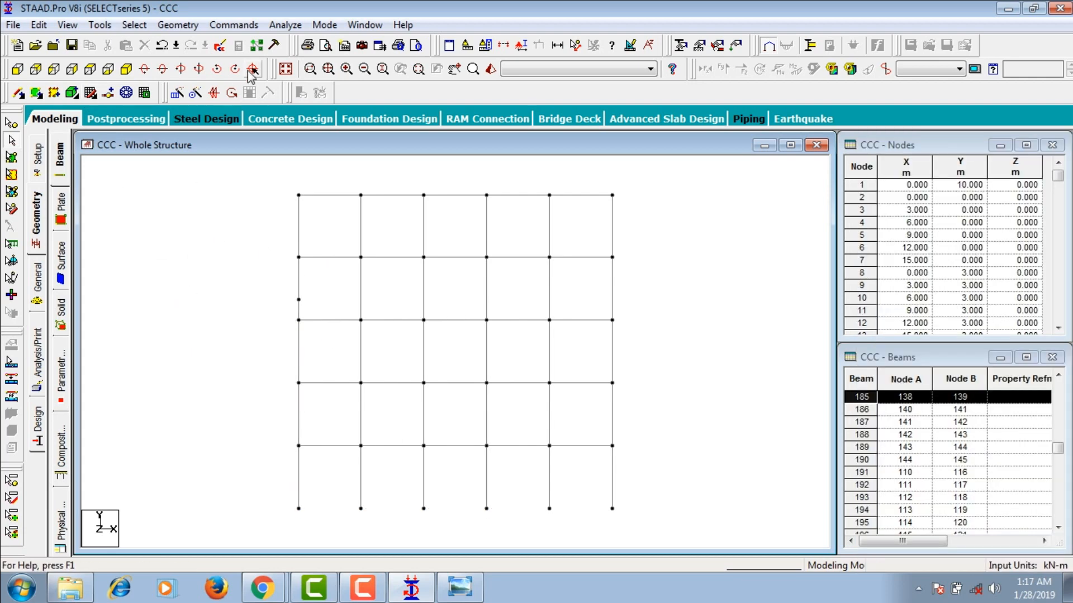
# Isolate the topmost floor level of the frame in the front view with a Window / Rubber Band cut section.
pyautogui.click(127, 70)
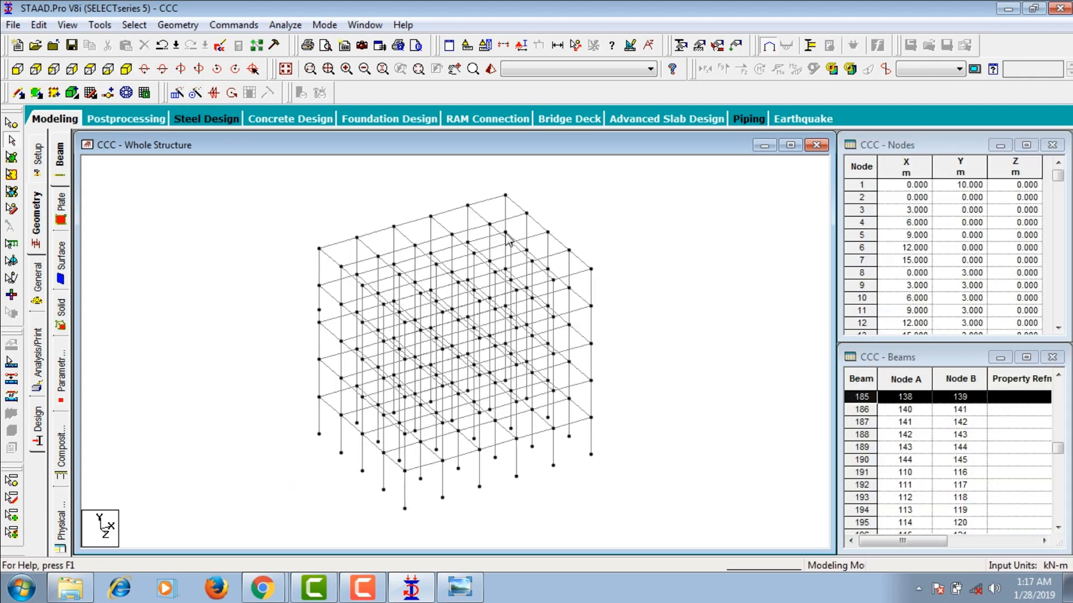
pyautogui.click(17, 69)
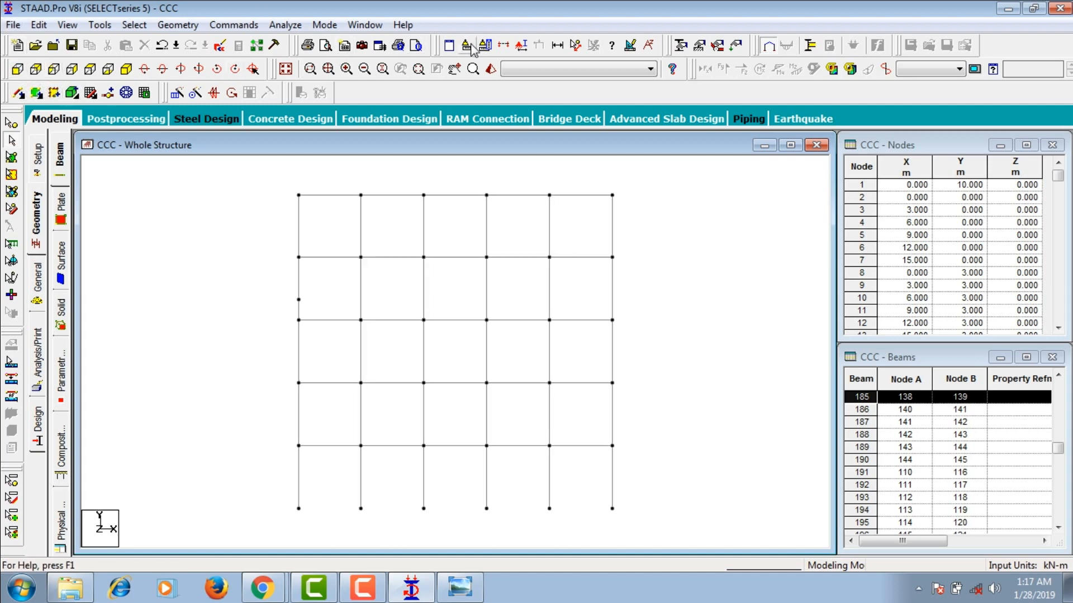
pyautogui.click(504, 47)
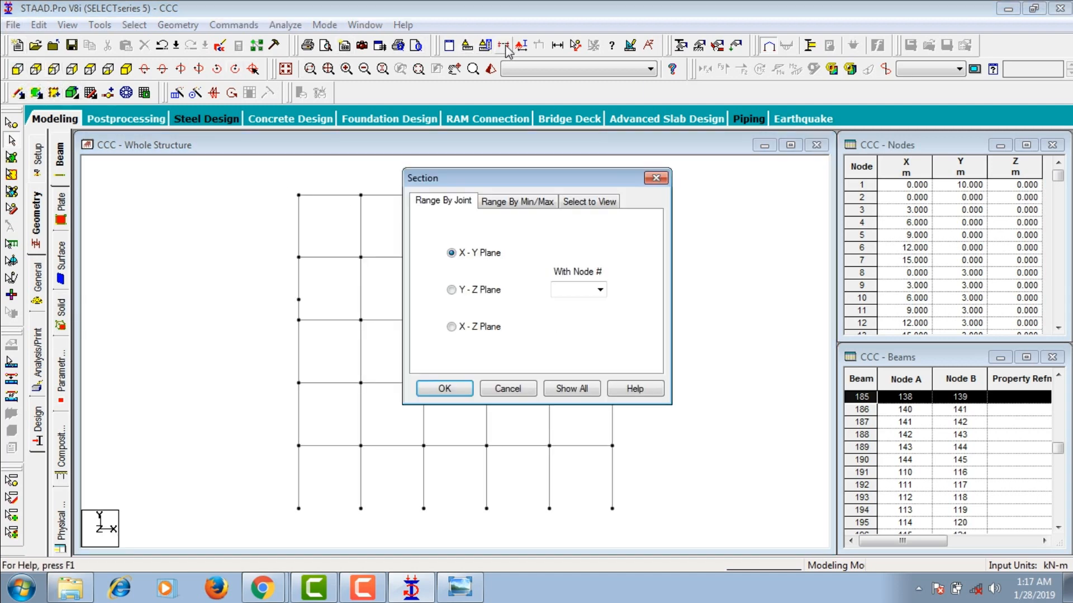
pyautogui.click(586, 202)
pyautogui.click(423, 390)
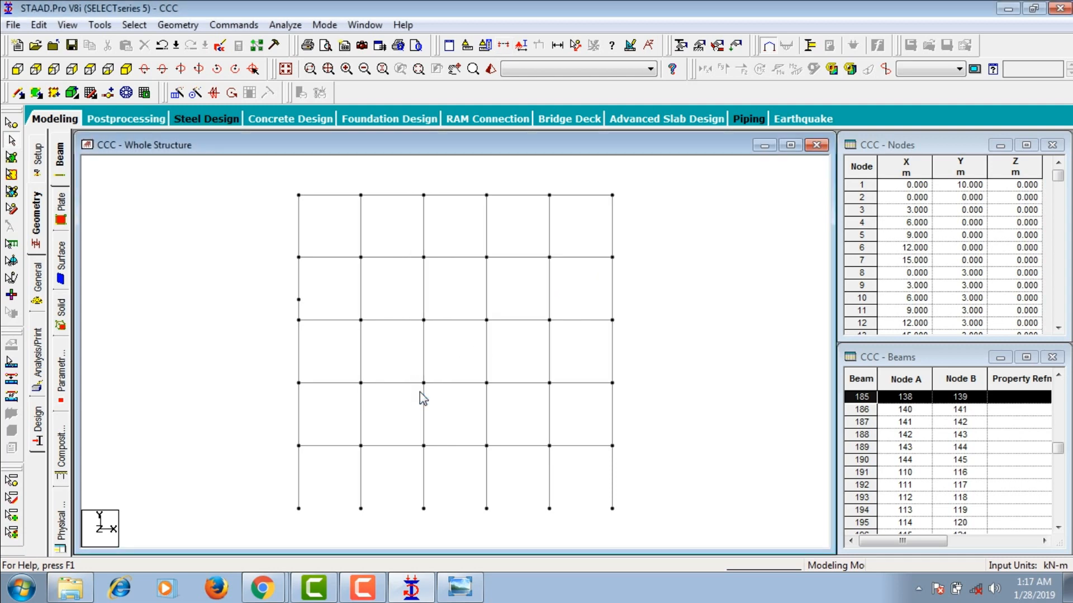
pyautogui.moveTo(281, 180); pyautogui.dragTo(640, 204)
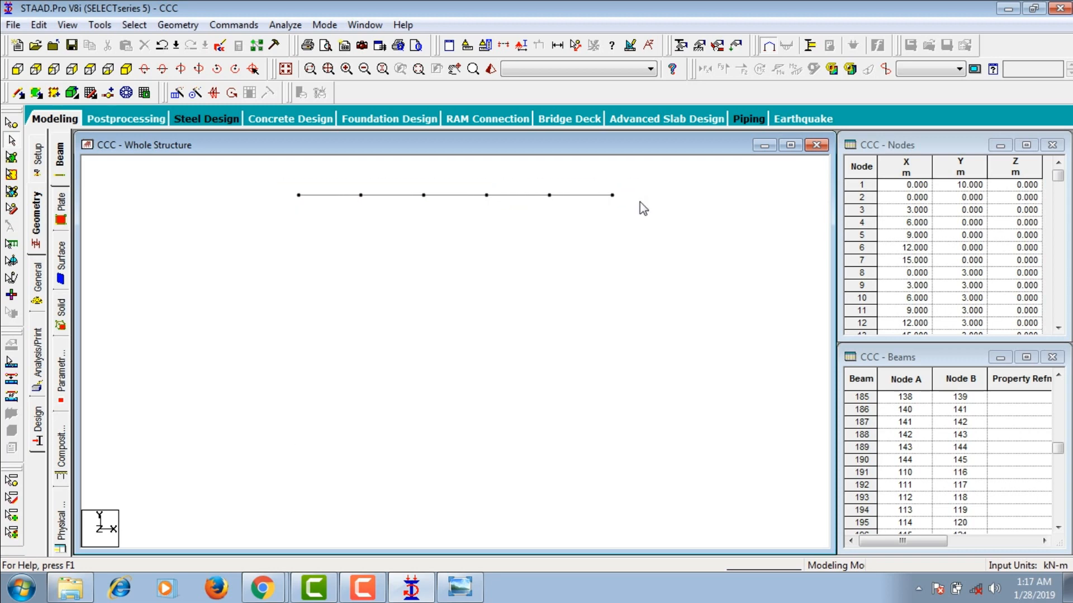
# Copy the roof nodes at X 6 and 12 m, Z 3 and 9 m, upward by 3 m in one Translational Repeat step along Y.
pyautogui.click(126, 70)
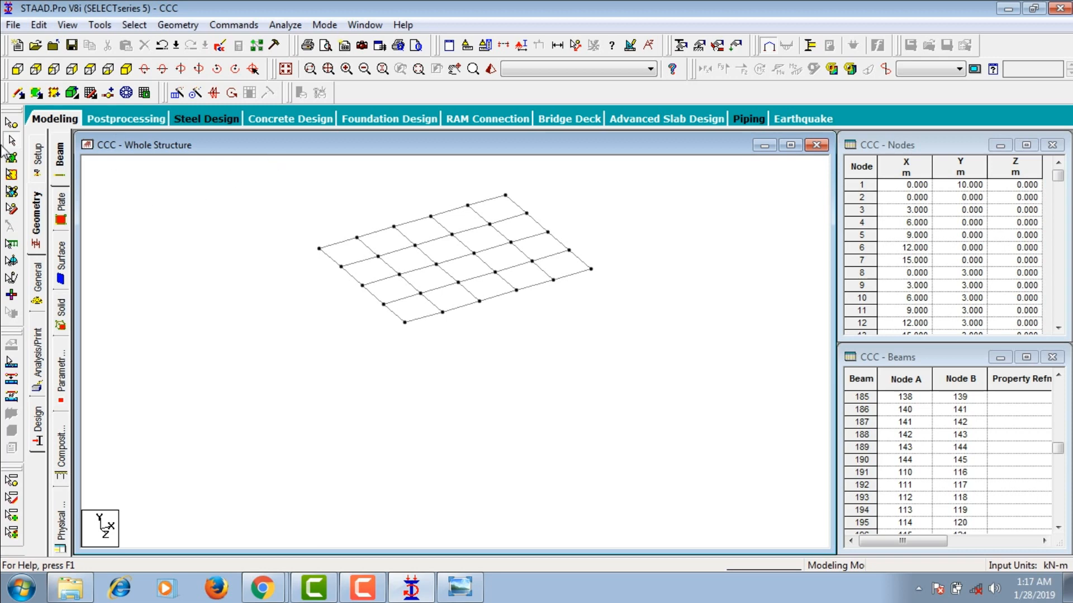
pyautogui.click(11, 123)
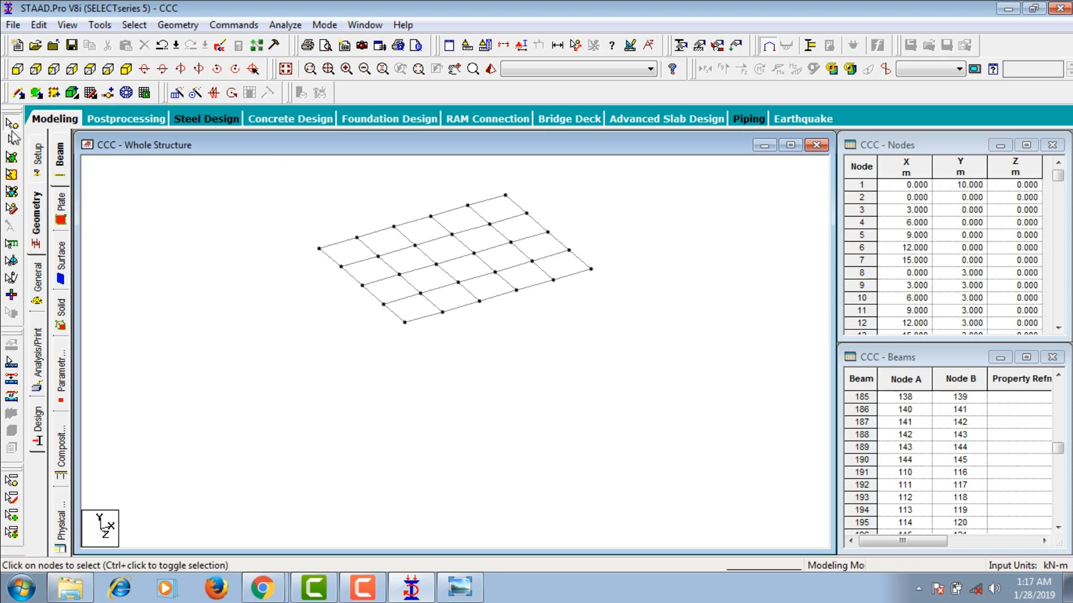
pyautogui.click(415, 246)
pyautogui.keyDown('ctrl'); pyautogui.click(489, 225); pyautogui.keyUp('ctrl')
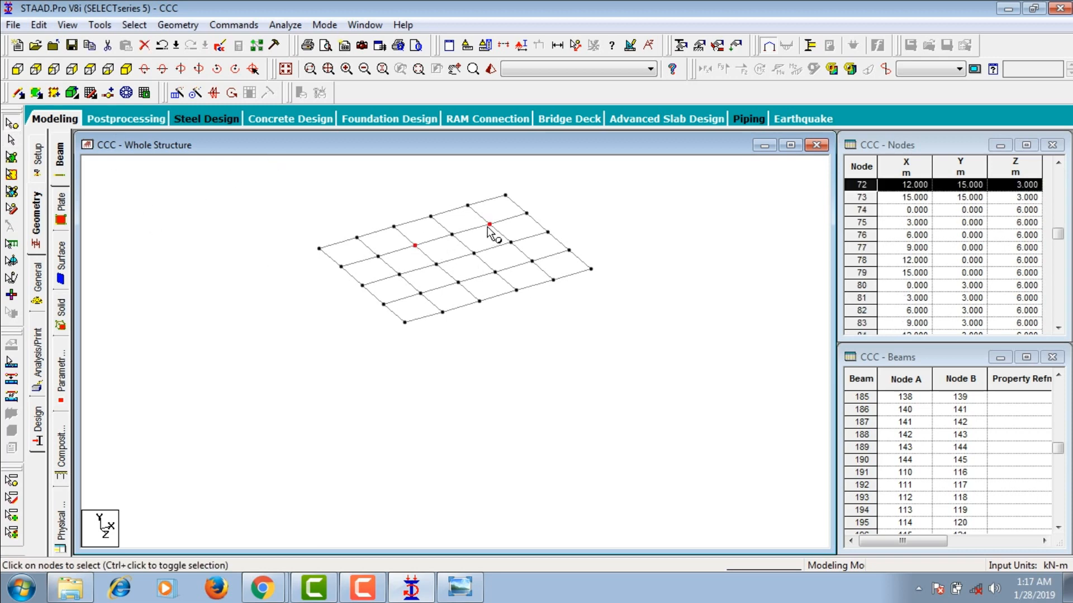
pyautogui.keyDown('ctrl'); pyautogui.click(531, 261); pyautogui.keyUp('ctrl')
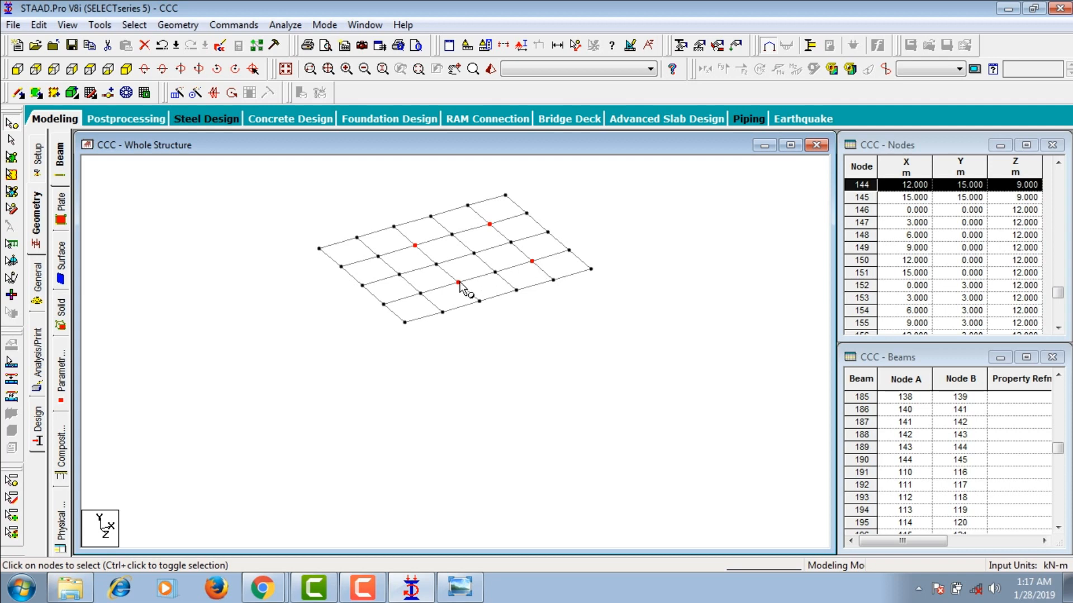
pyautogui.click(177, 94)
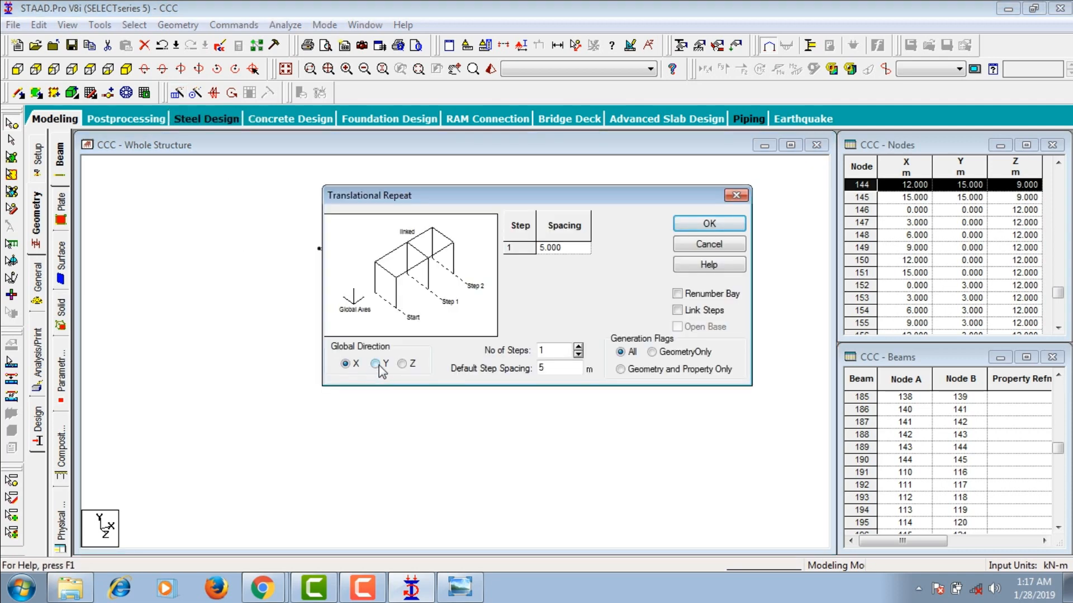
pyautogui.click(379, 367)
pyautogui.write('3')
pyautogui.click(698, 226)
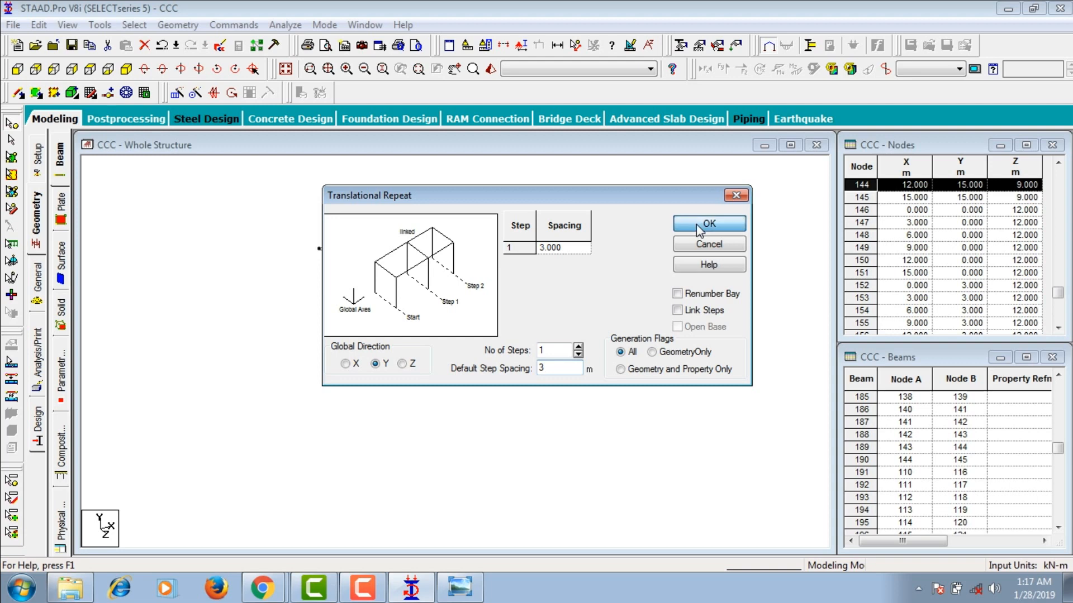
# Isolate the four copied nodes above the roof with a Window / Rubber Band cut section.
pyautogui.click(35, 69)
pyautogui.click(505, 47)
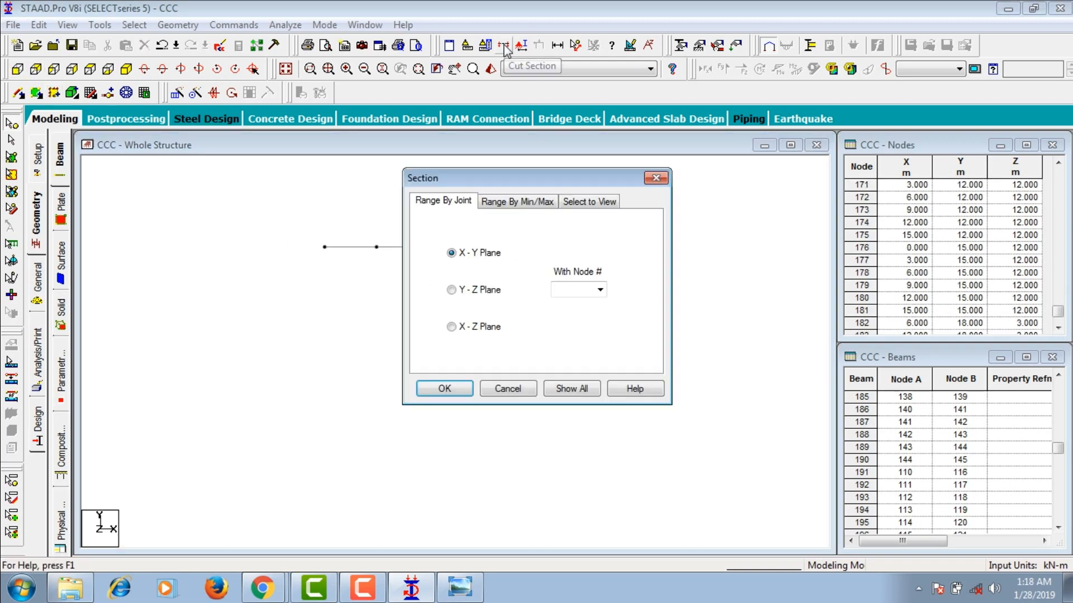
pyautogui.click(578, 203)
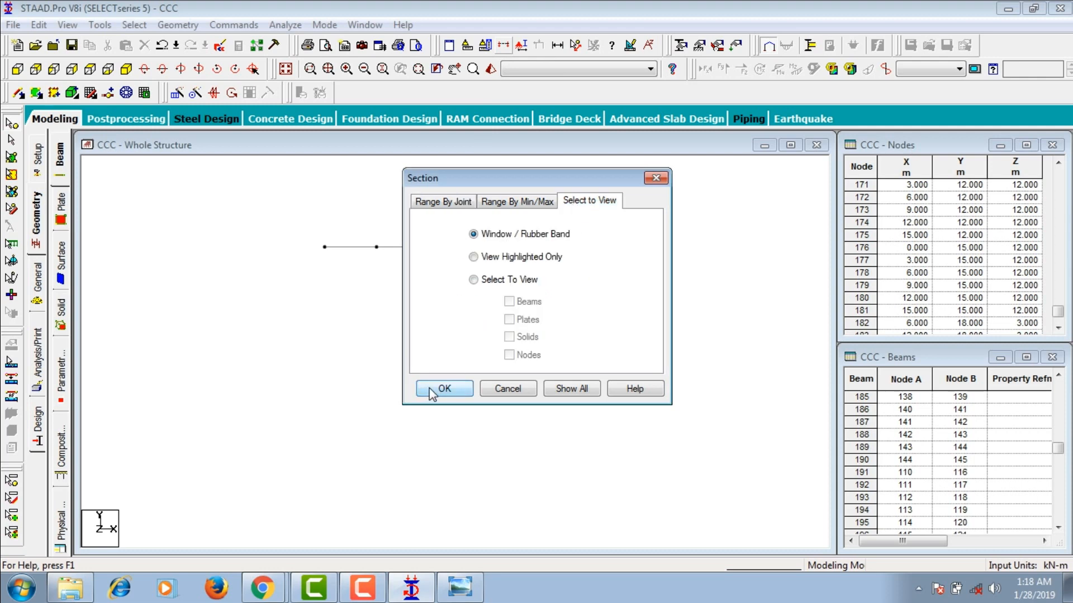
pyautogui.click(430, 393)
pyautogui.moveTo(400, 168); pyautogui.dragTo(581, 219)
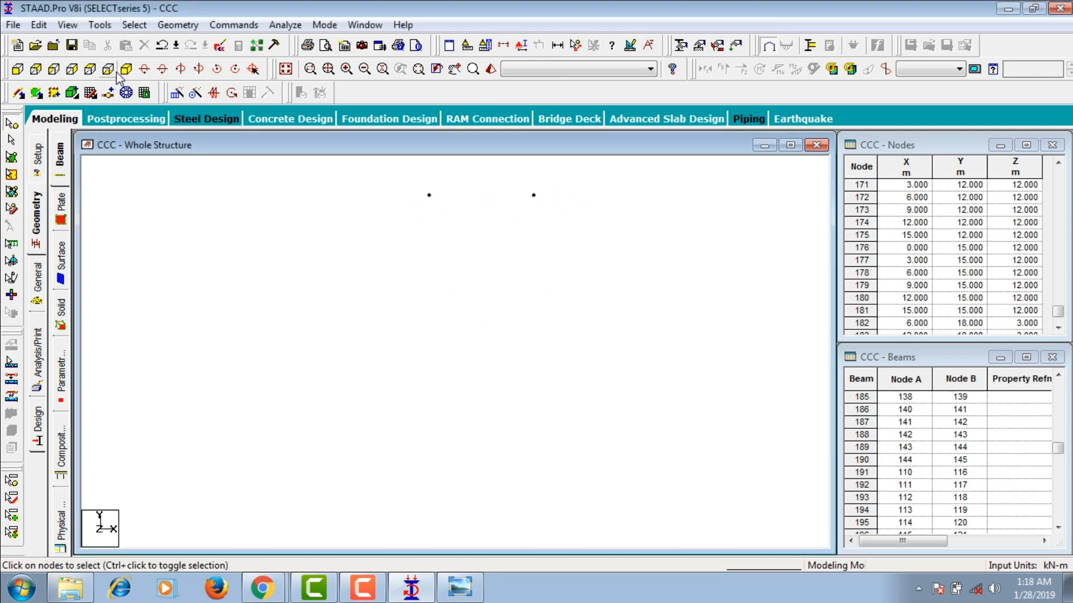
# Copy the two isolated nodes at X = 6 m by 0.5 m along X with Translational Repeat, and delete the originals.
pyautogui.click(90, 70)
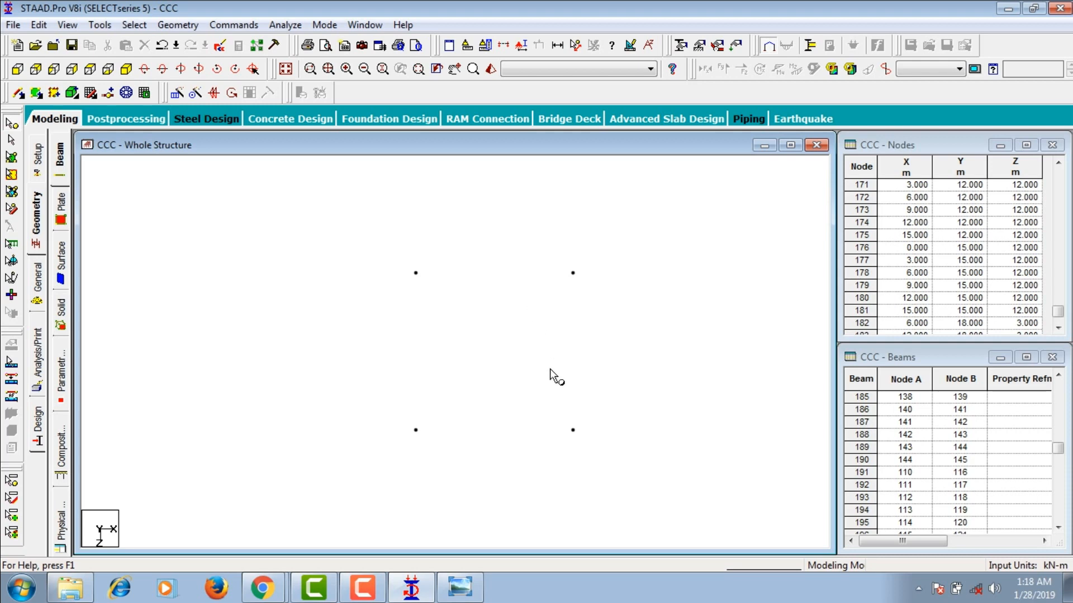
pyautogui.moveTo(407, 261); pyautogui.dragTo(430, 305)
pyautogui.moveTo(438, 336); pyautogui.dragTo(425, 399)
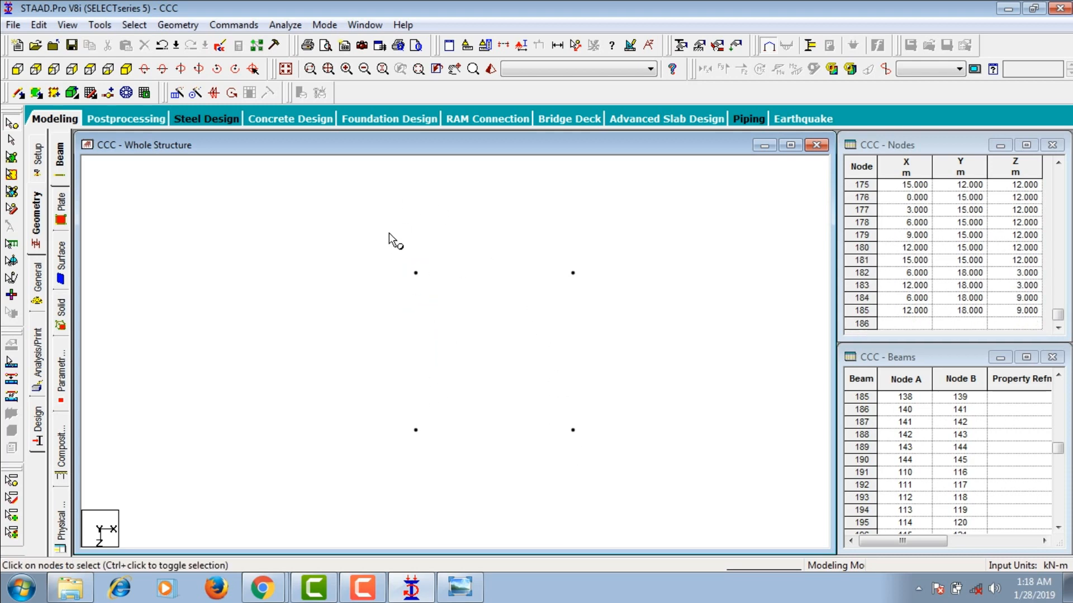
pyautogui.moveTo(389, 241); pyautogui.dragTo(462, 371)
pyautogui.moveTo(462, 376); pyautogui.dragTo(459, 447)
pyautogui.moveTo(418, 282)
pyautogui.mouseDown()
pyautogui.moveTo(519, 530)
pyautogui.moveTo(399, 345)
pyautogui.mouseUp()
pyautogui.moveTo(372, 257); pyautogui.dragTo(478, 450)
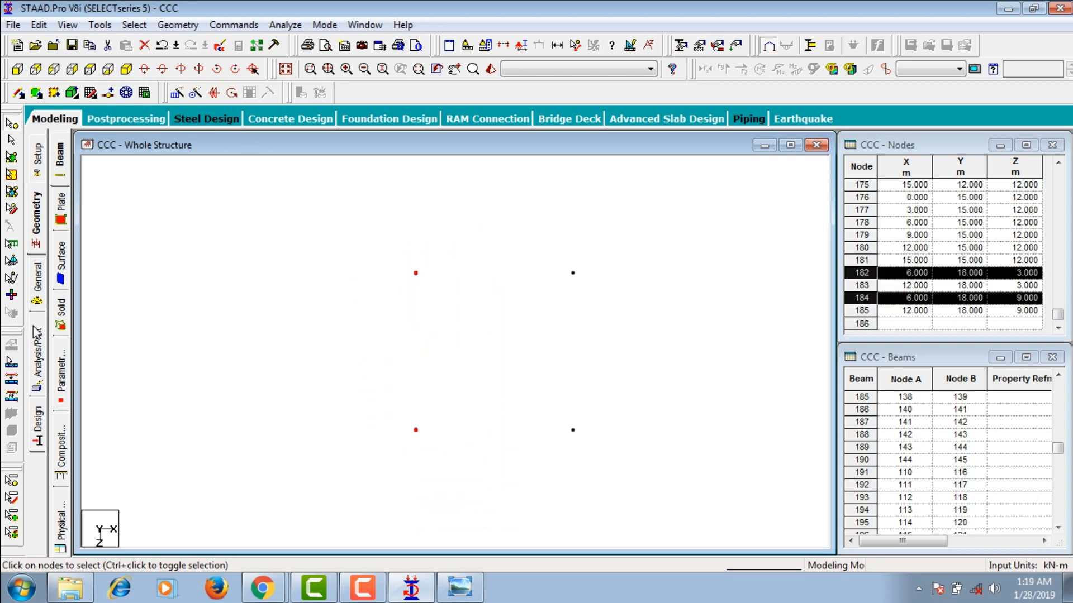
pyautogui.click(182, 95)
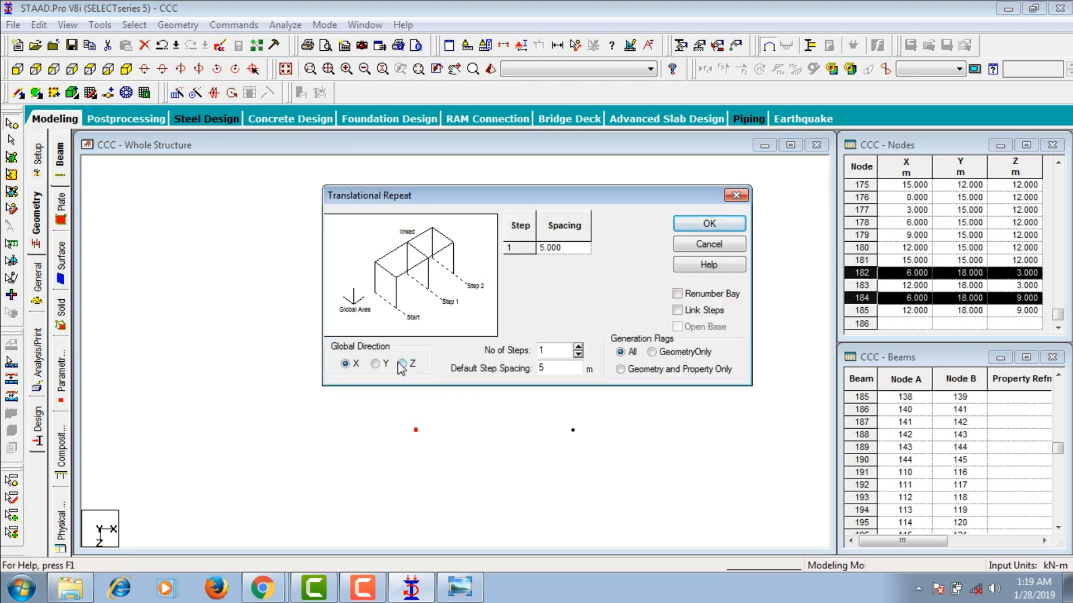
pyautogui.doubleClick(541, 368)
pyautogui.write('0.5')
pyautogui.press('Return')
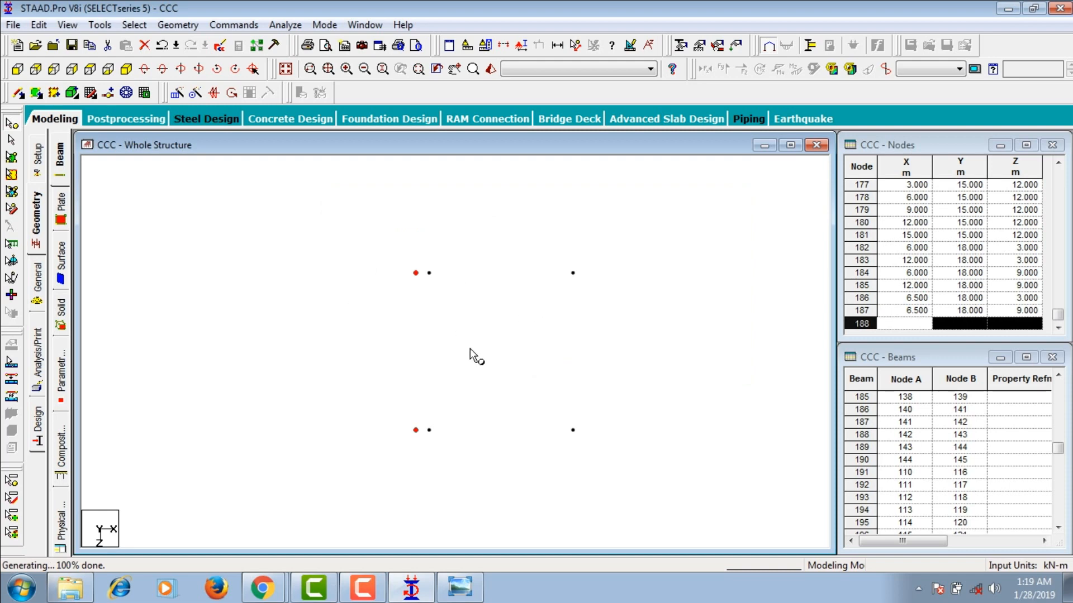
pyautogui.press('Delete')
pyautogui.press('Return')
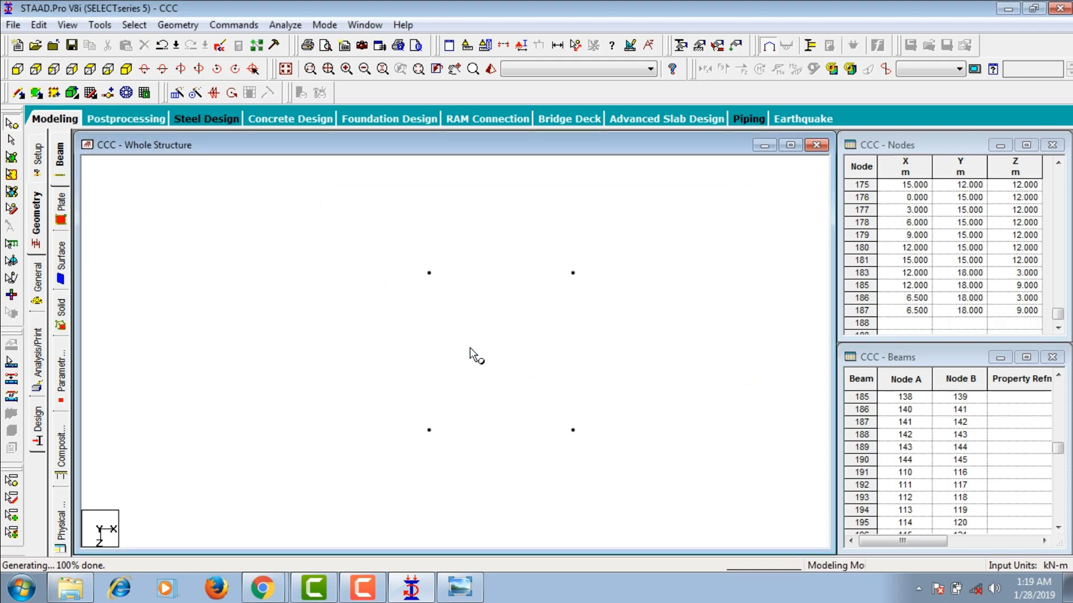
# Copy the two isolated nodes at X = 12 m by -0.5 m along X with Translational Repeat, and delete the originals.
pyautogui.moveTo(558, 254); pyautogui.dragTo(606, 472)
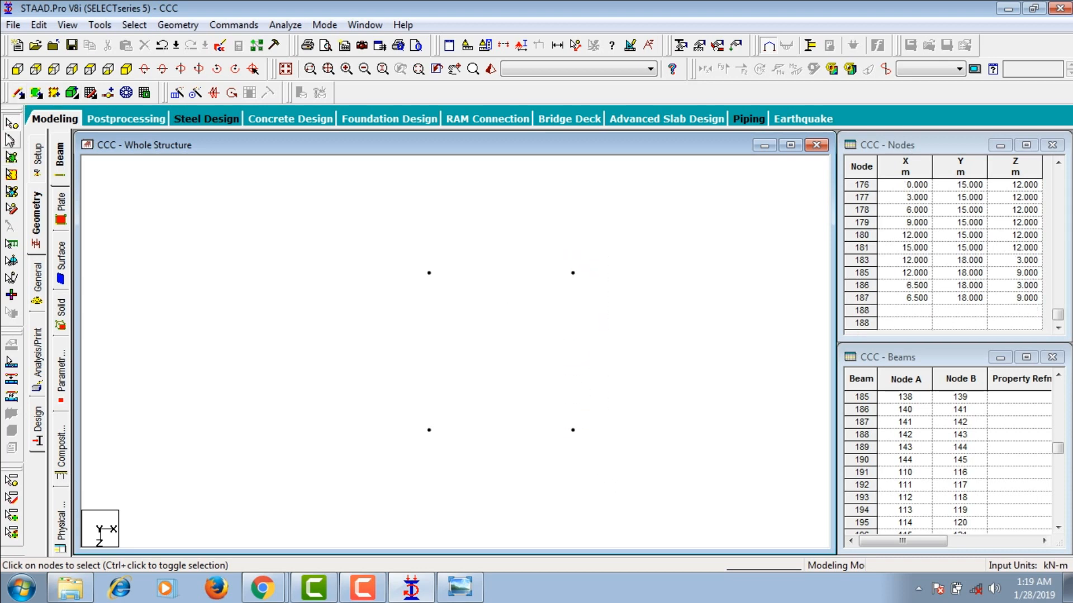
pyautogui.moveTo(567, 242); pyautogui.dragTo(622, 474)
pyautogui.click(177, 93)
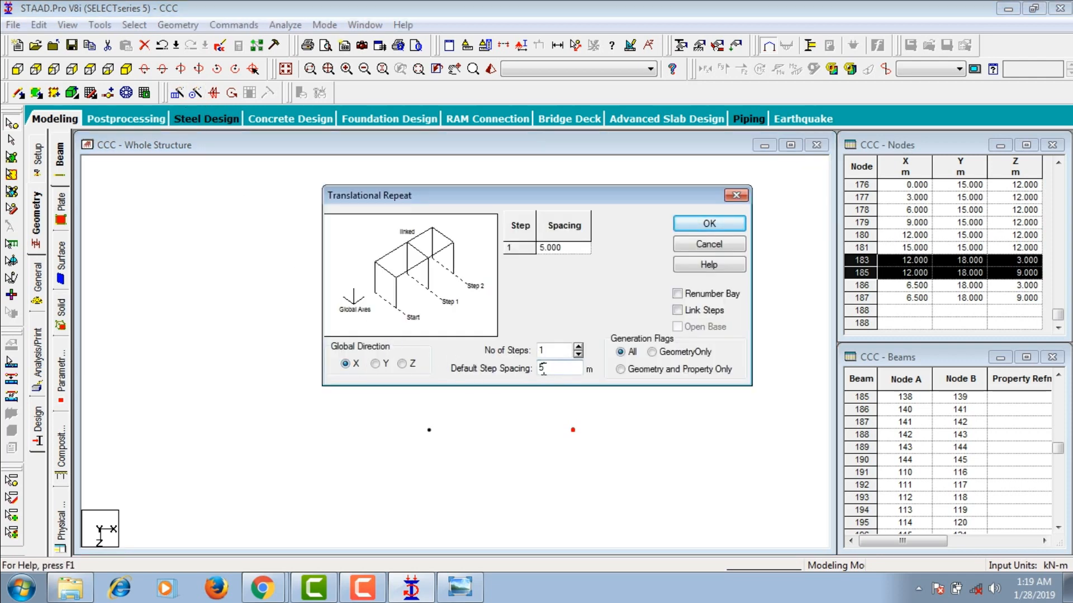
pyautogui.press('BackSpace')
pyautogui.write('-0.5')
pyautogui.press('Return')
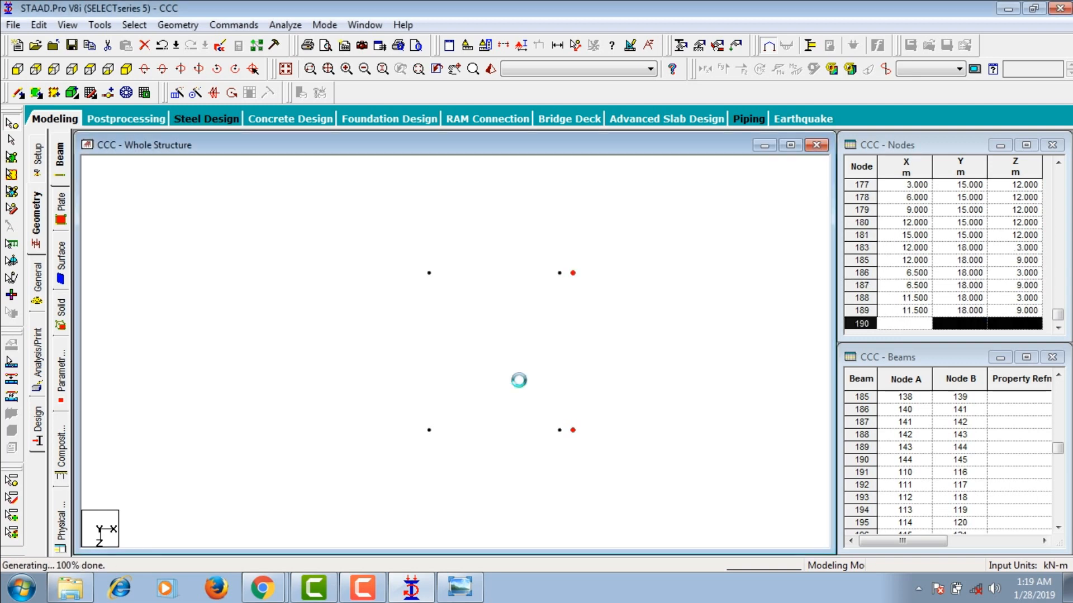
pyautogui.press('Delete')
pyautogui.press('Return')
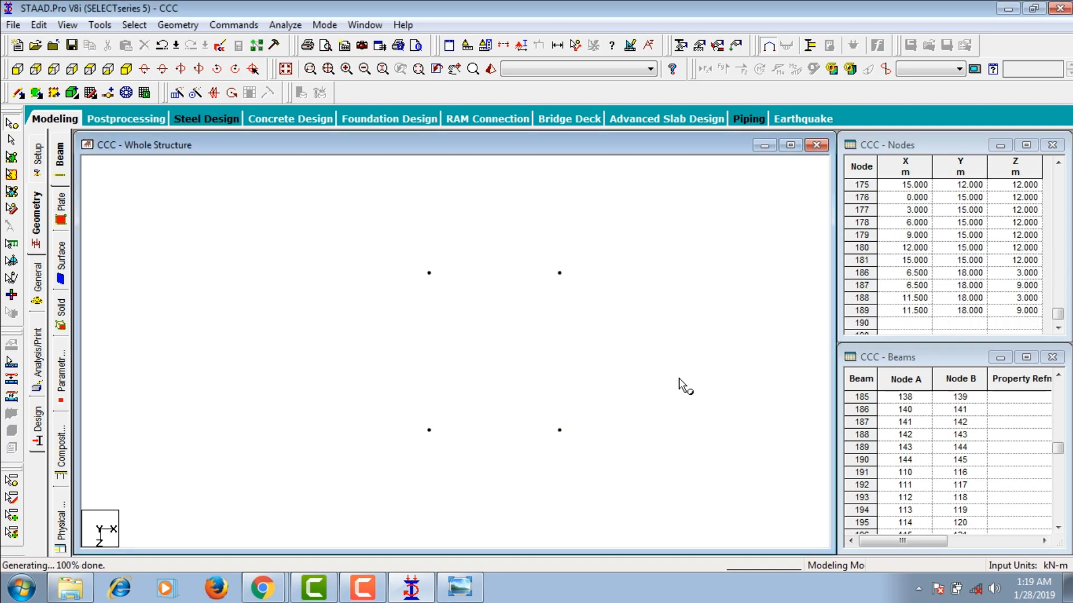
# Copy the two isolated nodes at Z = 9 m by -0.5 m along Z with Translational Repeat, and delete the originals.
pyautogui.moveTo(388, 419); pyautogui.dragTo(601, 459)
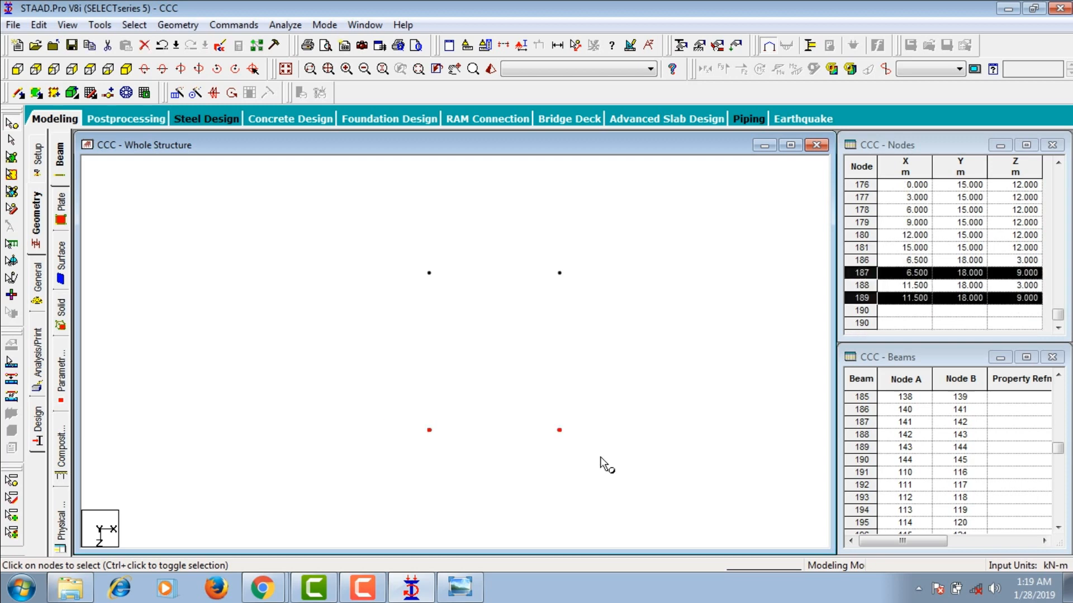
pyautogui.click(195, 93)
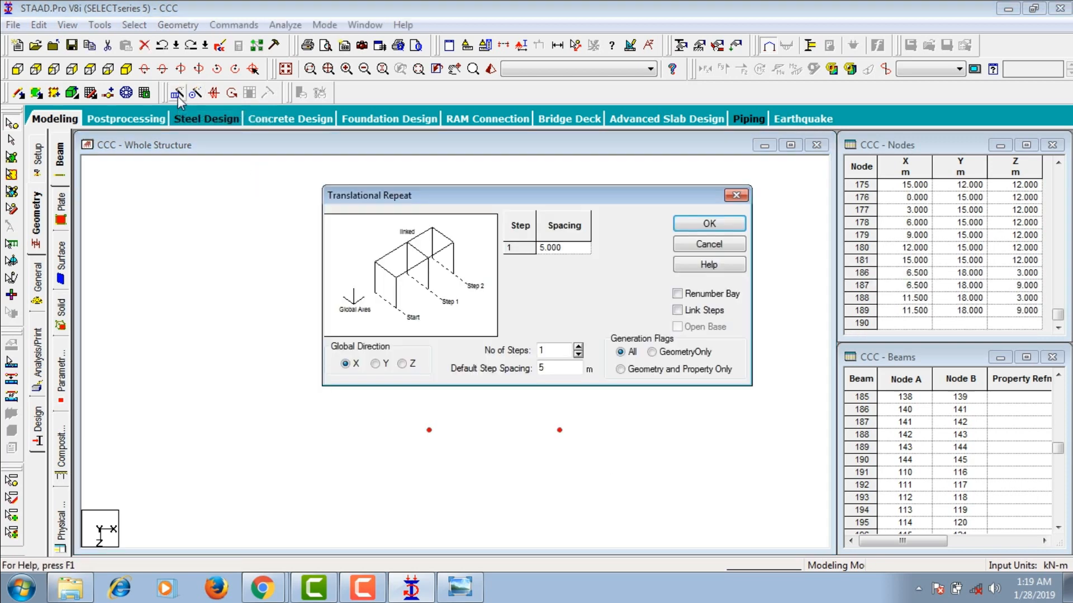
pyautogui.click(402, 364)
pyautogui.moveTo(578, 369); pyautogui.dragTo(479, 373)
pyautogui.press('Return')
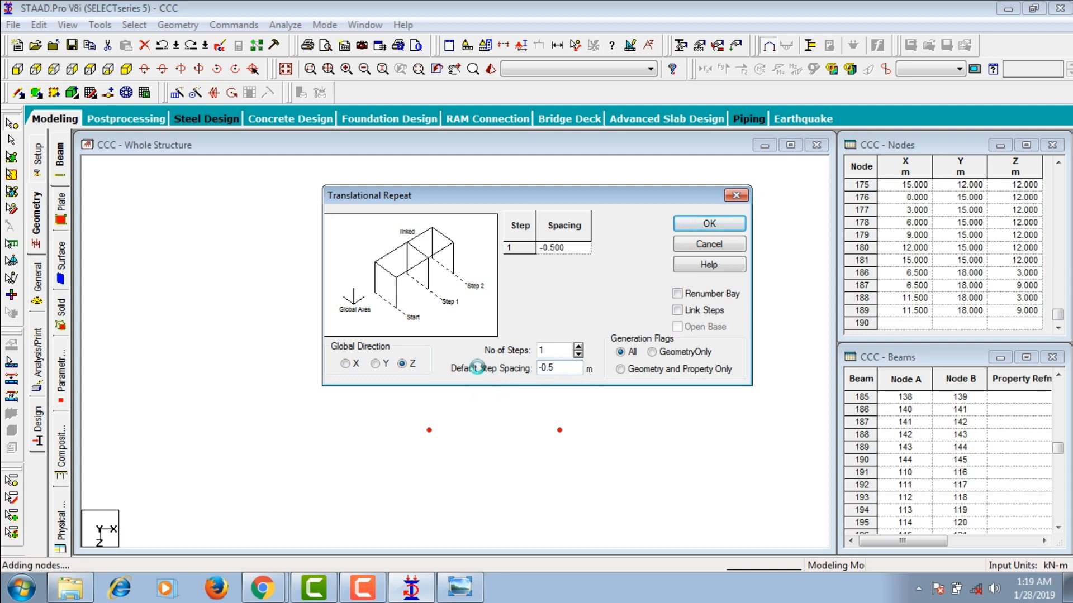
pyautogui.press('Delete')
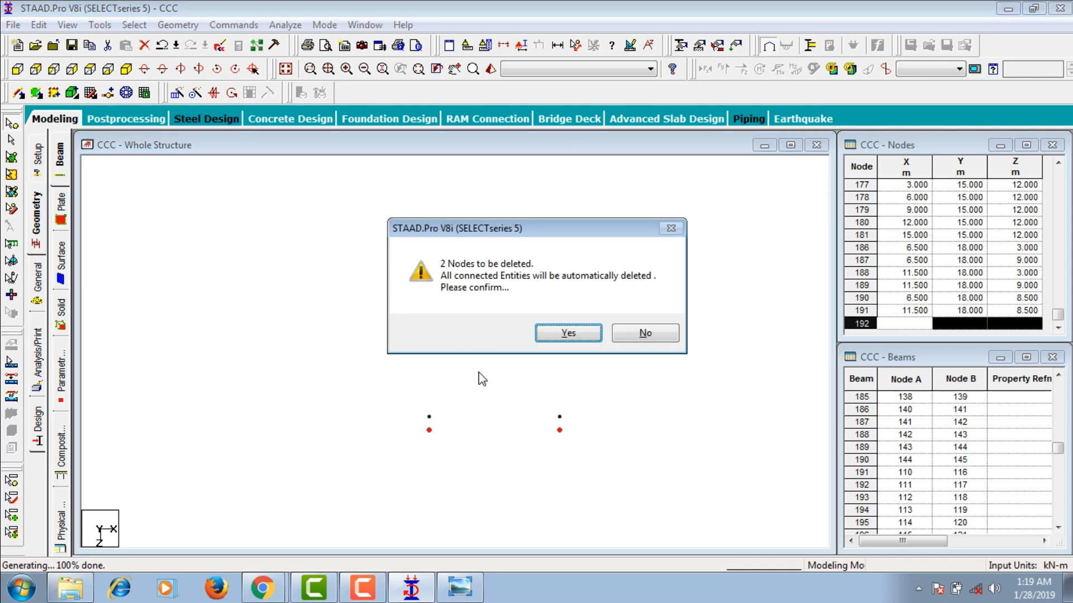
pyautogui.press('Return')
# Copy the two isolated nodes at Z = 3 m by 0.5 m along Z with Translational Repeat, and delete the originals.
pyautogui.moveTo(397, 257); pyautogui.dragTo(629, 286)
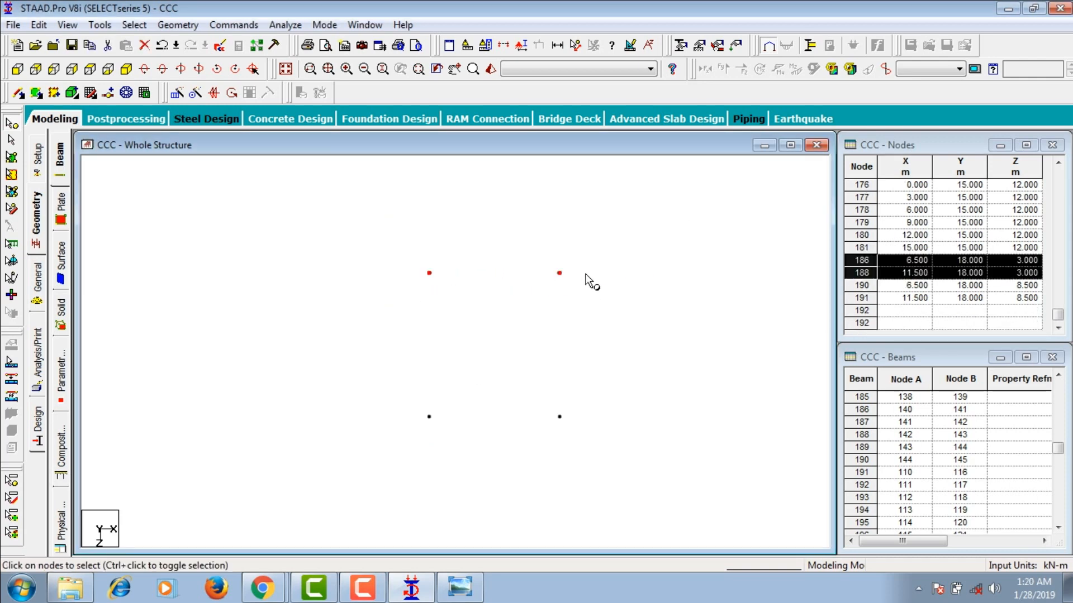
pyautogui.rightClick(515, 250)
pyautogui.click(195, 93)
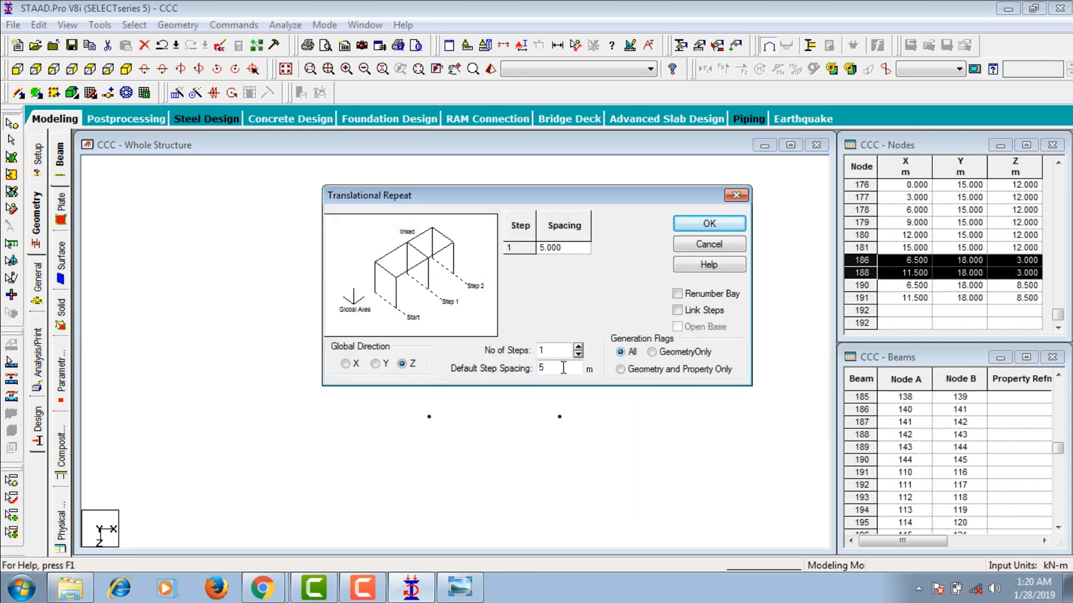
pyautogui.moveTo(561, 369); pyautogui.dragTo(532, 372)
pyautogui.press('Return')
pyautogui.press('Delete')
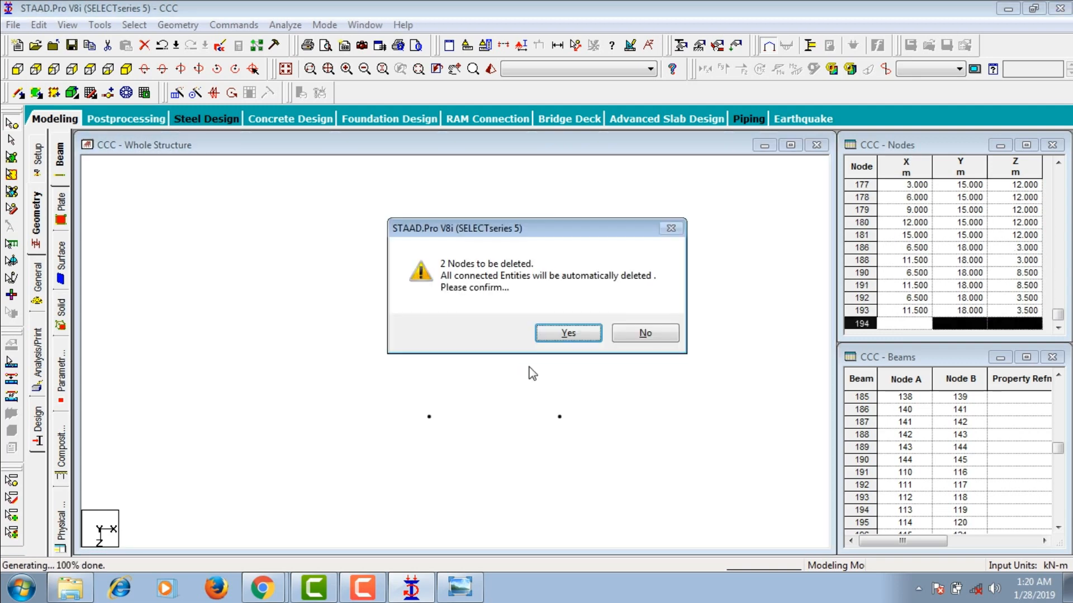
pyautogui.press('Return')
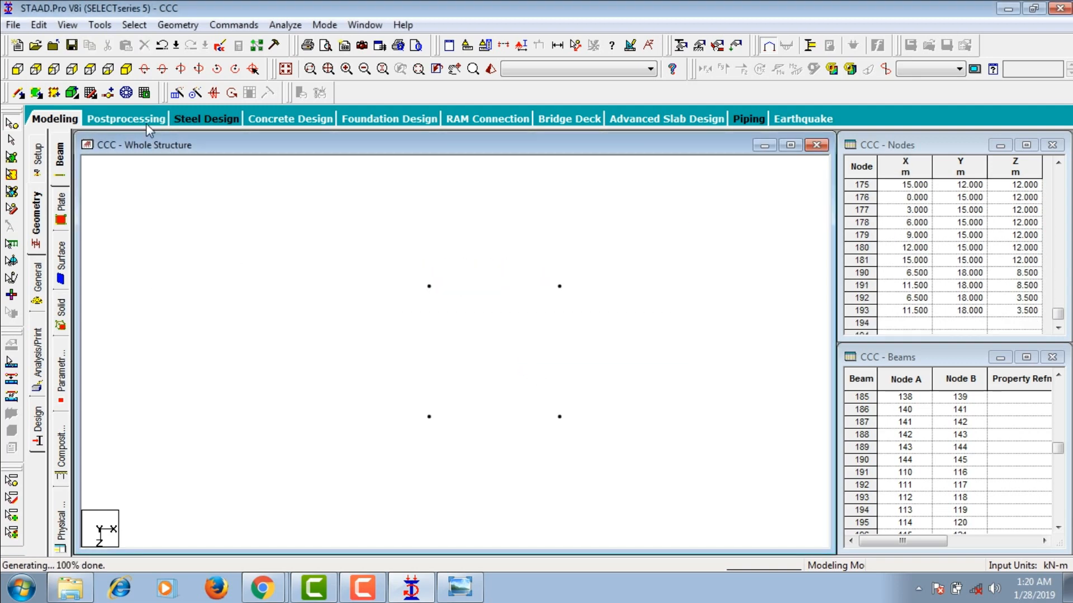
# Measure the spacing of the raised nodes and of the roof nodes below them in the whole structure's front view, and clear the dimensions.
pyautogui.click(285, 69)
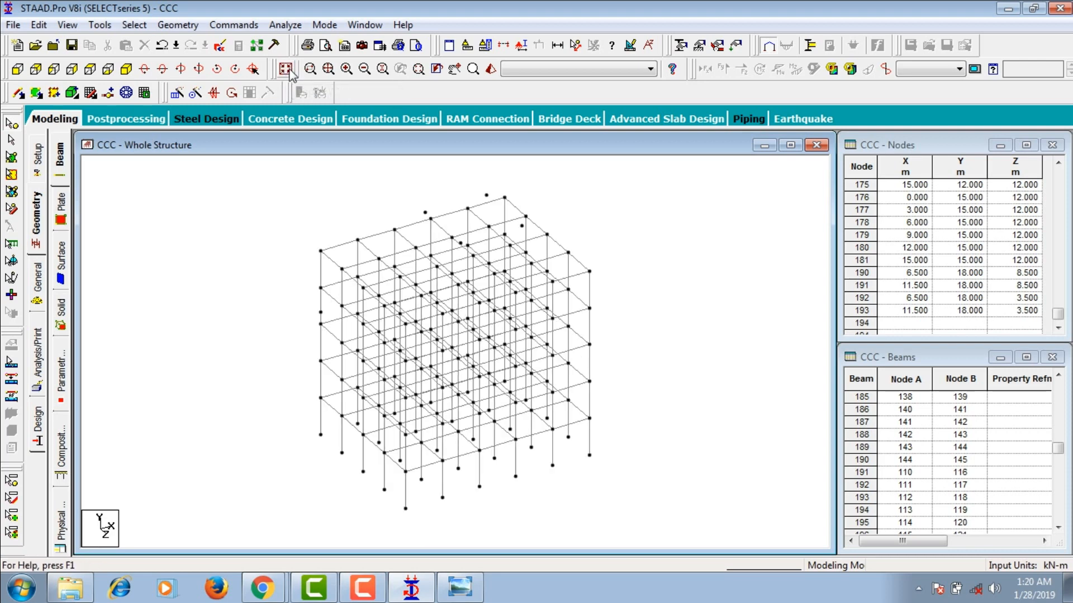
pyautogui.click(17, 69)
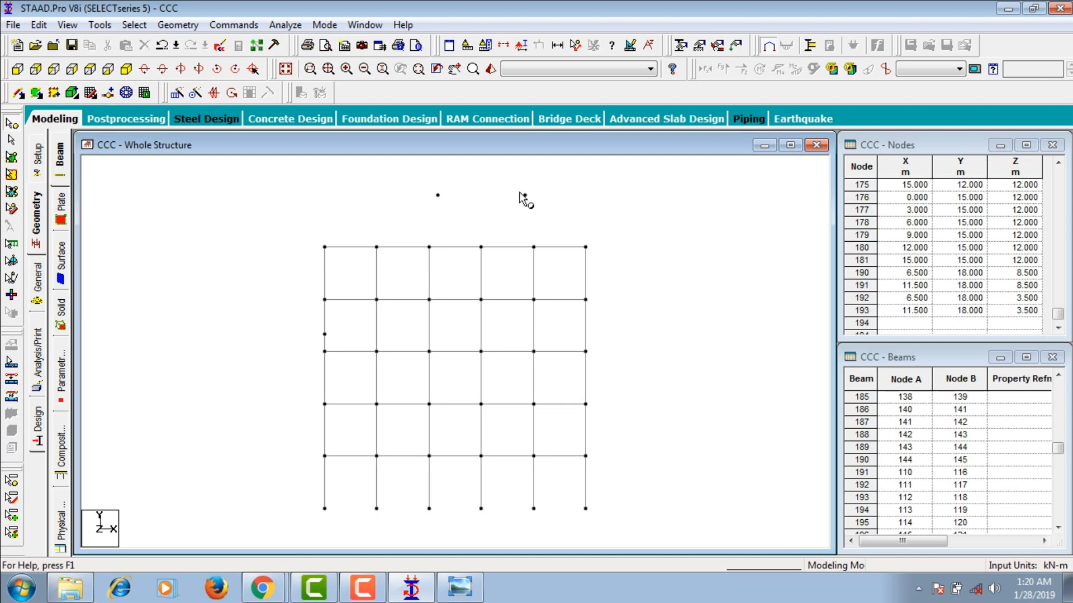
pyautogui.click(575, 45)
pyautogui.click(438, 195)
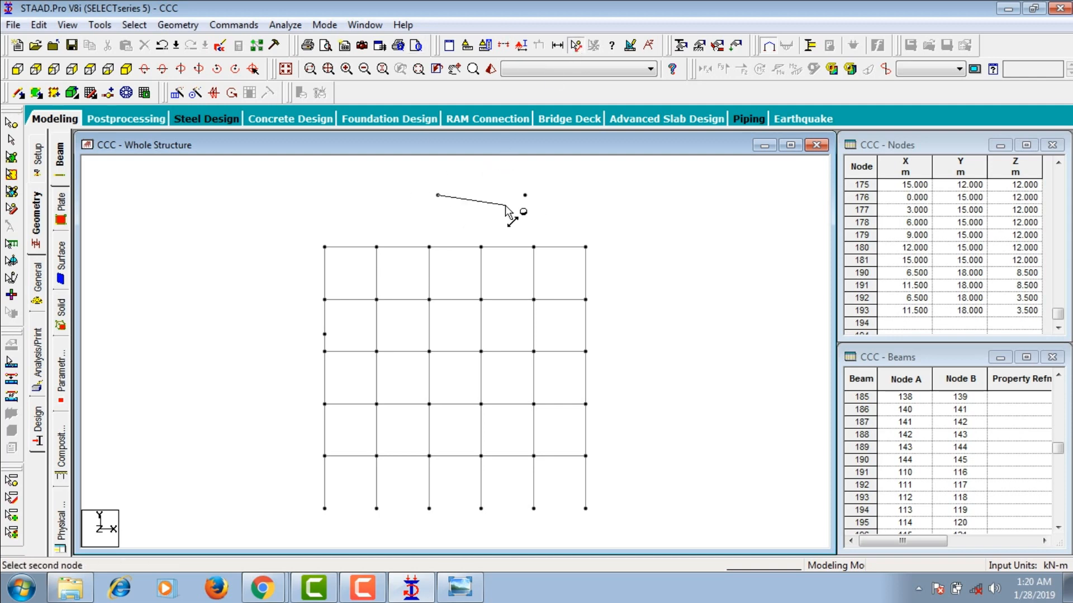
pyautogui.click(525, 196)
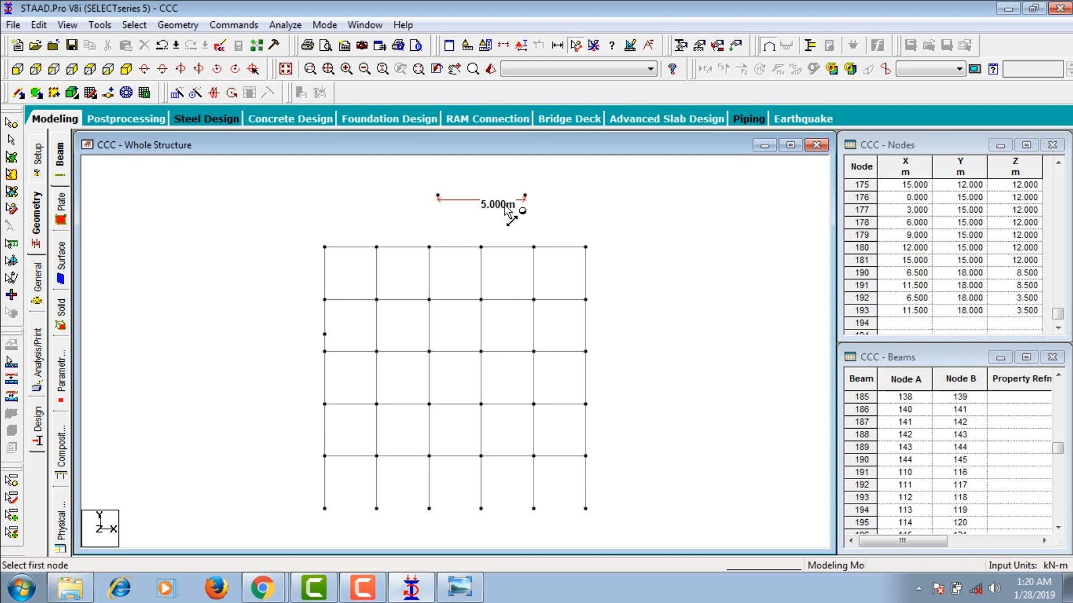
pyautogui.click(429, 247)
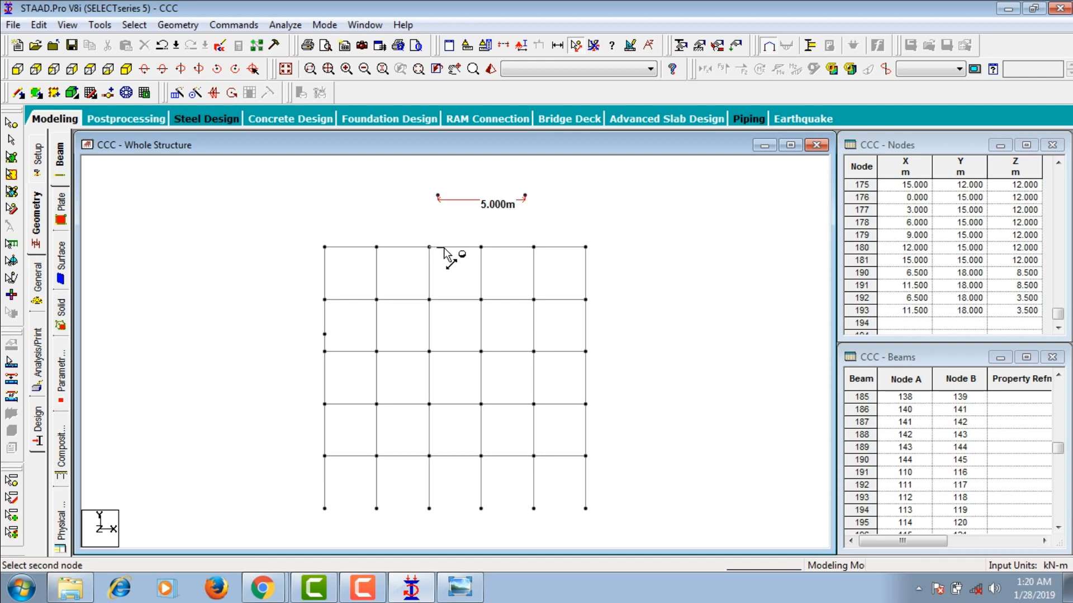
pyautogui.click(533, 246)
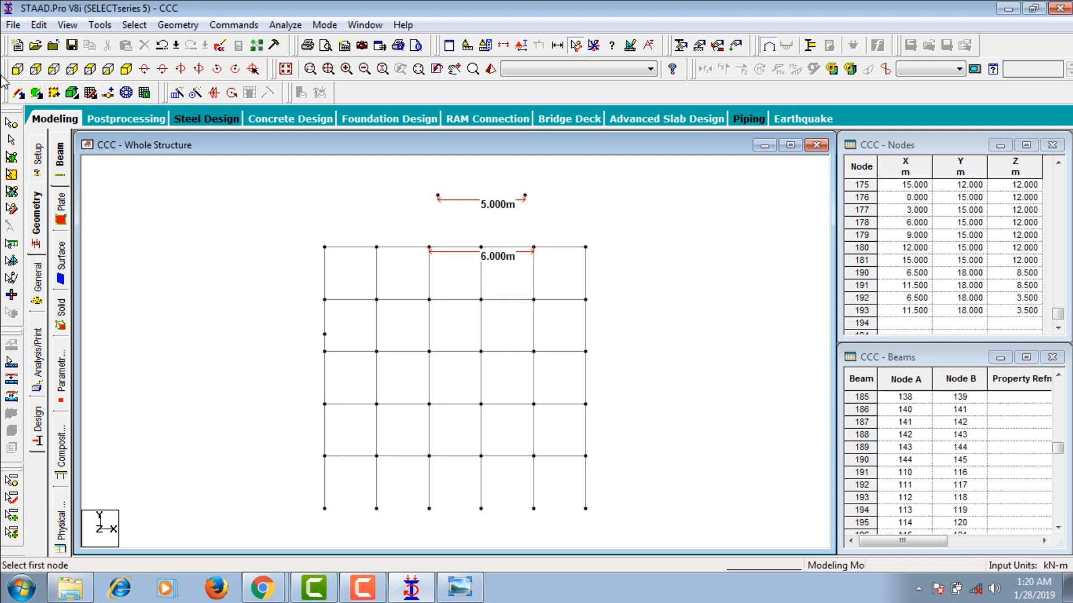
pyautogui.click(592, 47)
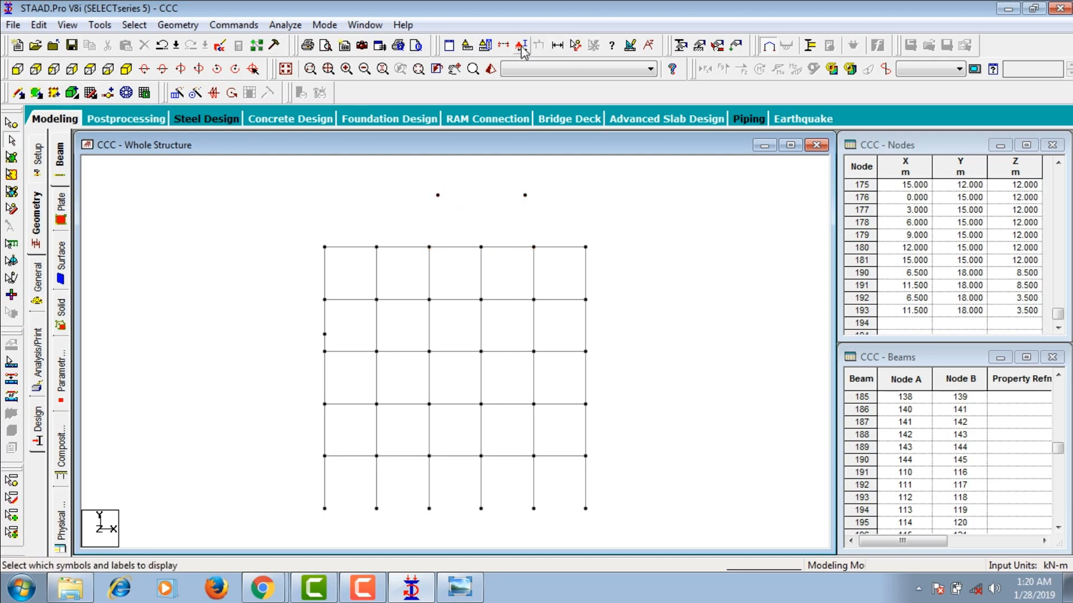
# Isolate the four nodes at Y = 18 m above the roof with a Window / Rubber Band cut section.
pyautogui.click(503, 46)
pyautogui.click(567, 204)
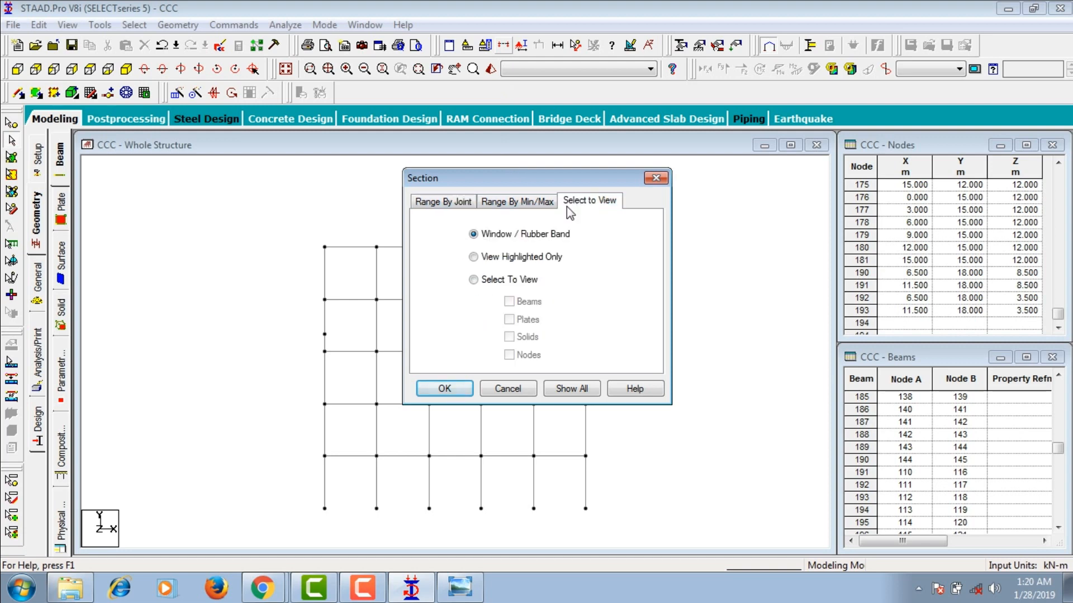
pyautogui.click(443, 388)
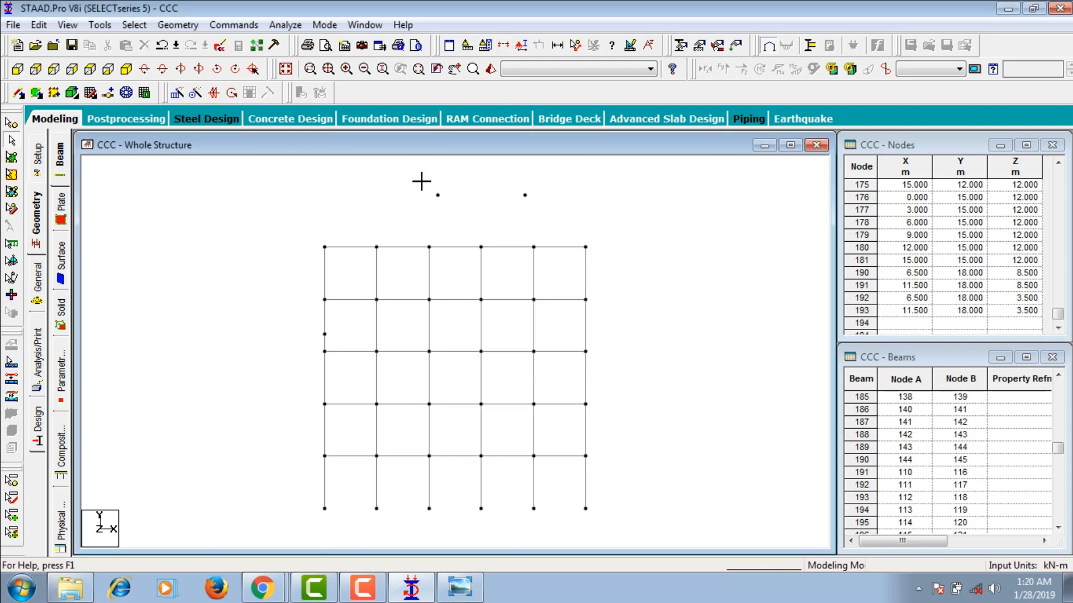
pyautogui.moveTo(422, 180); pyautogui.dragTo(546, 211)
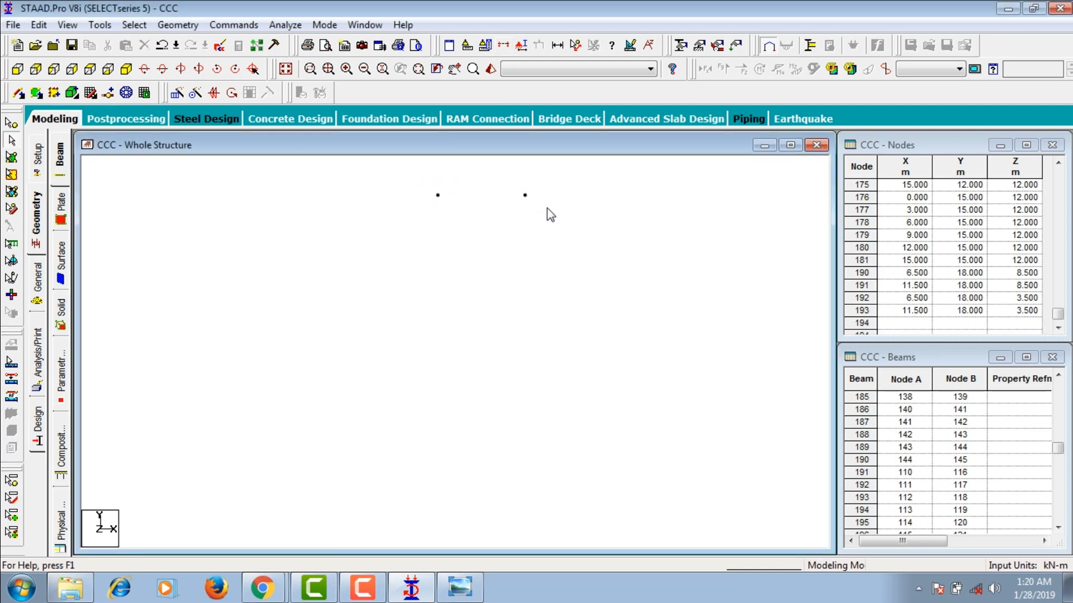
# Copy the four isolated nodes upward by 3 m in one Translational Repeat step along Y.
pyautogui.click(90, 69)
pyautogui.click(11, 122)
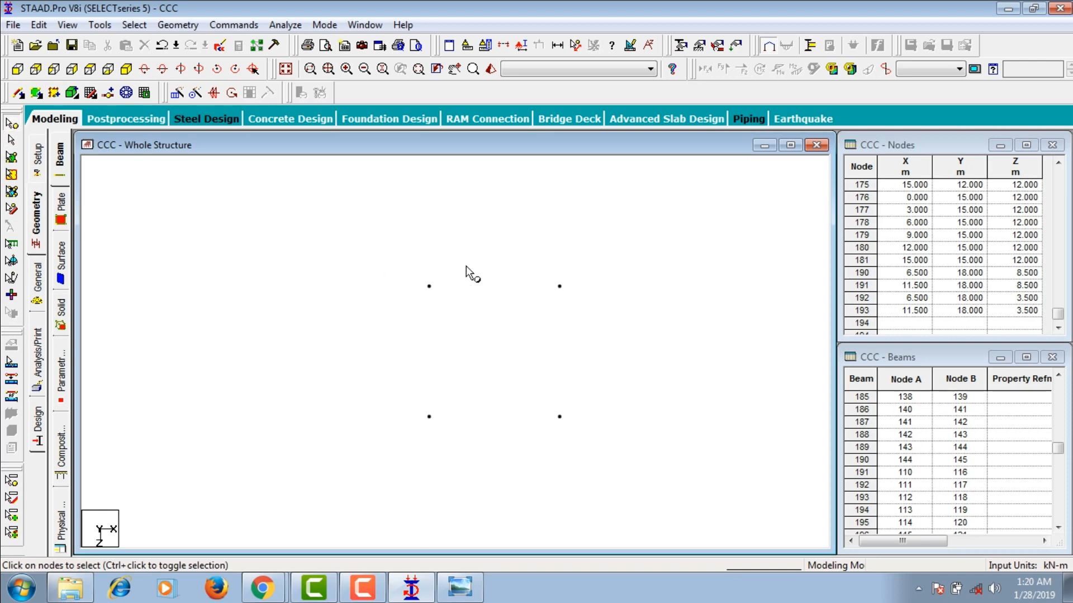
pyautogui.moveTo(360, 234); pyautogui.dragTo(615, 438)
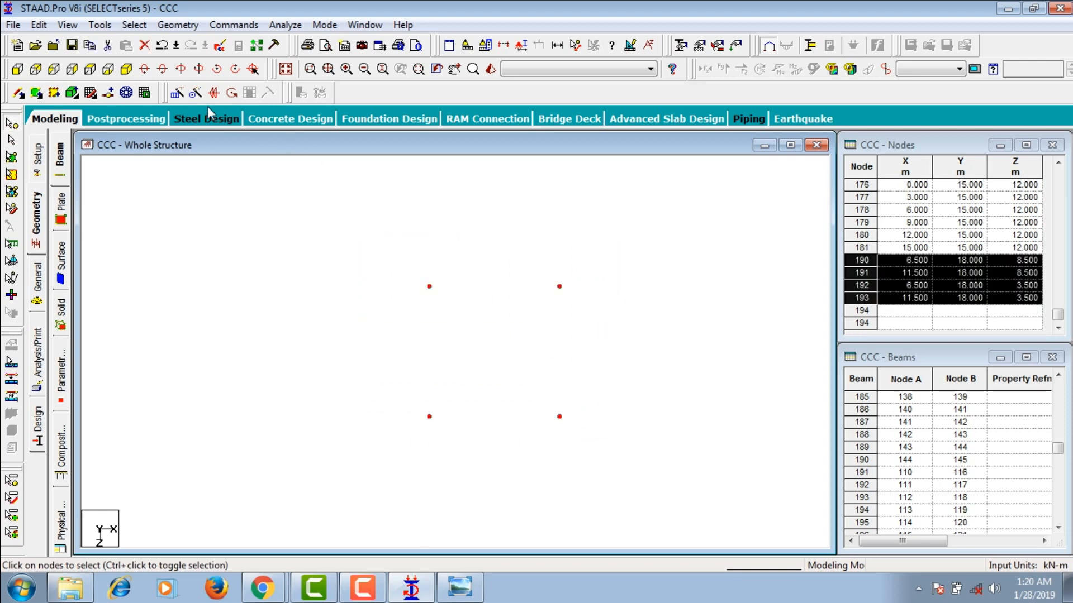
pyautogui.click(169, 93)
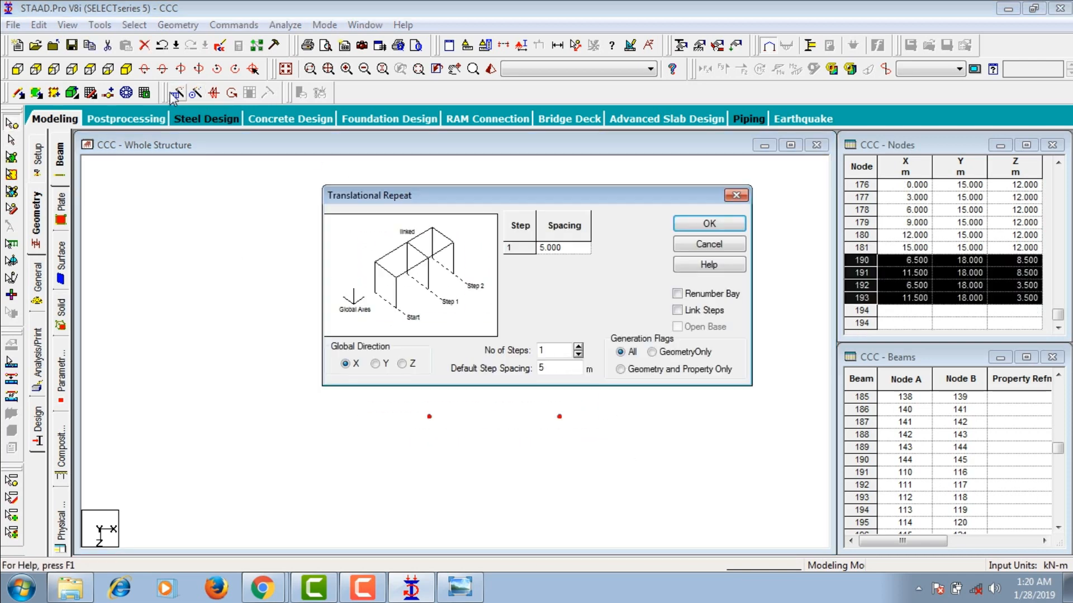
pyautogui.click(376, 364)
pyautogui.click(709, 225)
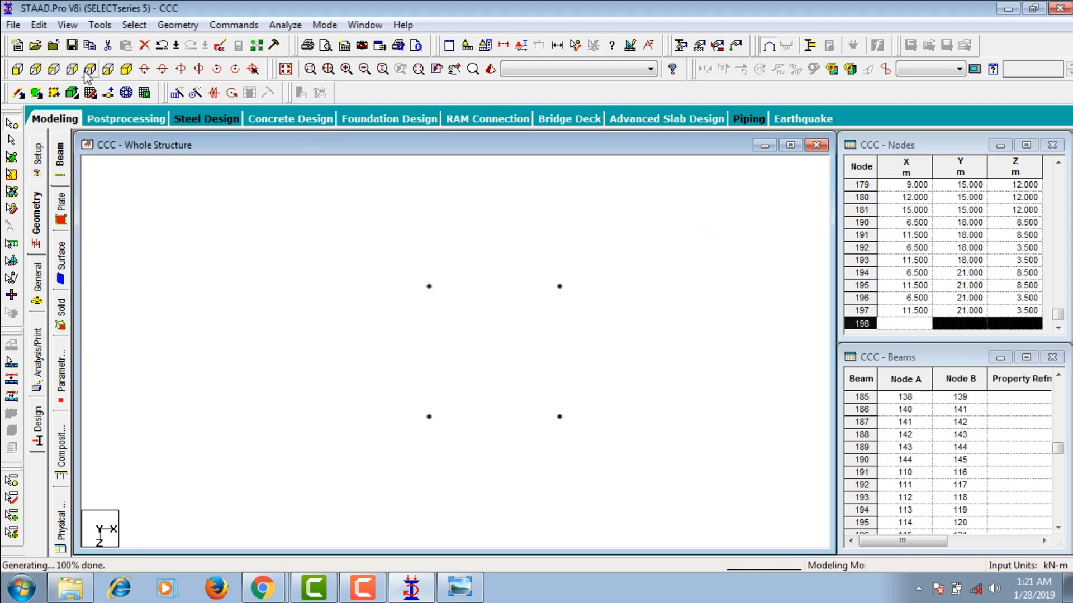
# Isolate the upper node level at Y = 21 m in the front view with a Window / Rubber Band cut section.
pyautogui.click(17, 69)
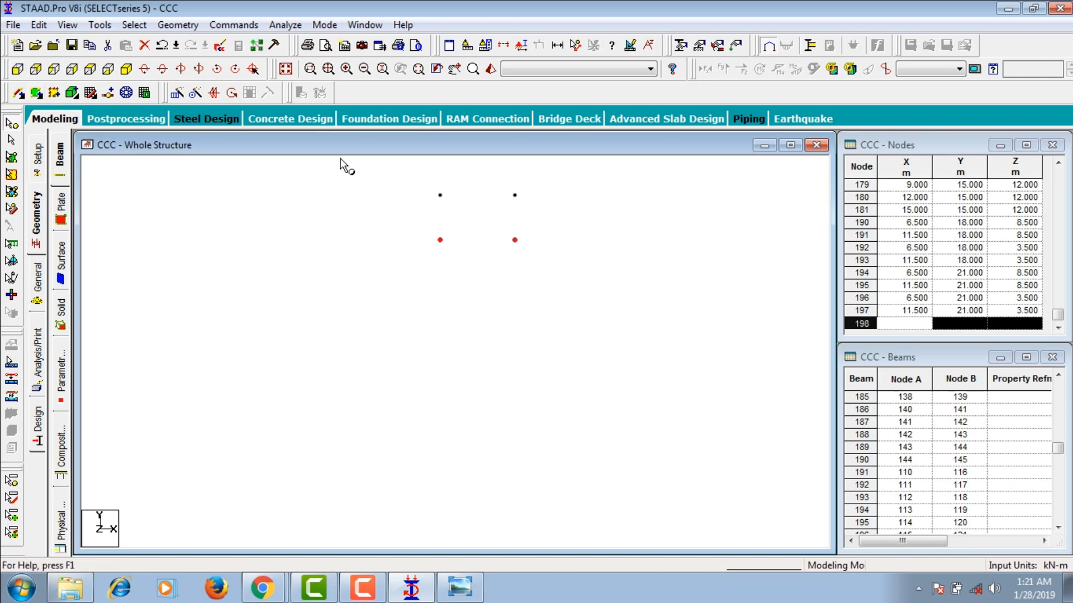
pyautogui.click(598, 206)
pyautogui.click(504, 47)
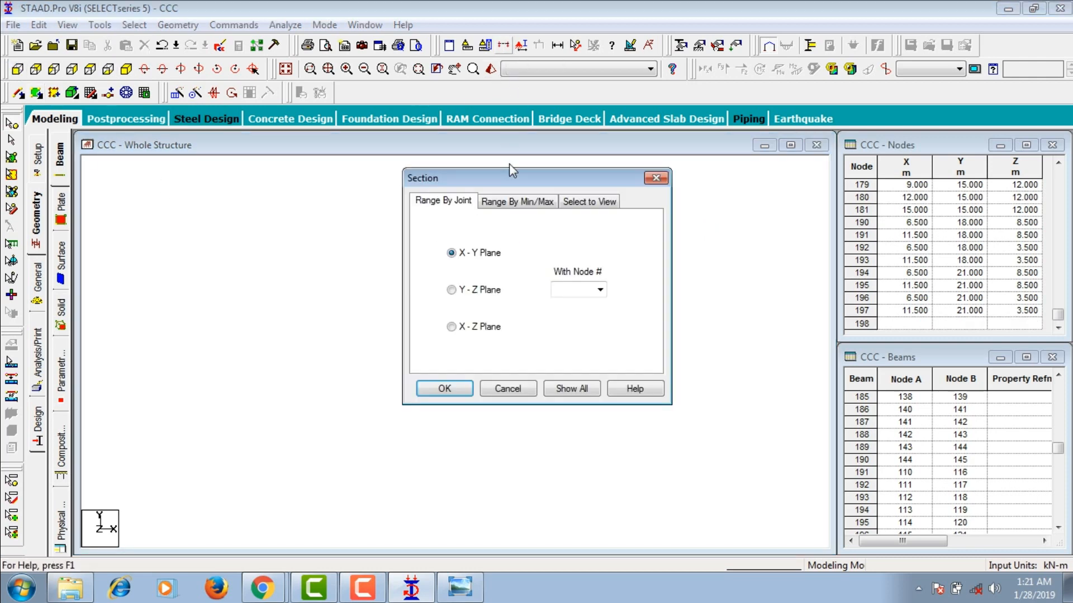
pyautogui.click(570, 201)
pyautogui.click(444, 388)
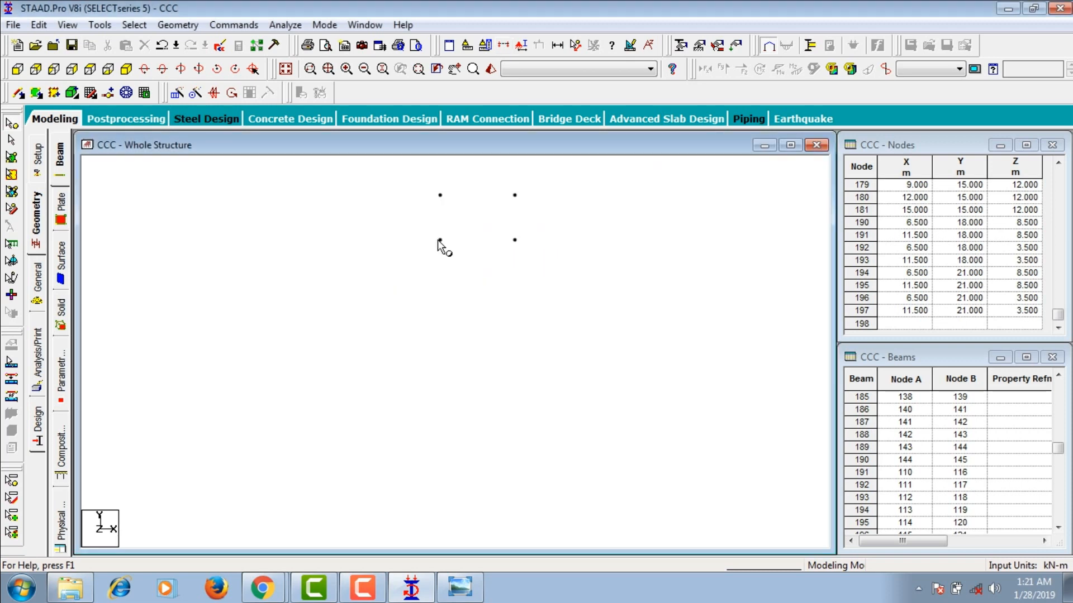
pyautogui.moveTo(413, 177); pyautogui.dragTo(552, 214)
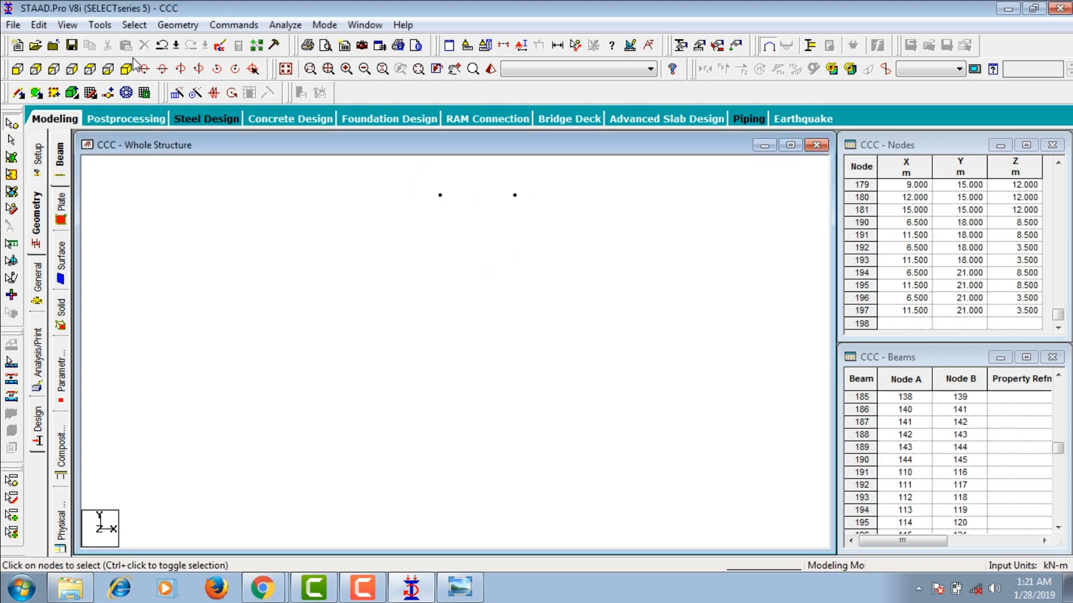
# Copy the two isolated nodes at X = 6.5 m by 0.5 m along X with Translational Repeat, and delete the originals.
pyautogui.click(91, 68)
pyautogui.moveTo(427, 275); pyautogui.dragTo(448, 441)
pyautogui.click(176, 93)
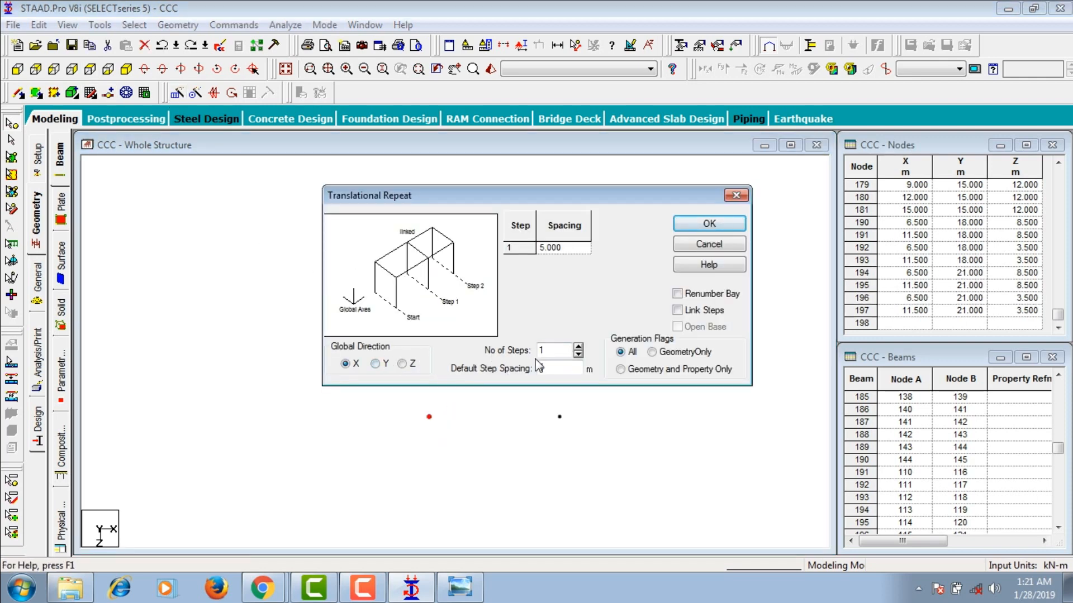
pyautogui.write('0.5')
pyautogui.press('Return')
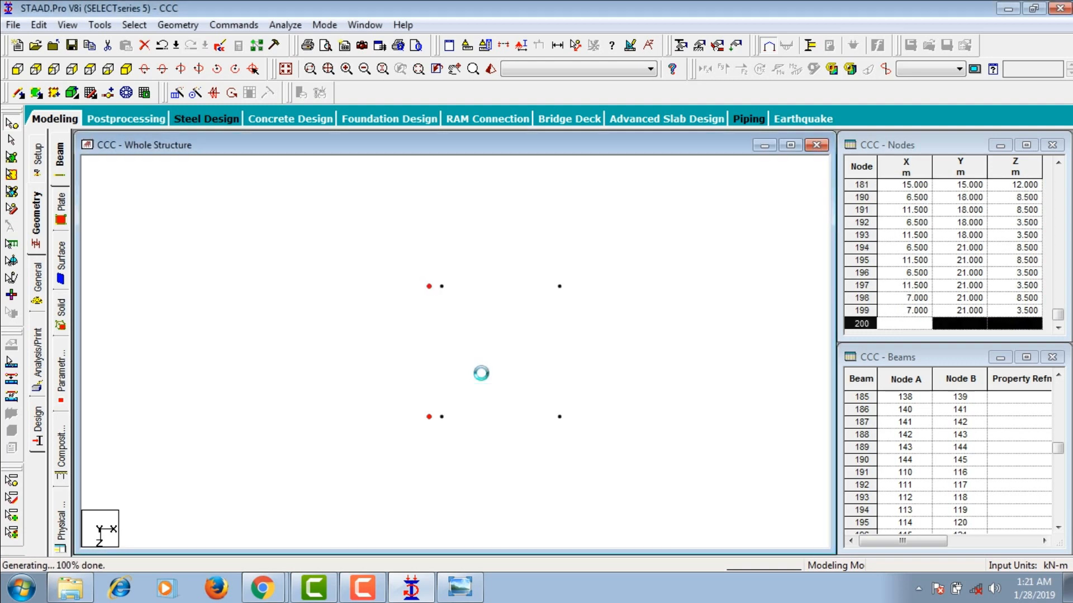
pyautogui.press('Delete')
pyautogui.press('Return')
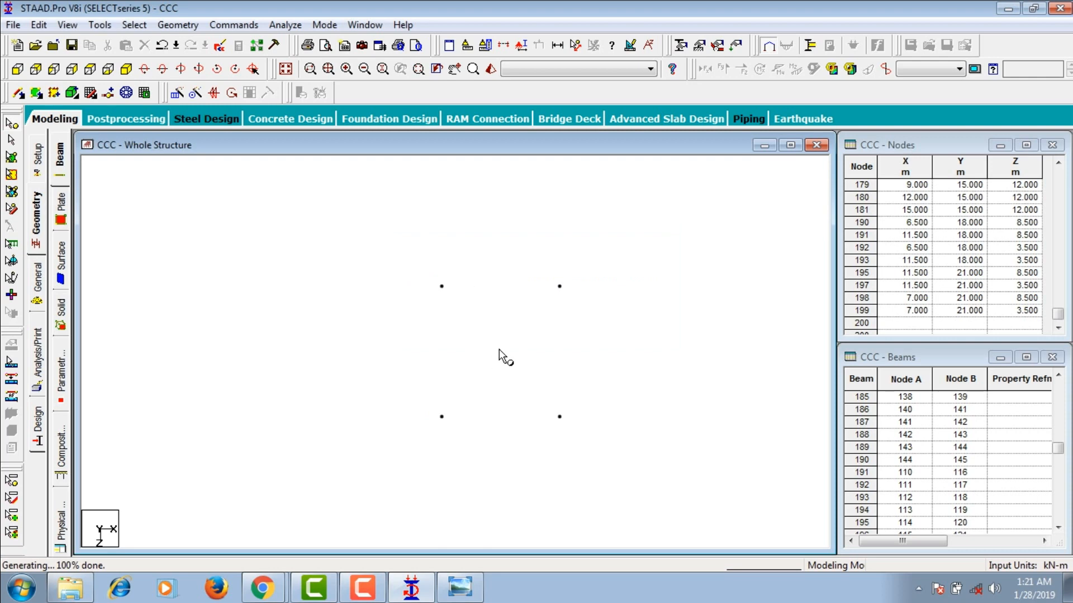
# Copy the two isolated nodes at X = 11.5 m by -0.5 m along X with Translational Repeat, and delete the originals.
pyautogui.moveTo(548, 256); pyautogui.dragTo(592, 481)
pyautogui.rightClick(573, 376)
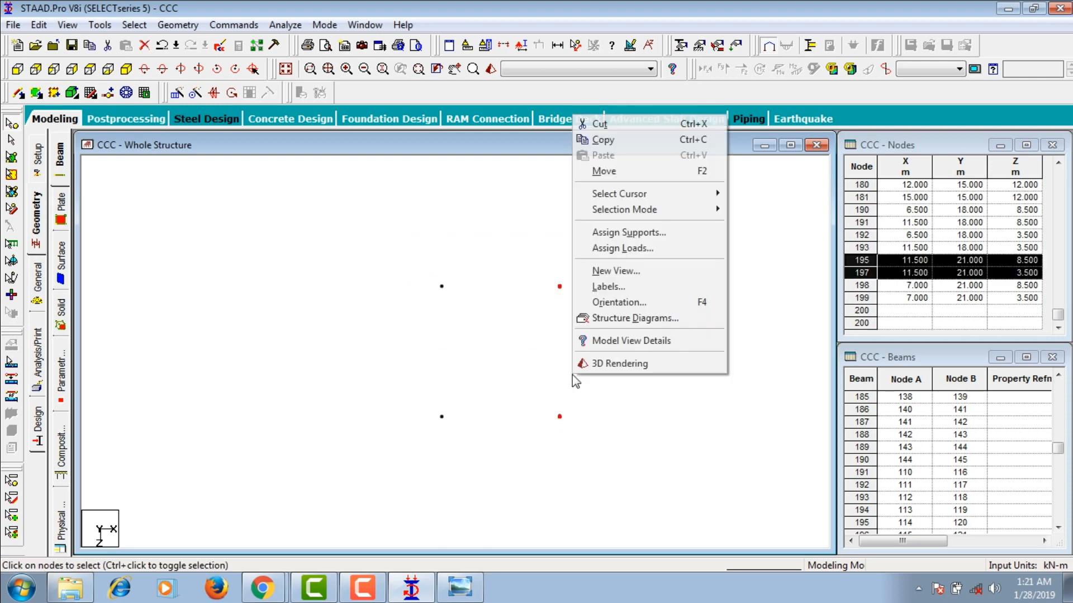
pyautogui.click(176, 95)
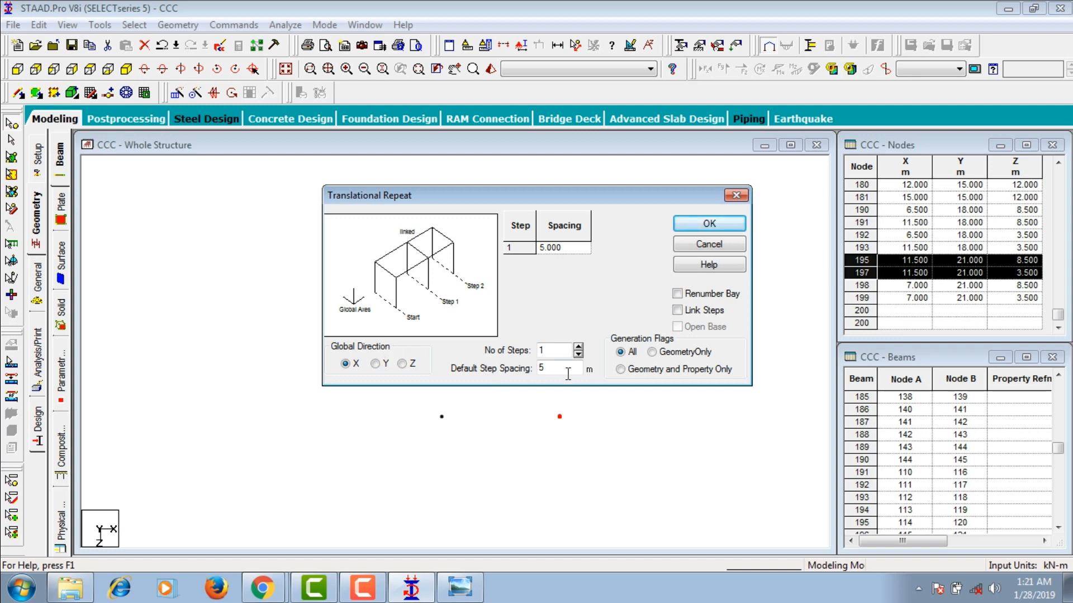
pyautogui.moveTo(568, 373); pyautogui.dragTo(525, 378)
pyautogui.write('-0.5')
pyautogui.press('Return')
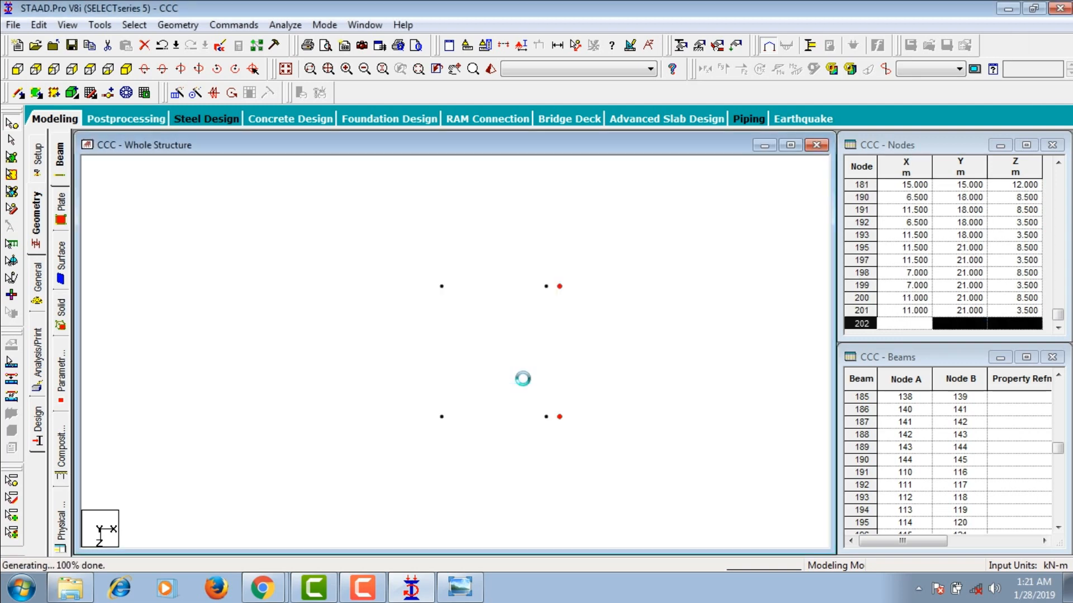
pyautogui.press('Delete')
pyautogui.press('Return')
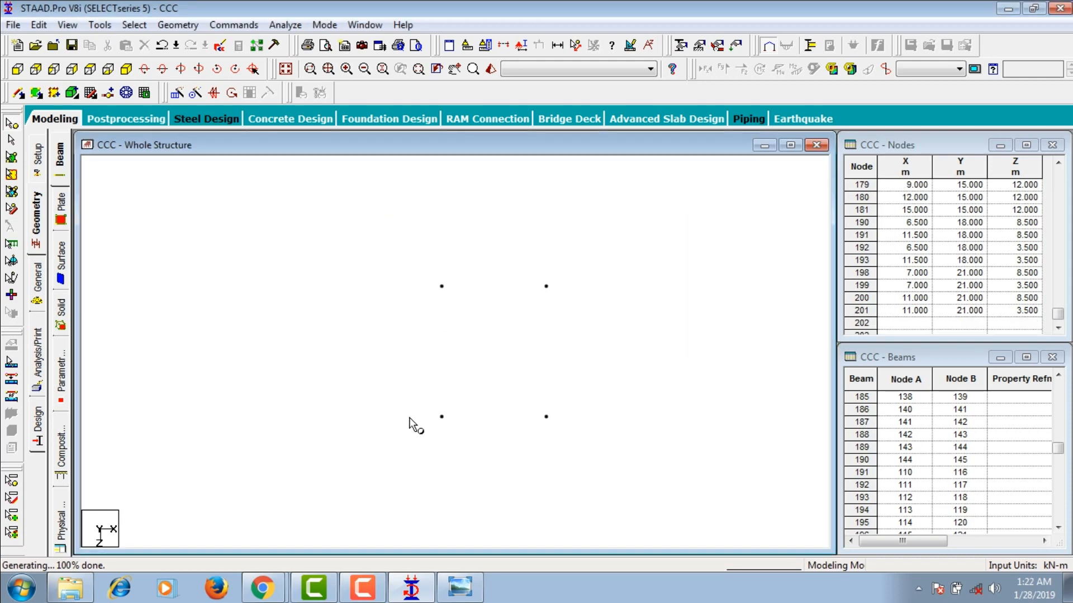
# Copy the two isolated nodes at Z = 8.5 m by -0.5 m along Z with Translational Repeat, and delete the originals.
pyautogui.moveTo(386, 397); pyautogui.dragTo(608, 445)
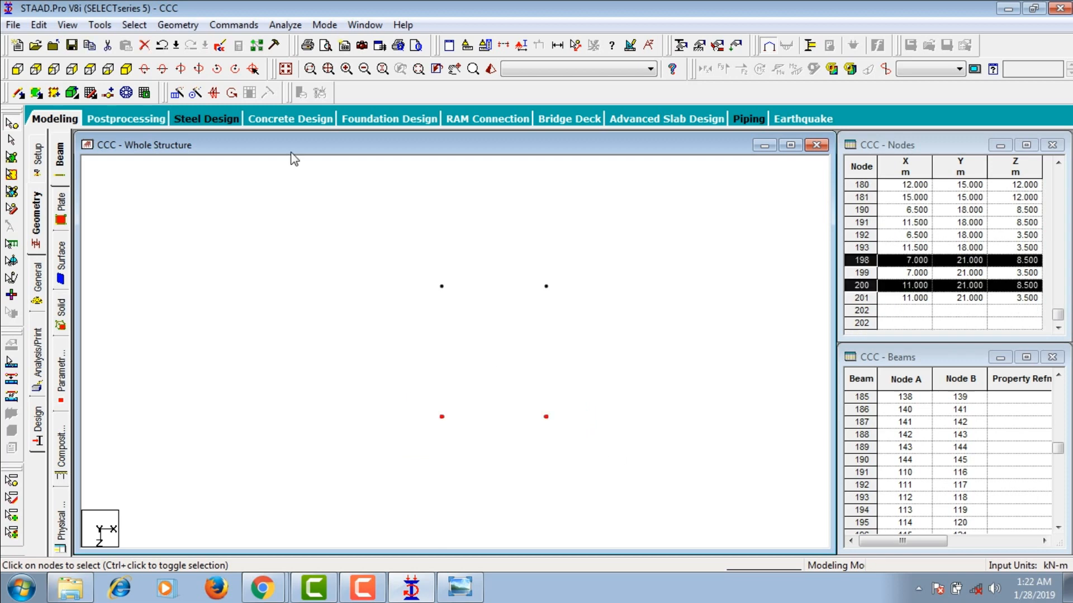
pyautogui.click(177, 92)
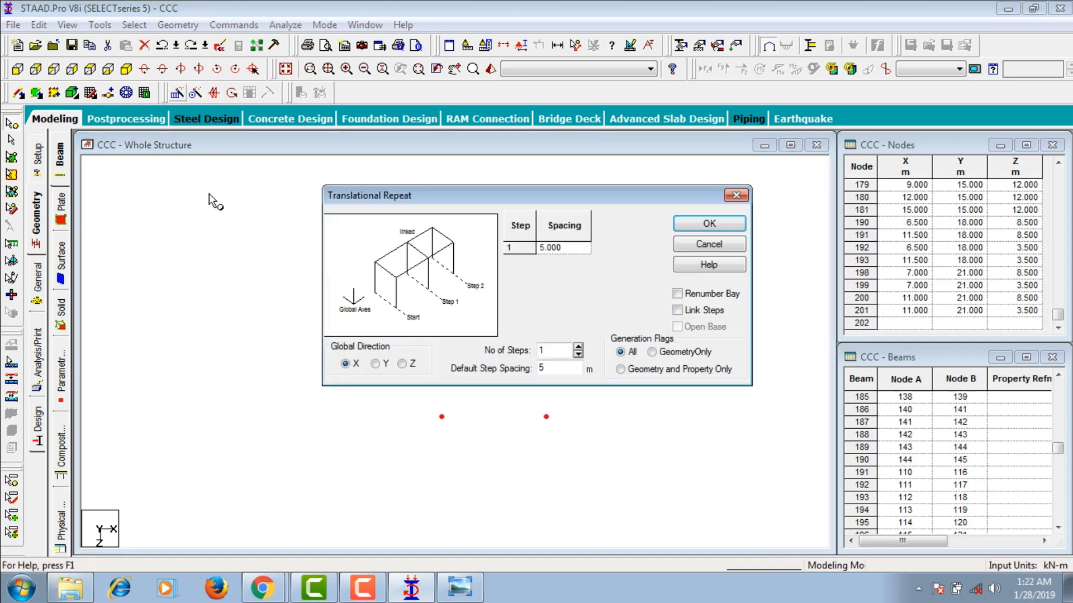
pyautogui.click(400, 363)
pyautogui.moveTo(561, 369); pyautogui.dragTo(484, 372)
pyautogui.write('-0.5')
pyautogui.press('Return')
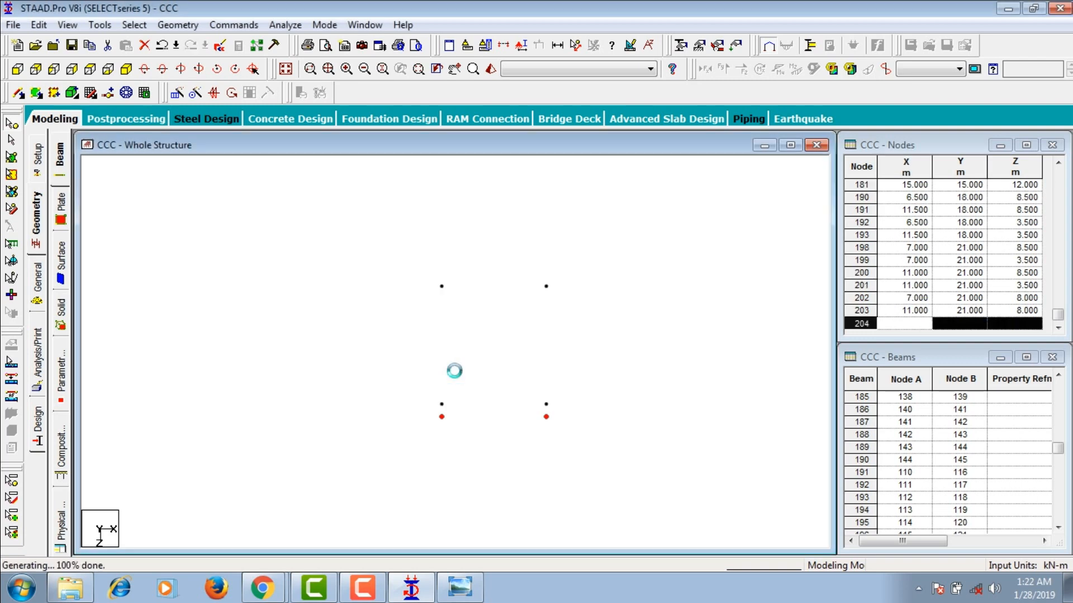
pyautogui.press('Delete')
pyautogui.press('Return')
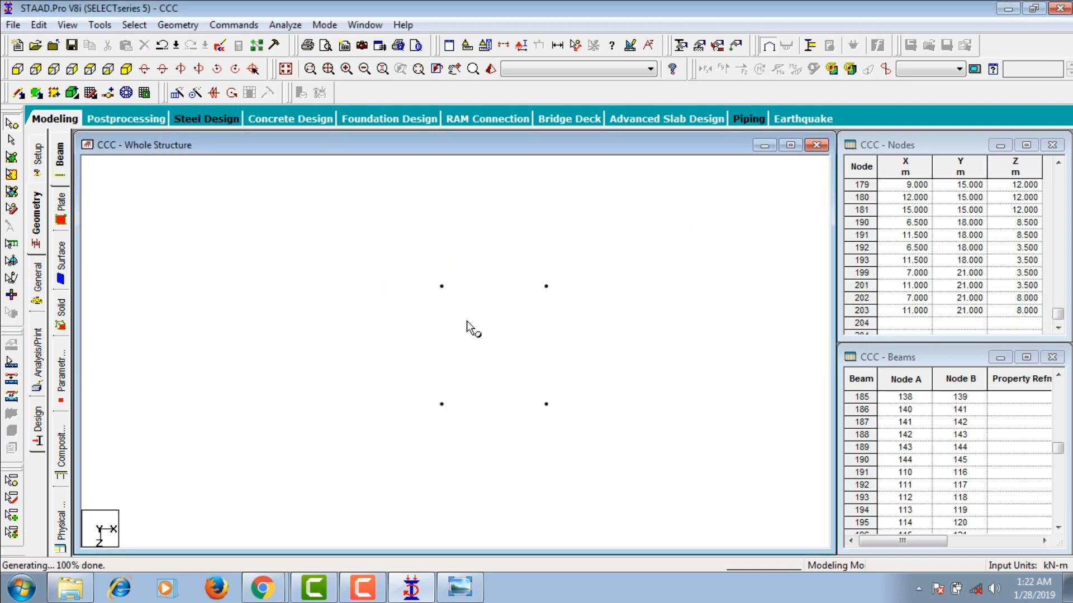
# Copy the two isolated nodes at Z = 3.5 m by 0.5 m along Z with Translational Repeat, and delete the originals.
pyautogui.moveTo(416, 263); pyautogui.dragTo(585, 307)
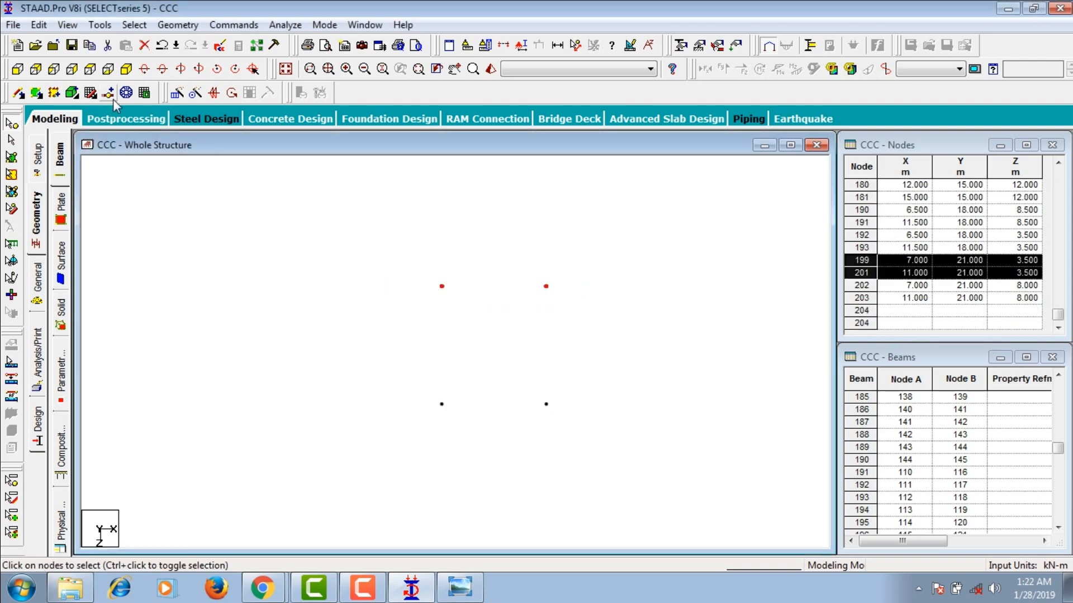
pyautogui.click(176, 93)
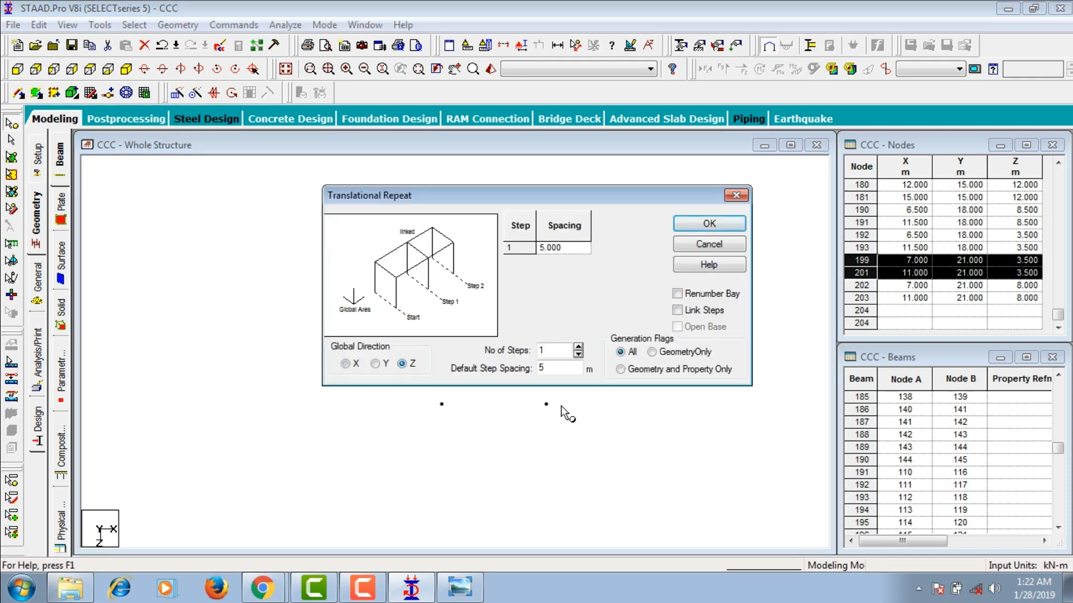
pyautogui.moveTo(560, 362); pyautogui.dragTo(495, 375)
pyautogui.write('0.5')
pyautogui.press('Return')
pyautogui.press('Delete')
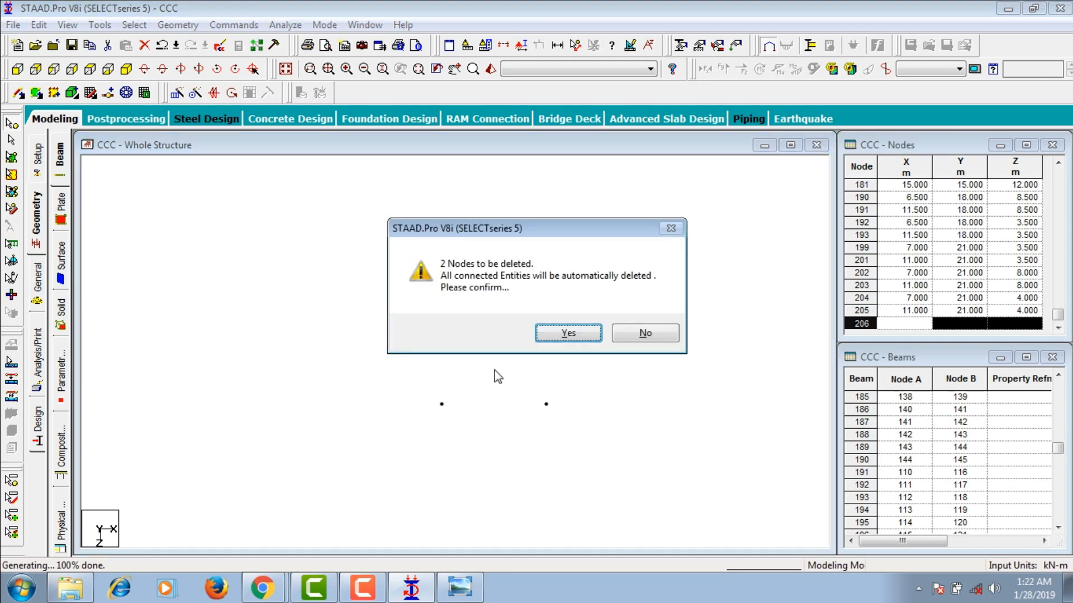
pyautogui.press('Return')
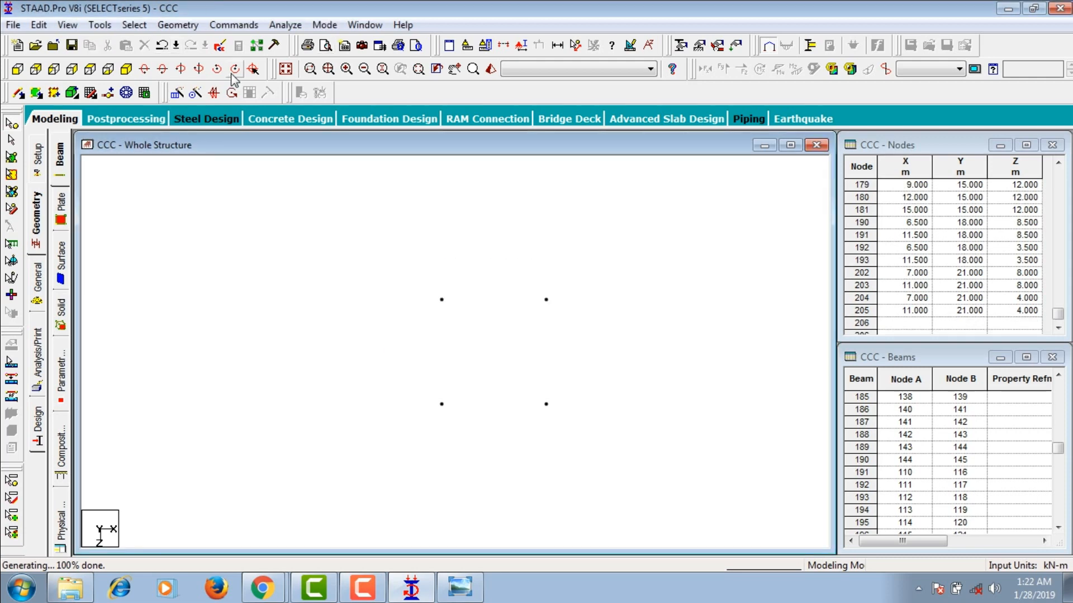
# Measure the distance between the two topmost nodes in the front view of the whole structure, and remove the dimension.
pyautogui.click(293, 72)
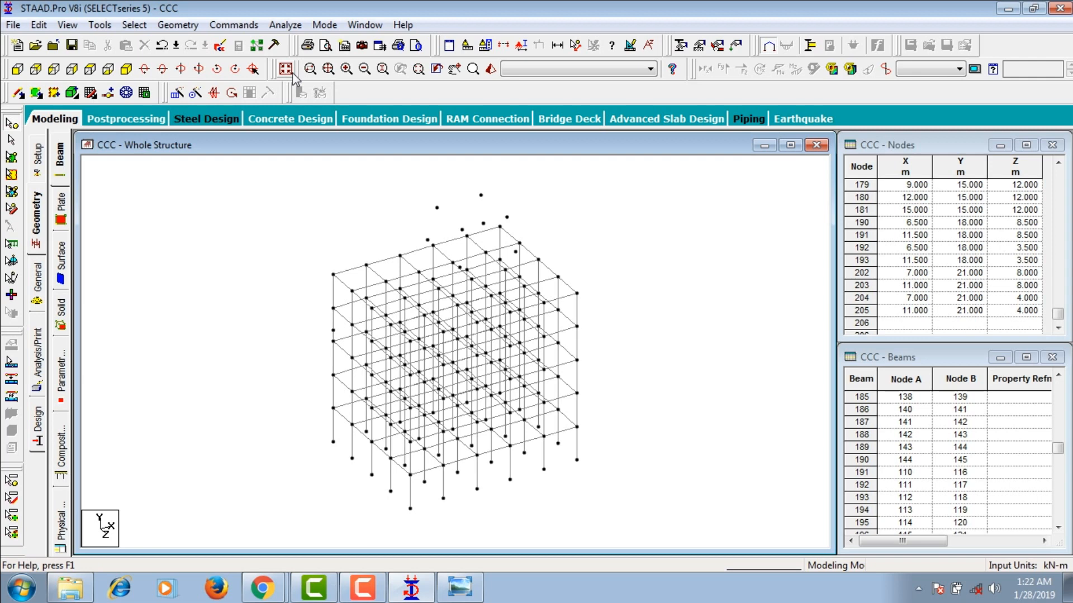
pyautogui.click(17, 71)
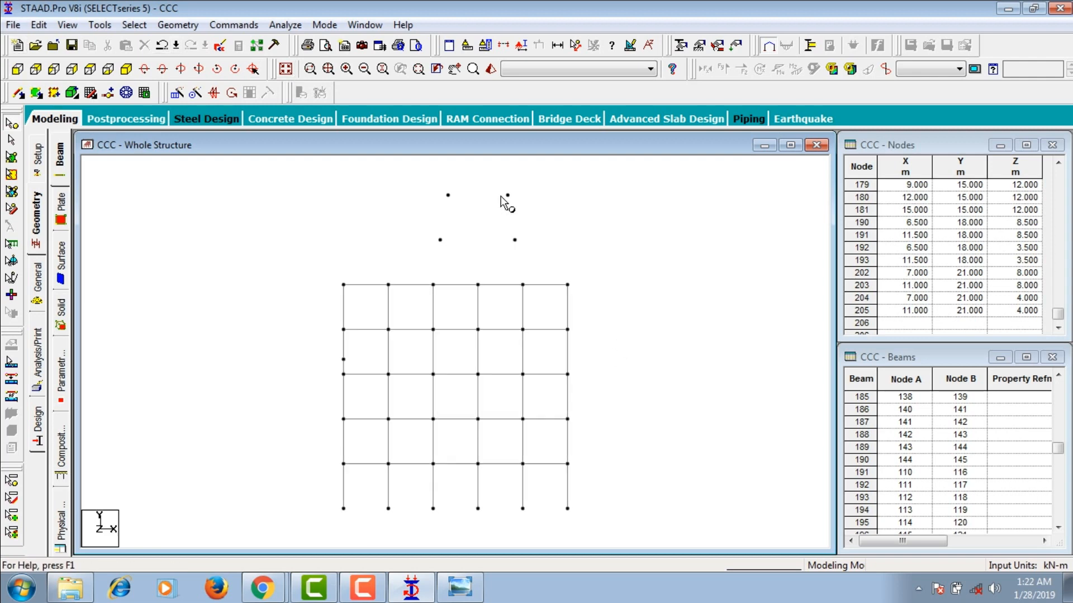
pyautogui.click(575, 44)
pyautogui.click(448, 195)
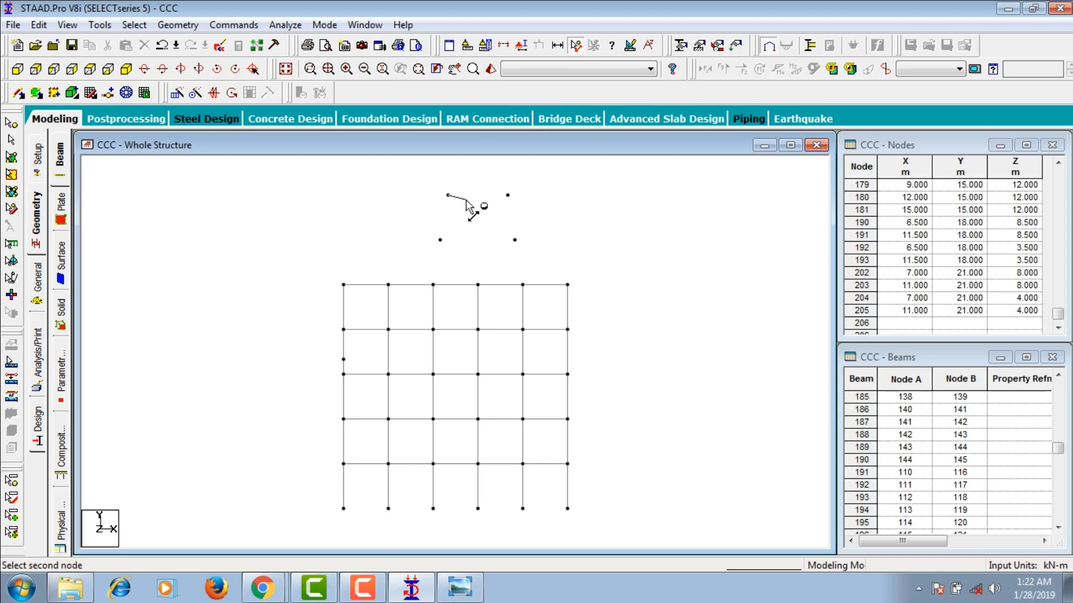
pyautogui.click(508, 195)
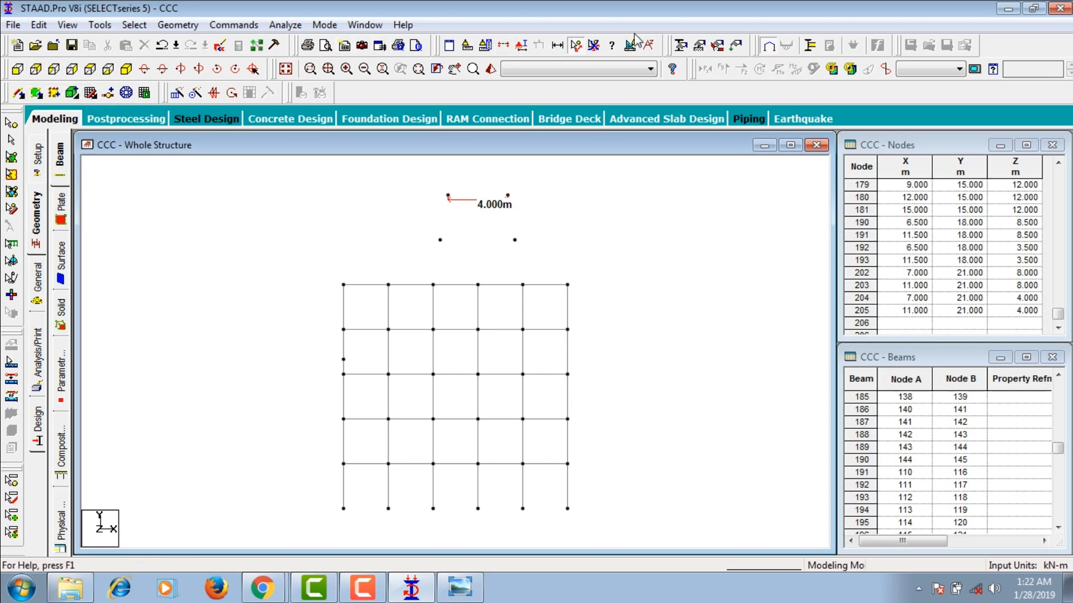
pyautogui.click(594, 46)
# Isolate the node level at Y = 21 m with a Window / Rubber Band cut section, and show it in plan with the nodes cursor active.
pyautogui.click(520, 46)
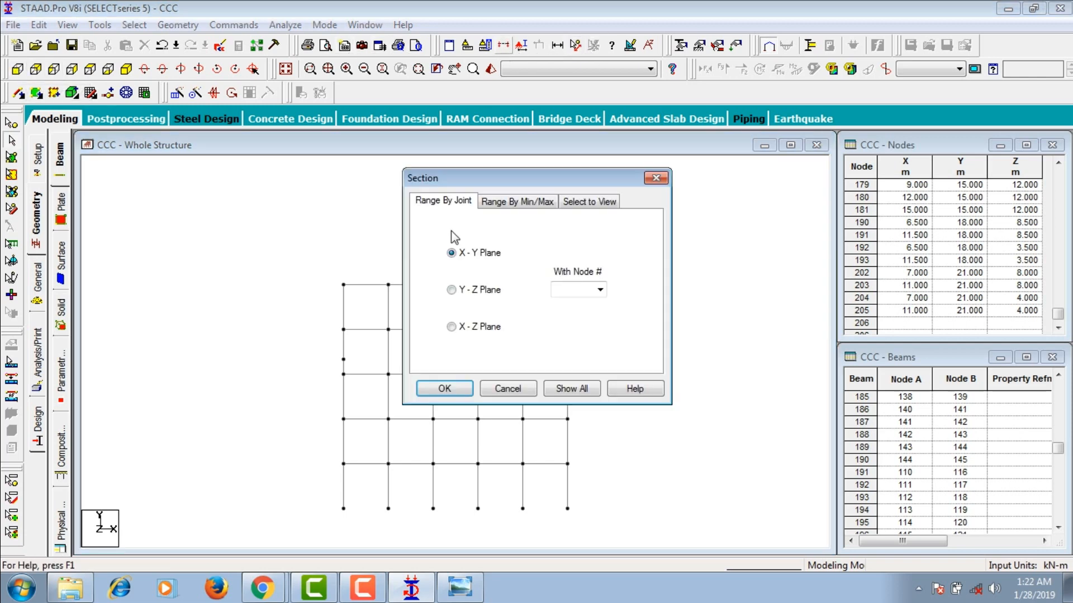
pyautogui.click(601, 202)
pyautogui.click(436, 386)
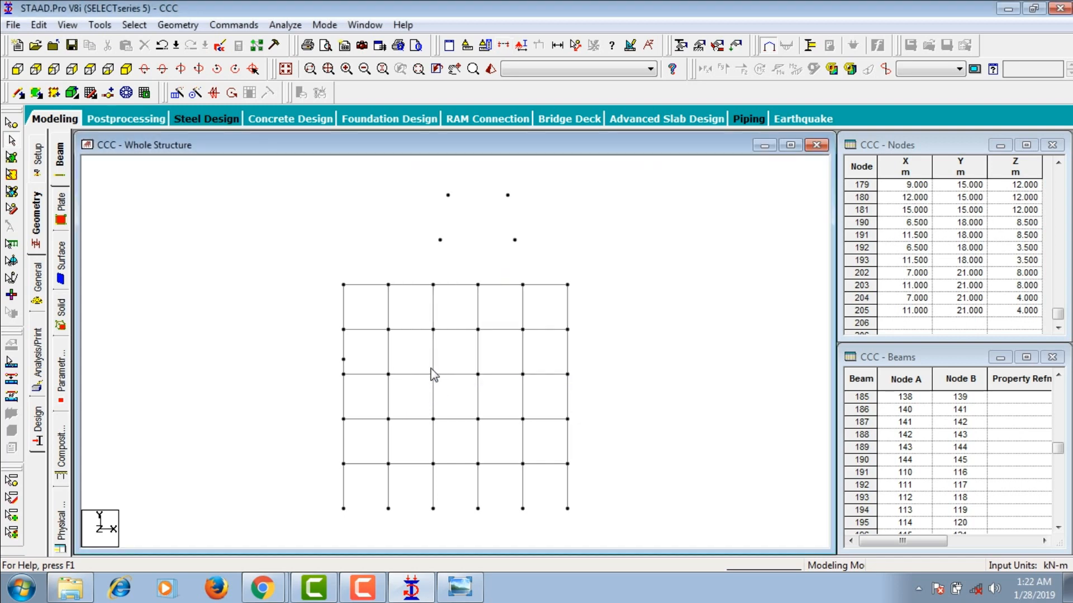
pyautogui.moveTo(432, 184); pyautogui.dragTo(558, 210)
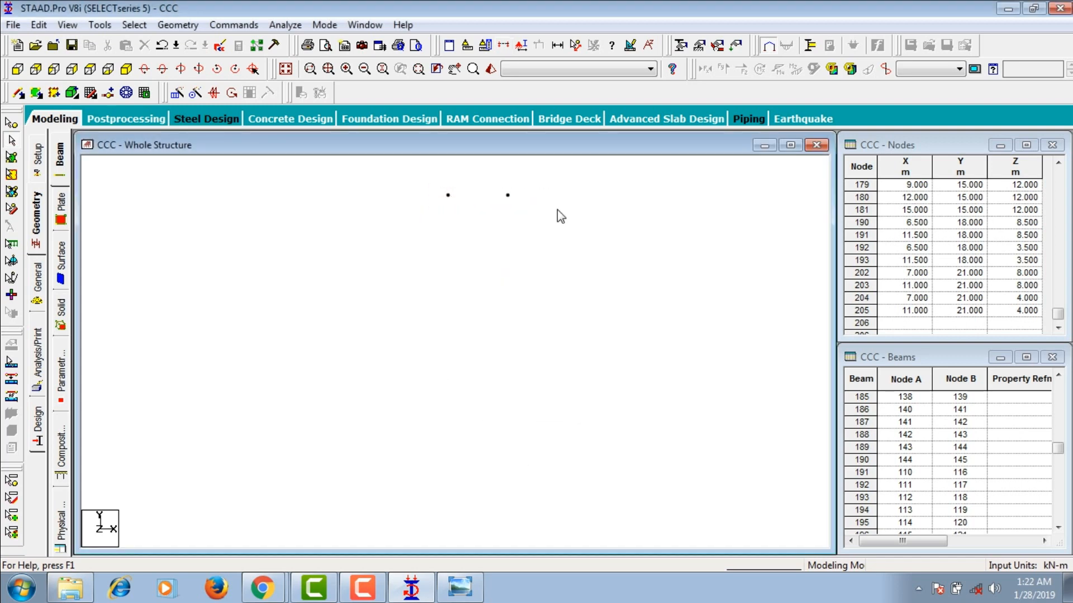
pyautogui.click(90, 70)
pyautogui.click(10, 123)
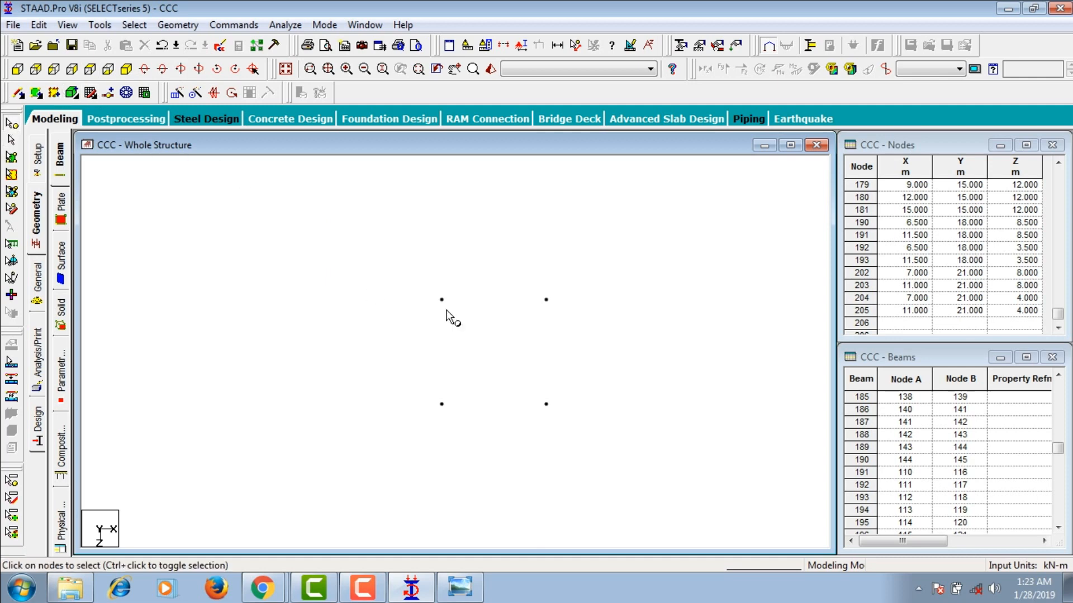
# Copy the two isolated nodes at X = 7 m by 0.5 m along X with Translational Repeat, and delete the originals.
pyautogui.moveTo(421, 288); pyautogui.dragTo(464, 416)
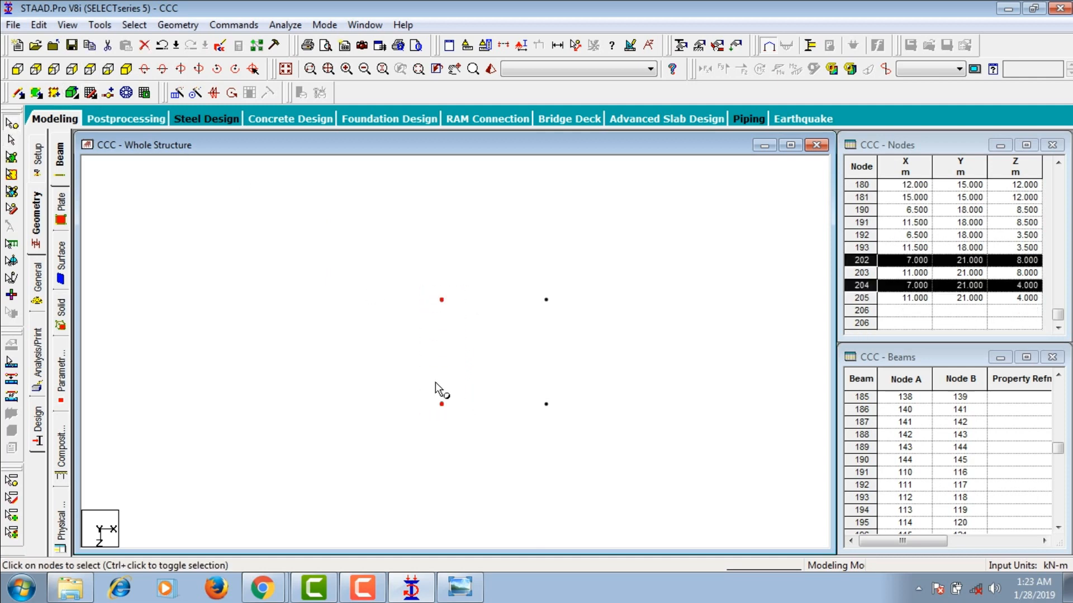
pyautogui.click(175, 93)
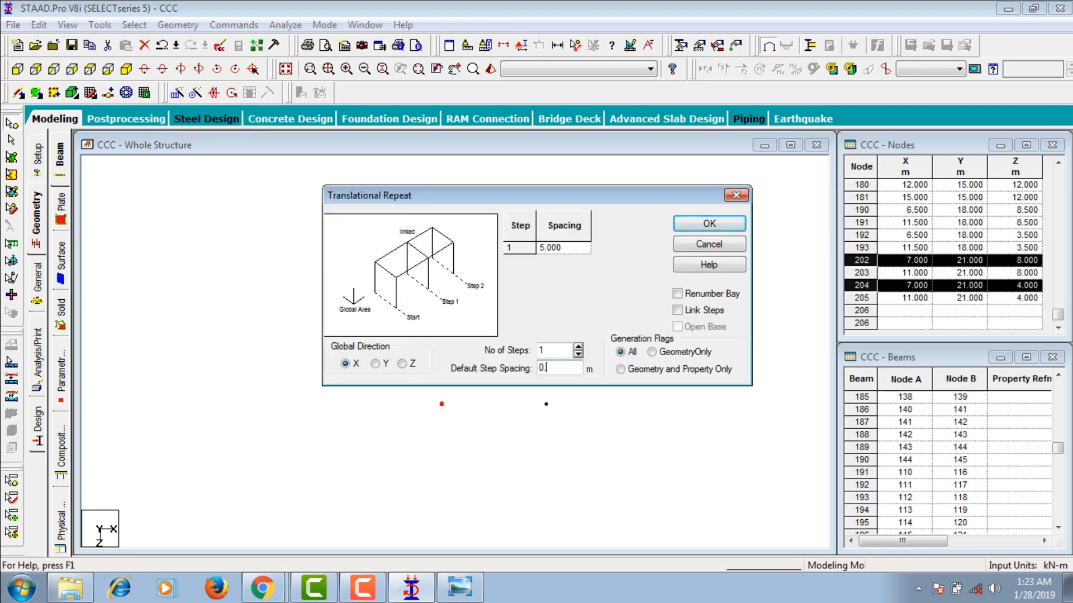
pyautogui.press('Return')
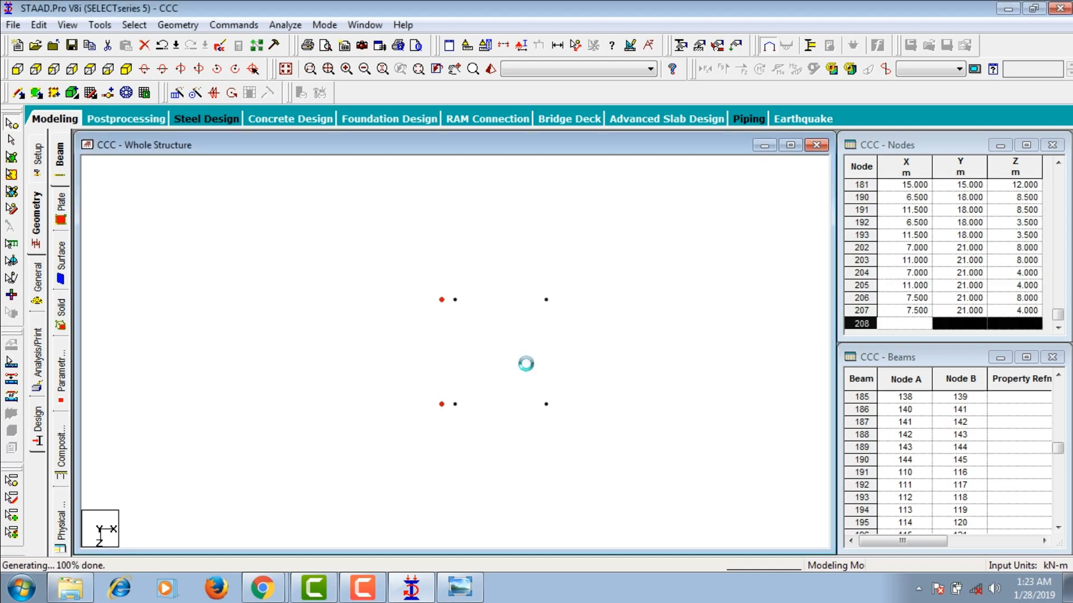
pyautogui.press('Return')
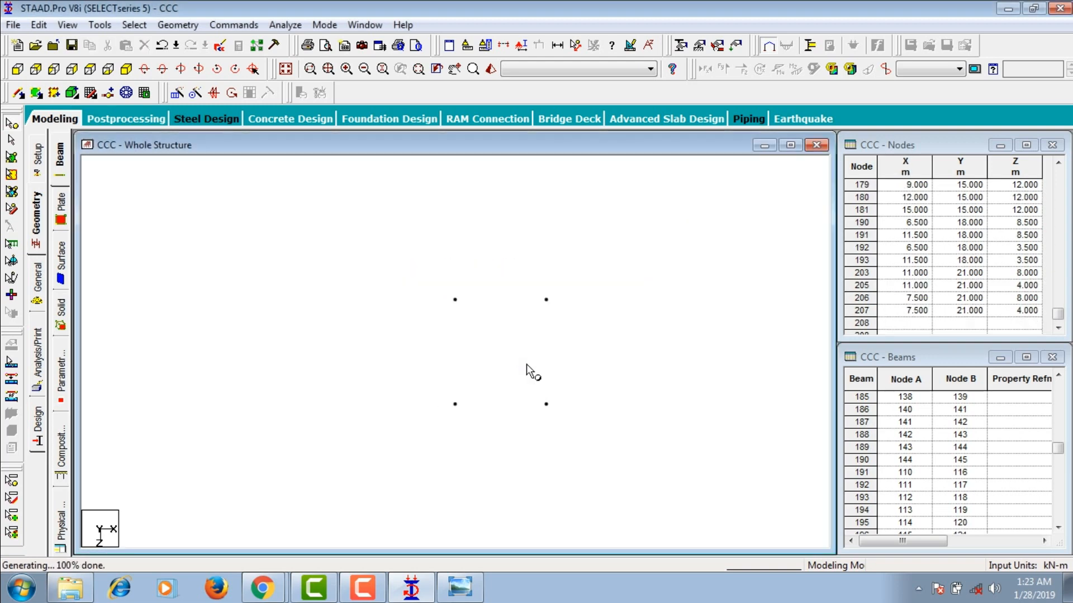
# Copy the two isolated nodes at X = 11 m by -0.5 m along X with Translational Repeat, and delete the originals.
pyautogui.moveTo(530, 273); pyautogui.dragTo(580, 415)
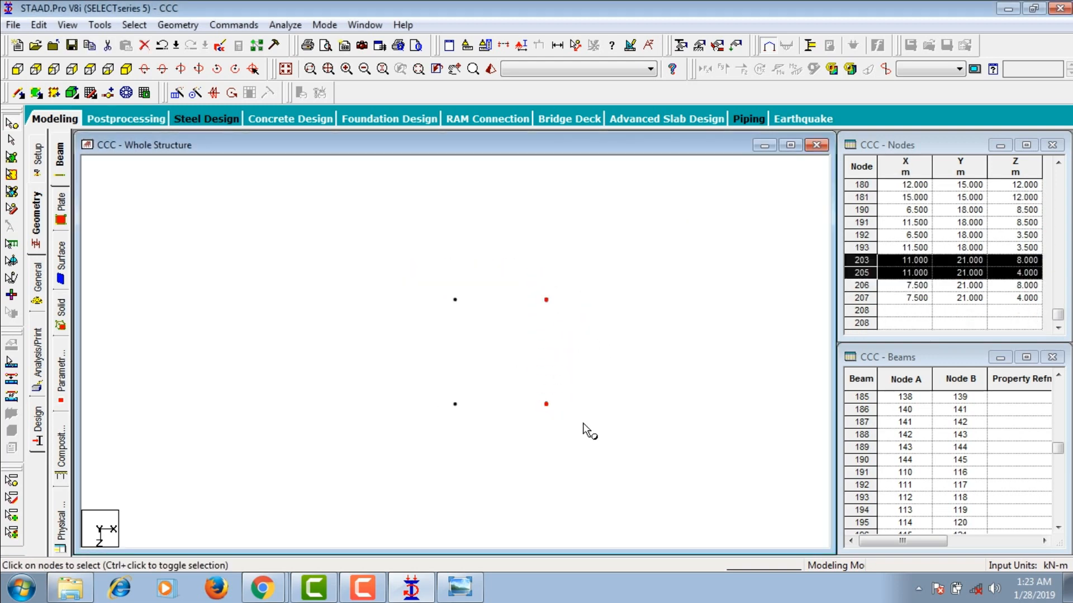
pyautogui.click(177, 94)
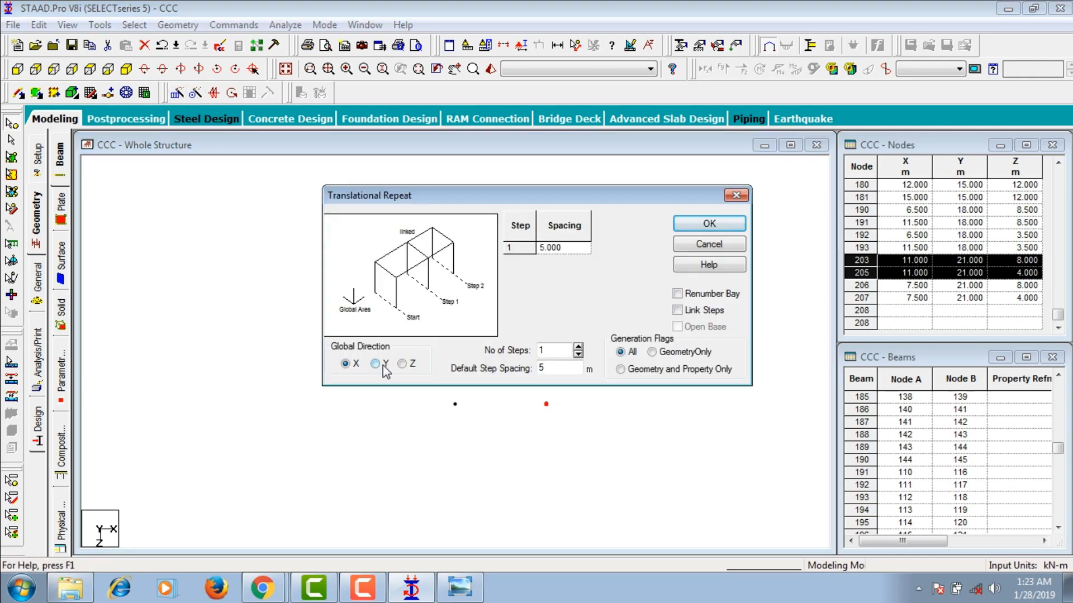
pyautogui.write('-0.5')
pyautogui.press('Return')
pyautogui.press('Delete')
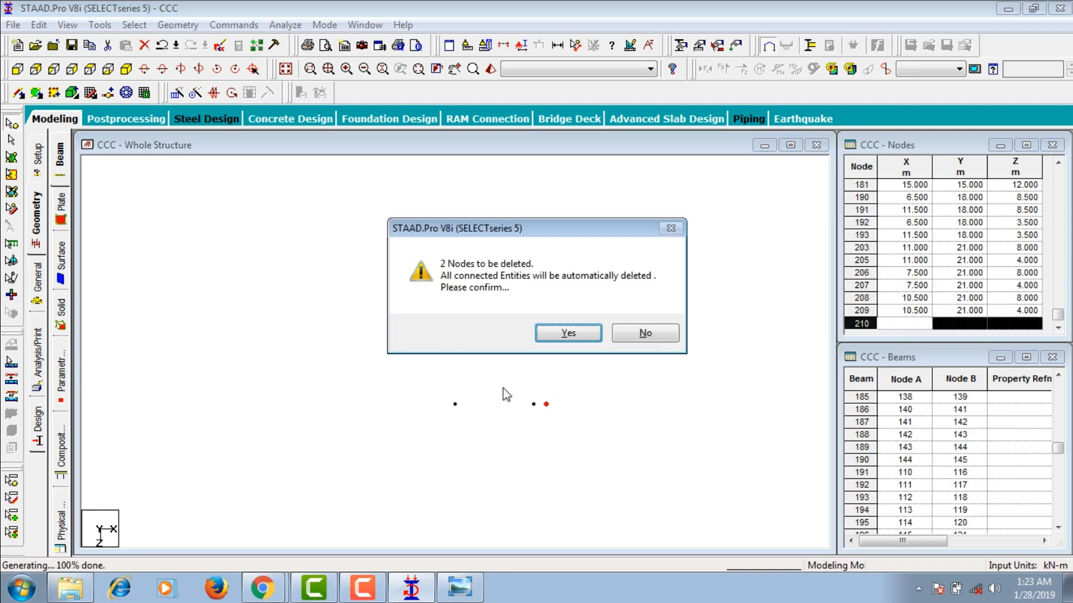
pyautogui.press('Return')
# Copy the two isolated nodes at Z = 4 m by 0.5 m along Z with Translational Repeat, and delete the originals.
pyautogui.moveTo(407, 269); pyautogui.dragTo(621, 353)
pyautogui.click(176, 95)
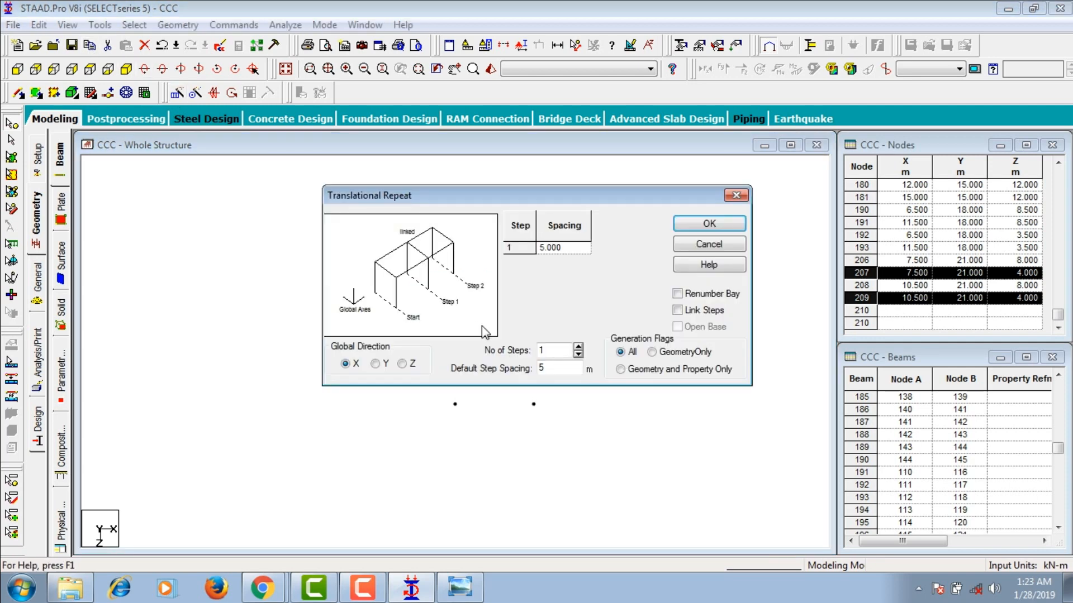
pyautogui.click(402, 364)
pyautogui.moveTo(568, 369); pyautogui.dragTo(482, 374)
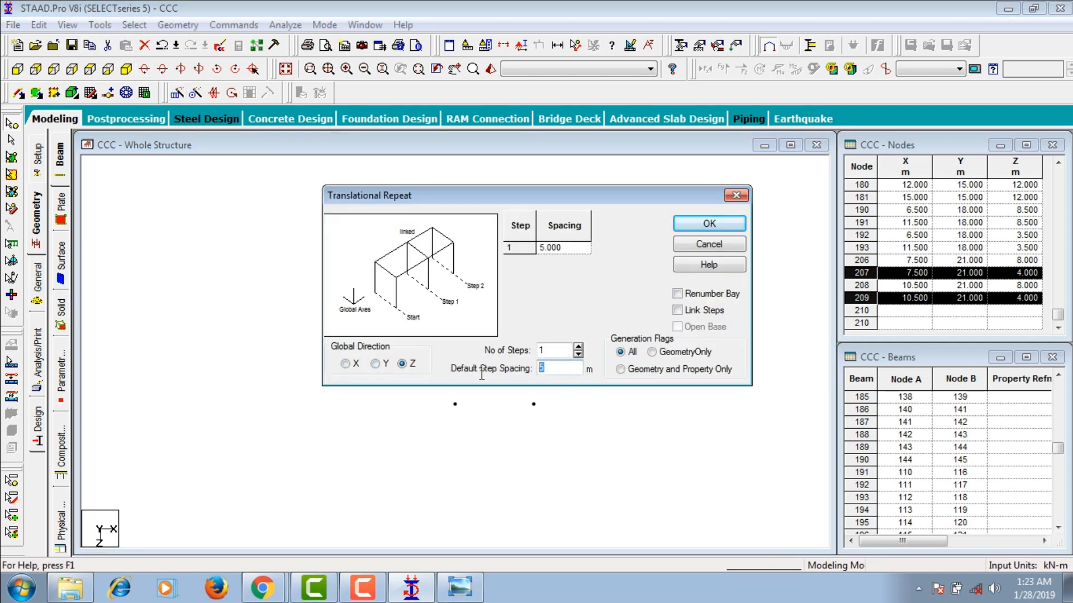
pyautogui.write('0.5')
pyautogui.press('Return')
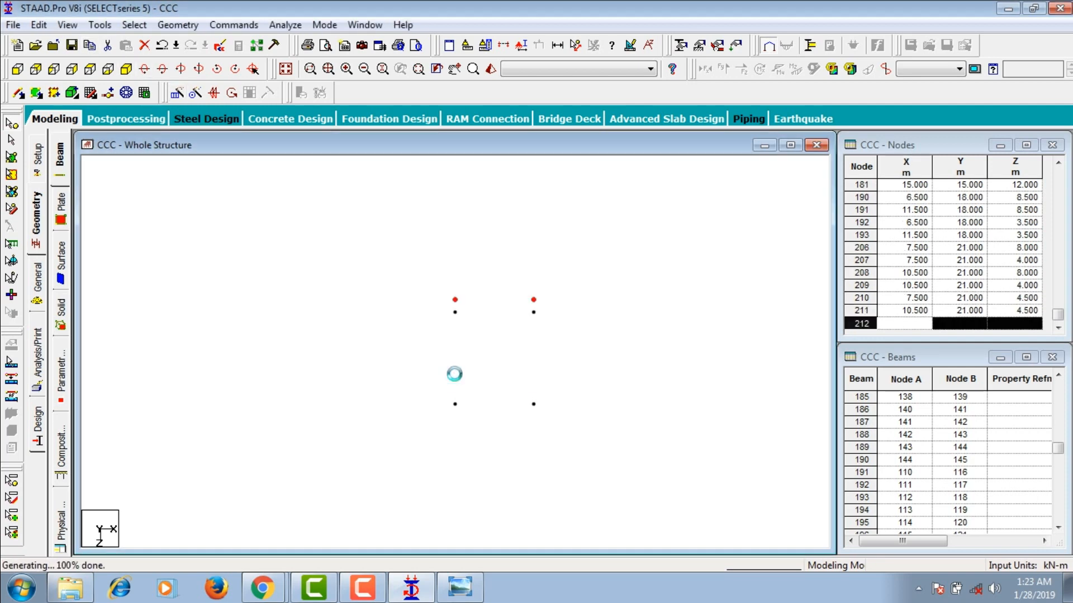
pyautogui.press('Delete')
pyautogui.press('Return')
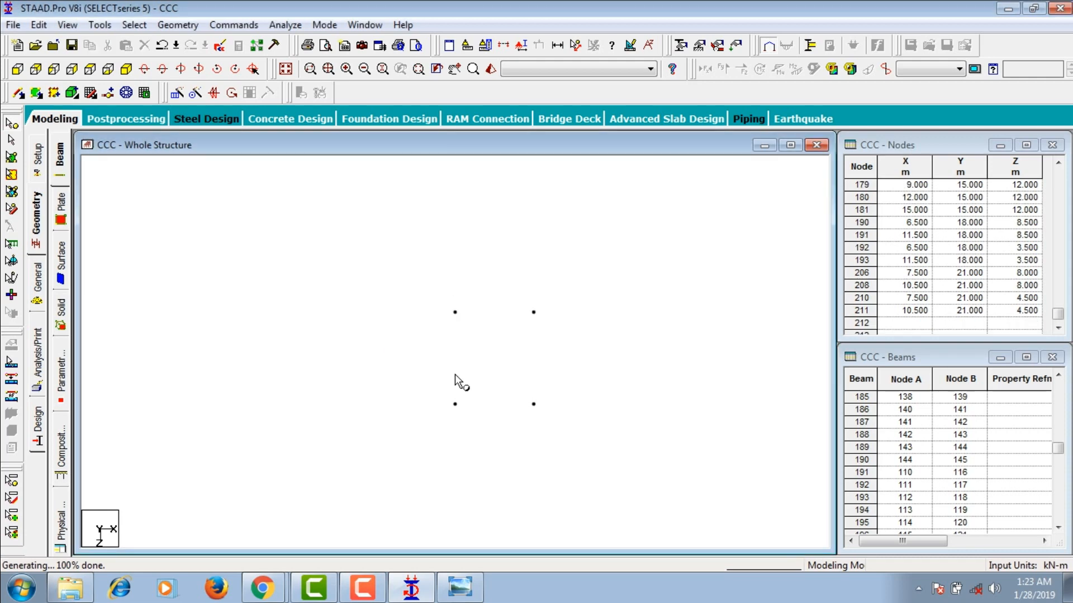
# Copy the two isolated nodes at Z = 8 m by -0.5 m along Z with Translational Repeat, and delete the originals.
pyautogui.moveTo(421, 377); pyautogui.dragTo(562, 423)
pyautogui.click(195, 93)
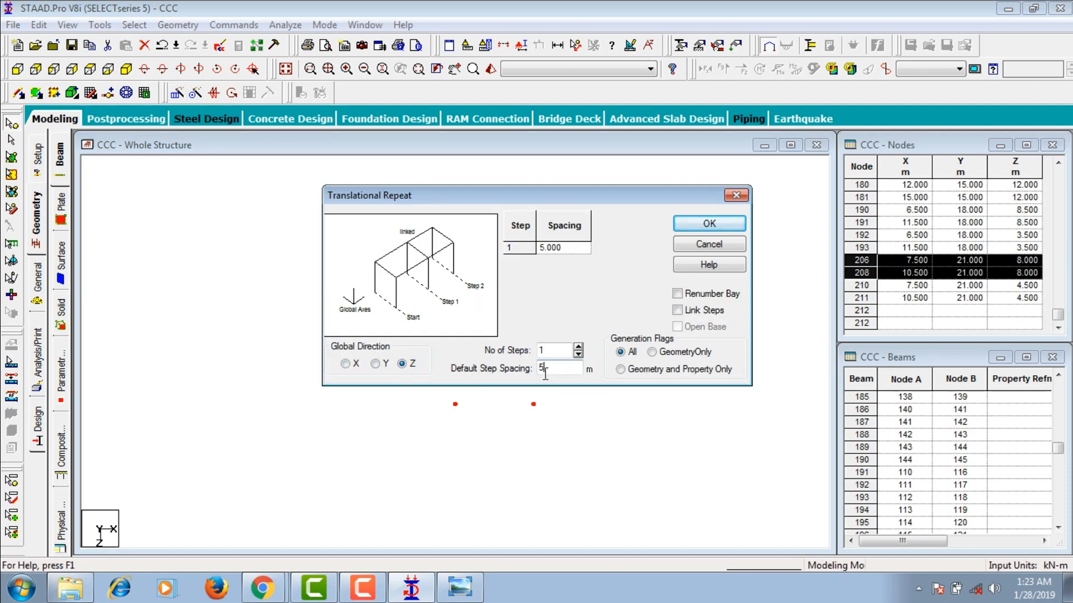
pyautogui.write('-0.5')
pyautogui.press('Return')
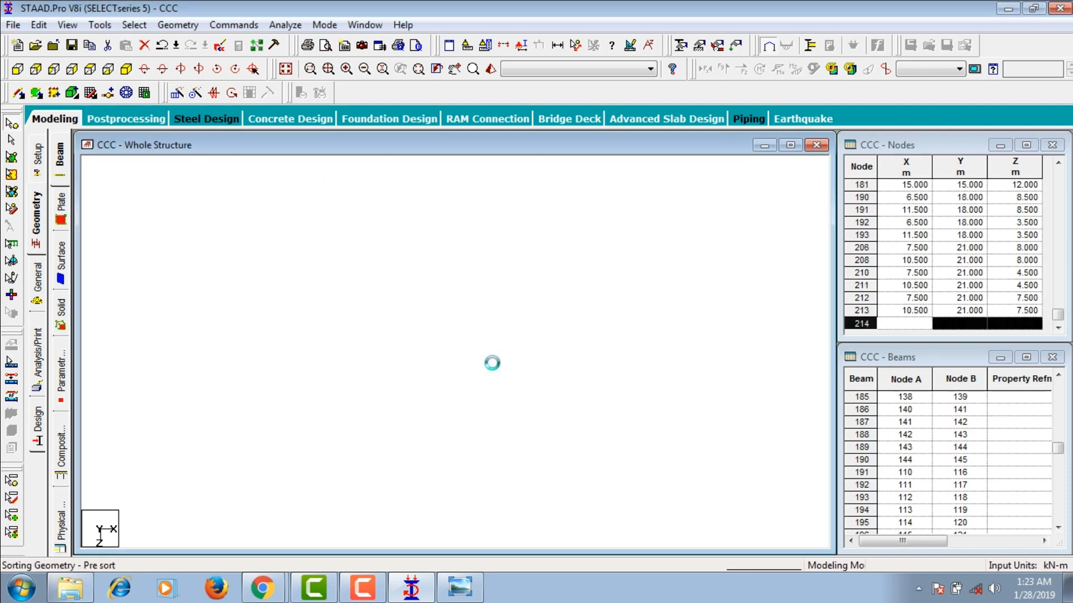
pyautogui.press('Delete')
pyautogui.press('Return')
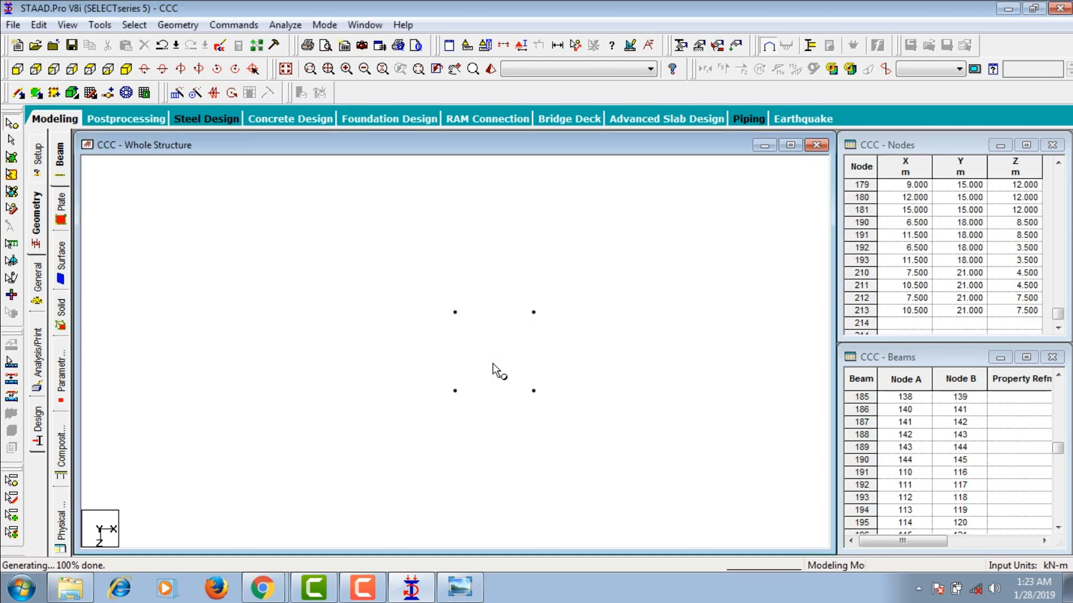
# Copy the four tower nodes at Y = 21 m upward along Y in 6 steps of 3 m with Translational Repeat.
pyautogui.moveTo(416, 282); pyautogui.dragTo(539, 434)
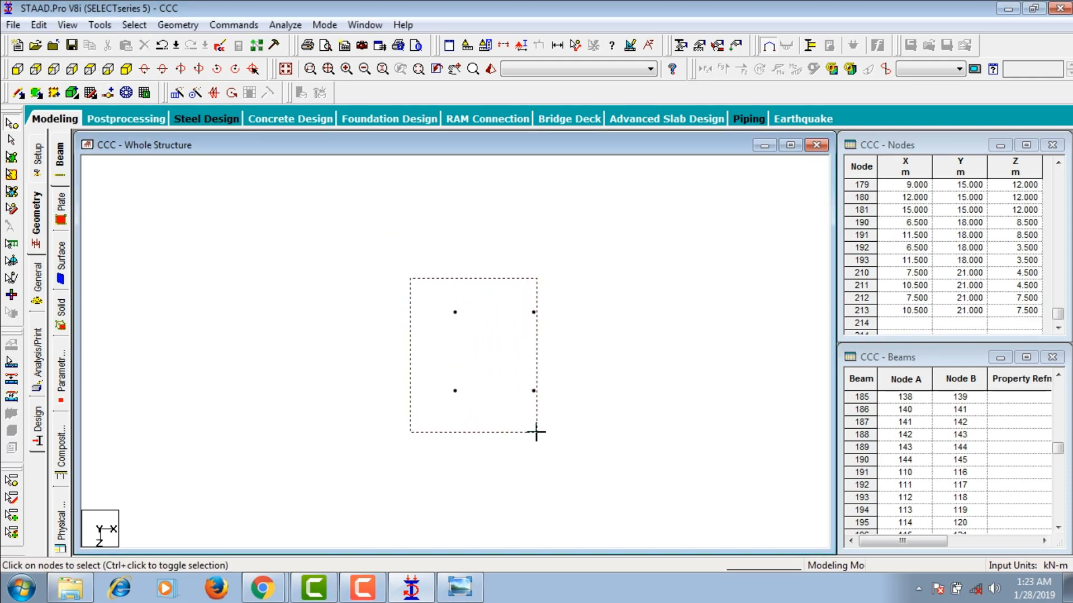
pyautogui.click(177, 93)
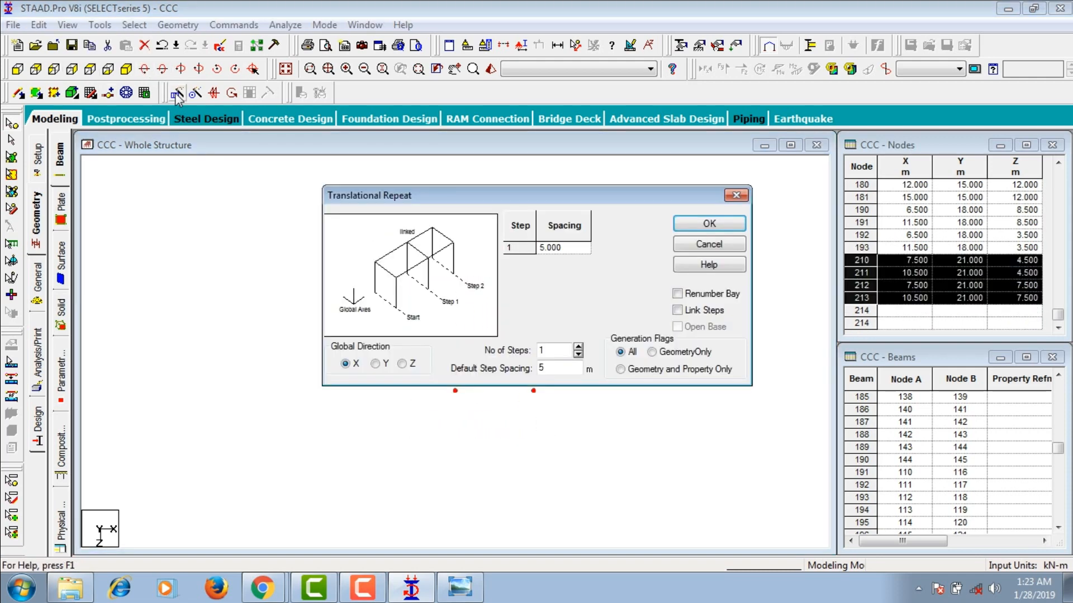
pyautogui.click(374, 364)
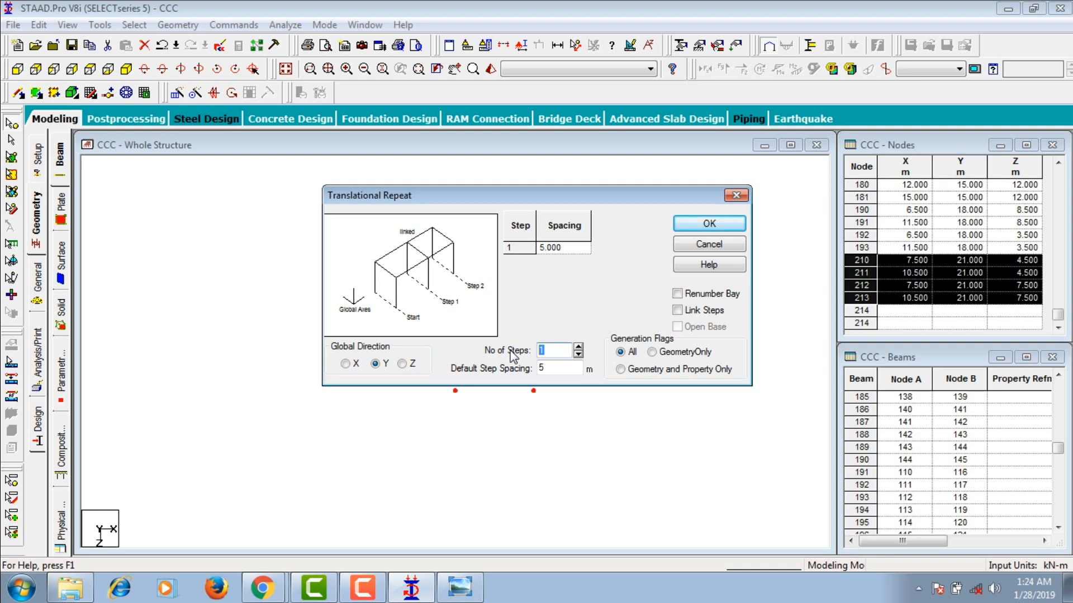
pyautogui.write('6')
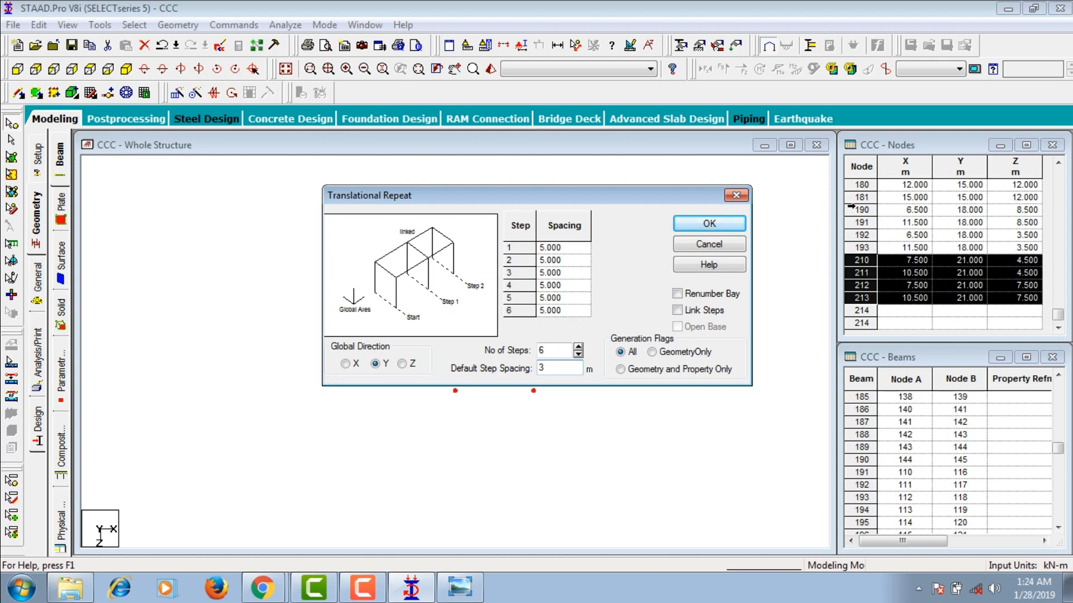
pyautogui.write('3')
pyautogui.click(709, 224)
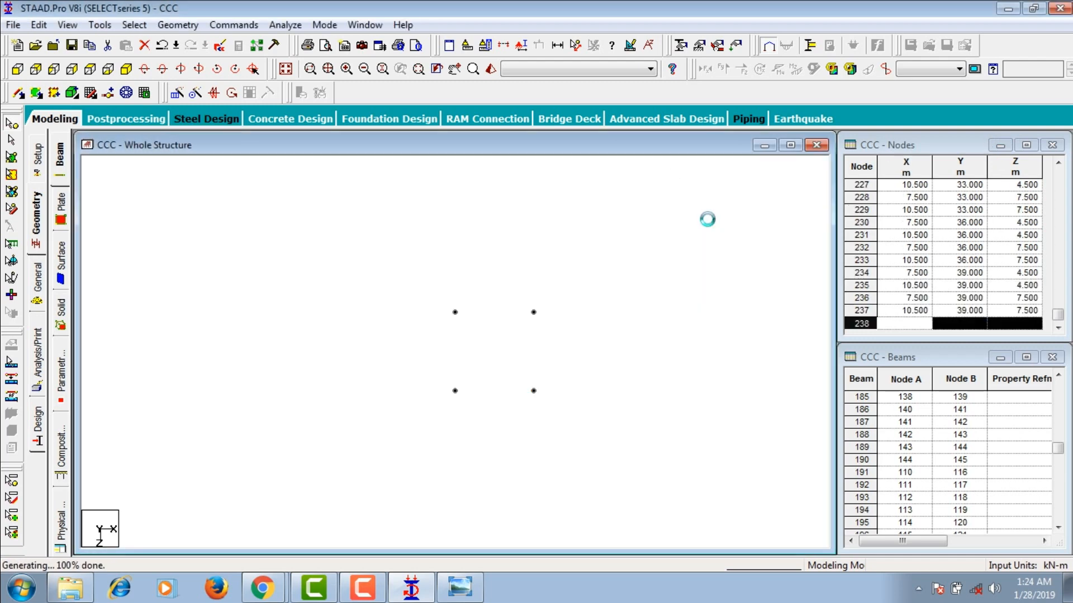
# Restore the whole structure in front view and isolate the 15 m roof level and the 18 m tower level with a Window / Rubber Band section.
pyautogui.click(287, 69)
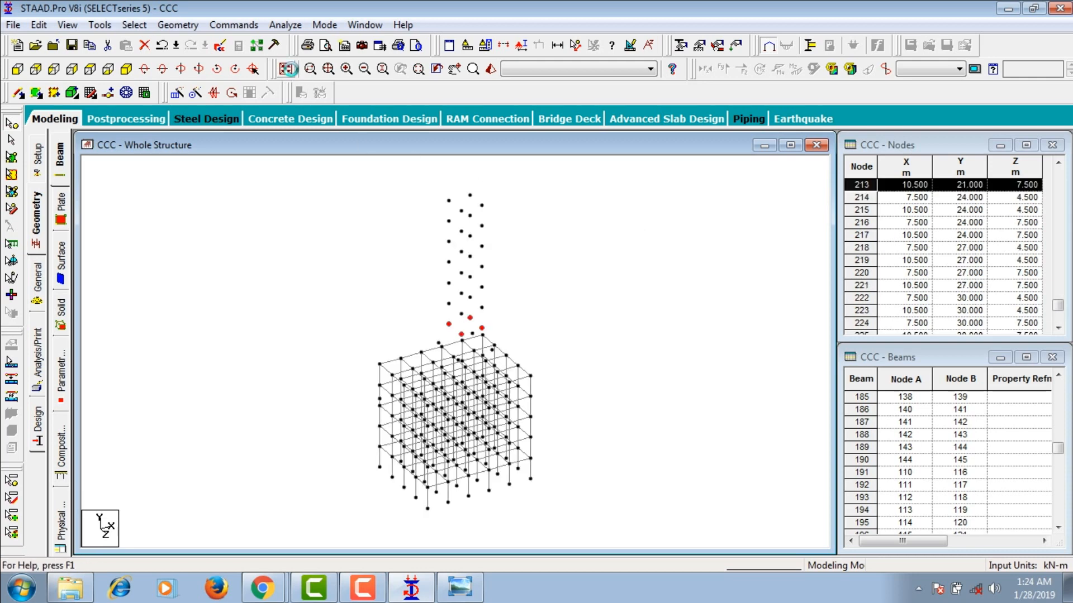
pyautogui.click(585, 278)
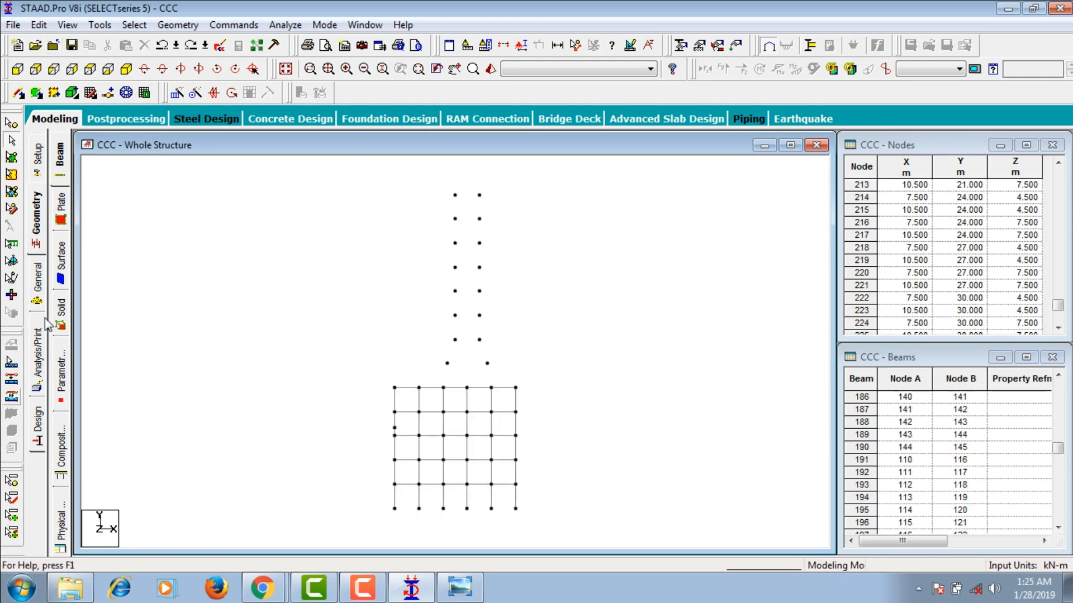
pyautogui.click(519, 44)
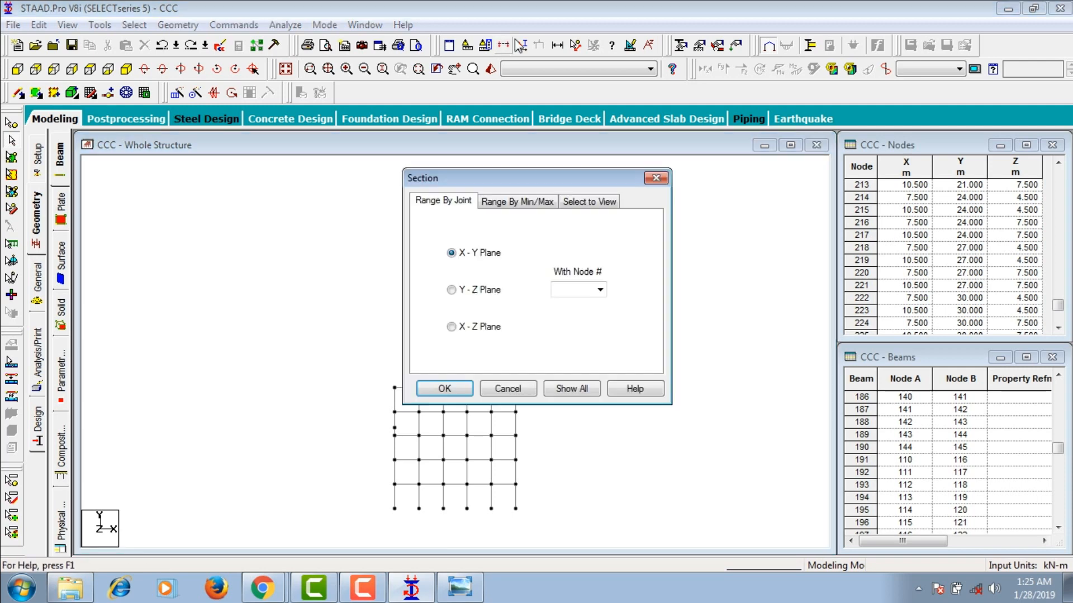
pyautogui.click(617, 204)
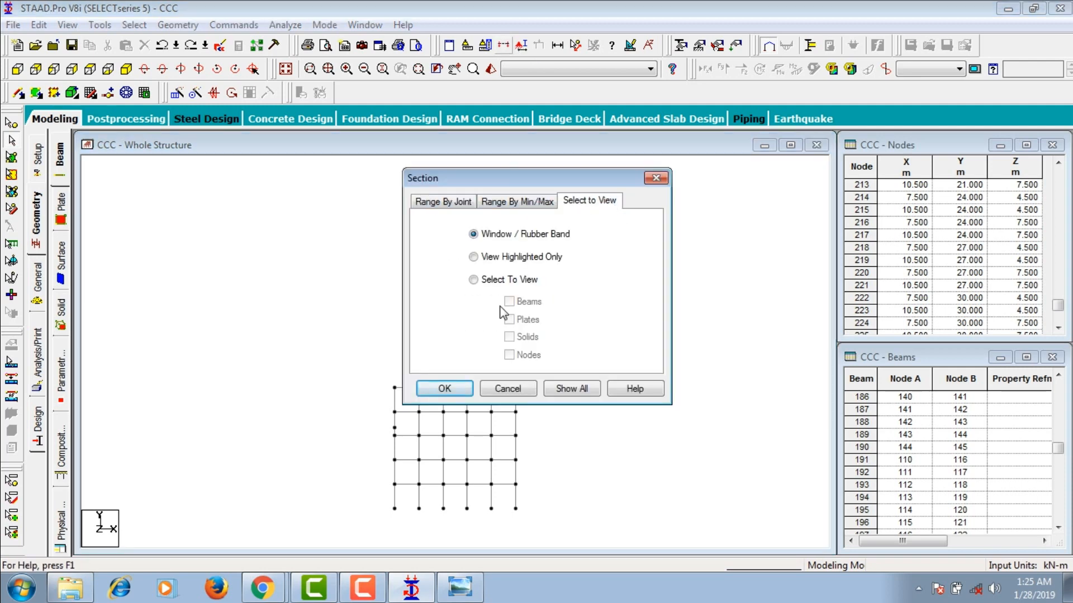
pyautogui.click(444, 388)
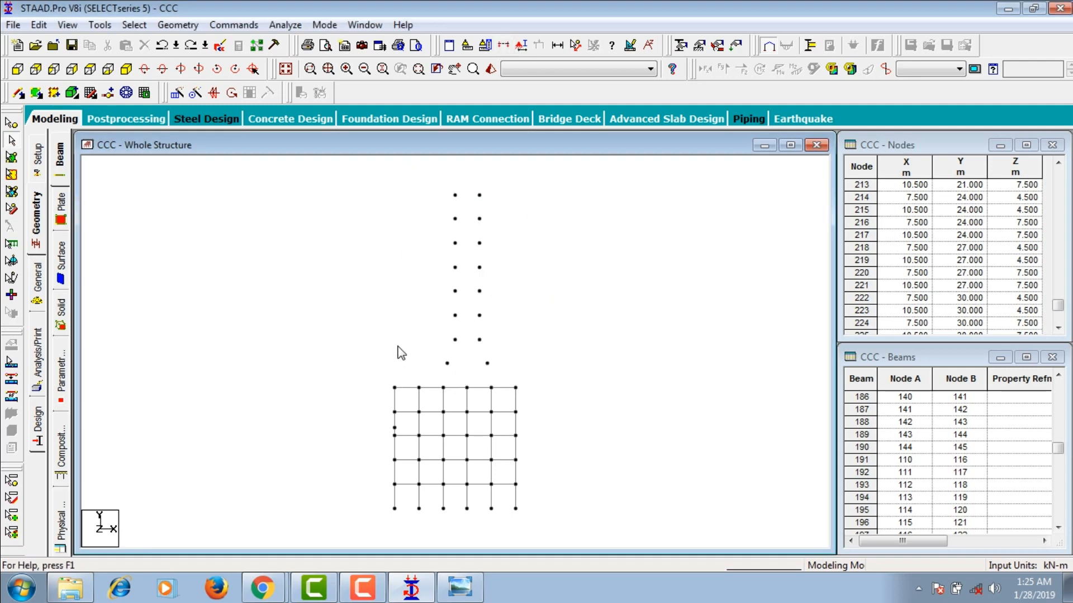
pyautogui.moveTo(395, 344); pyautogui.dragTo(535, 398)
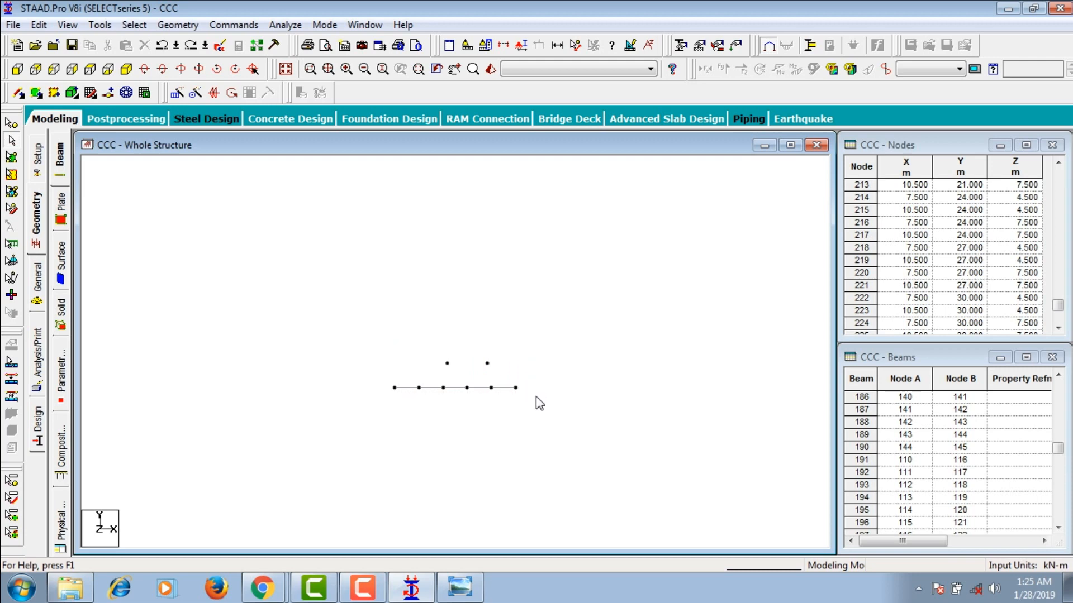
# Add inclined beams connecting two of the 18 m tower nodes to the roof grid nodes at their base.
pyautogui.click(126, 69)
pyautogui.scroll(3, 564, 407)
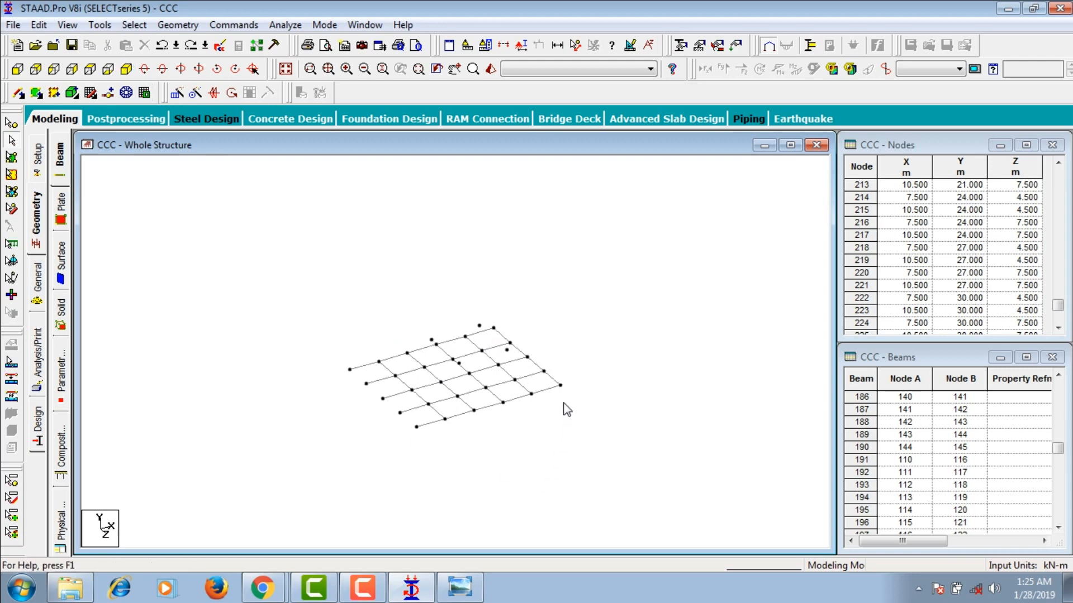
pyautogui.scroll(5, 439, 350)
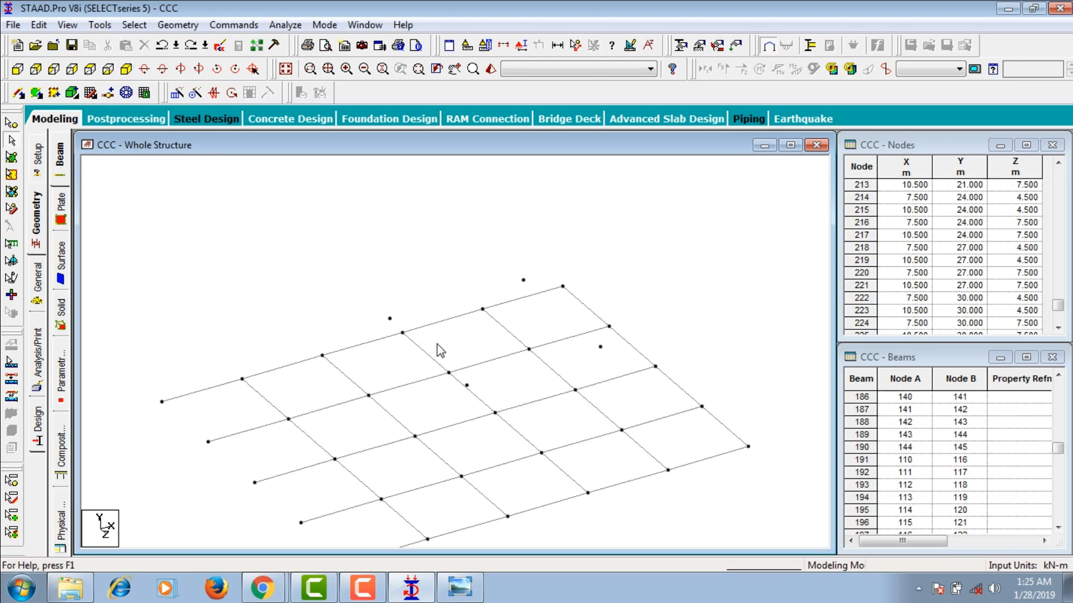
pyautogui.press('Left')
pyautogui.press('Left')
pyautogui.press('Left')
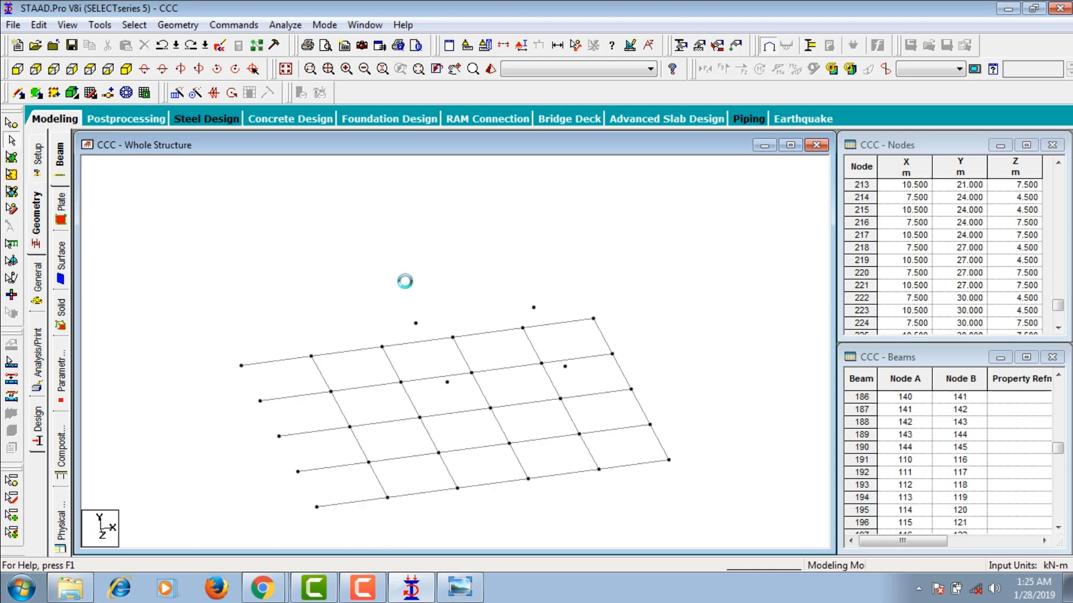
pyautogui.press('Left')
pyautogui.press('Left')
pyautogui.press('Left')
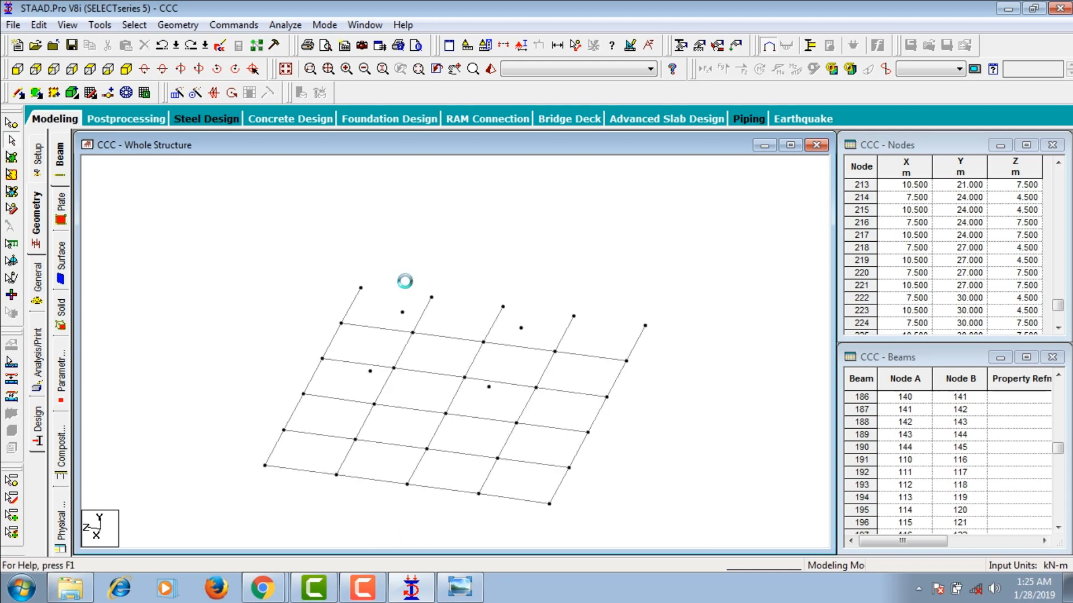
pyautogui.click(19, 94)
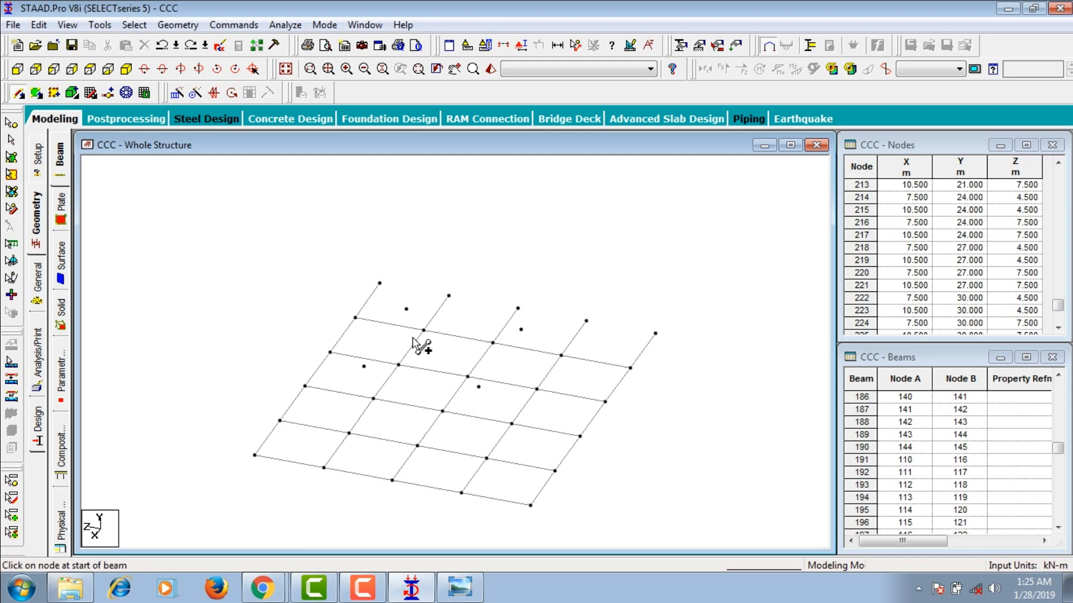
pyautogui.moveTo(363, 367); pyautogui.dragTo(349, 433)
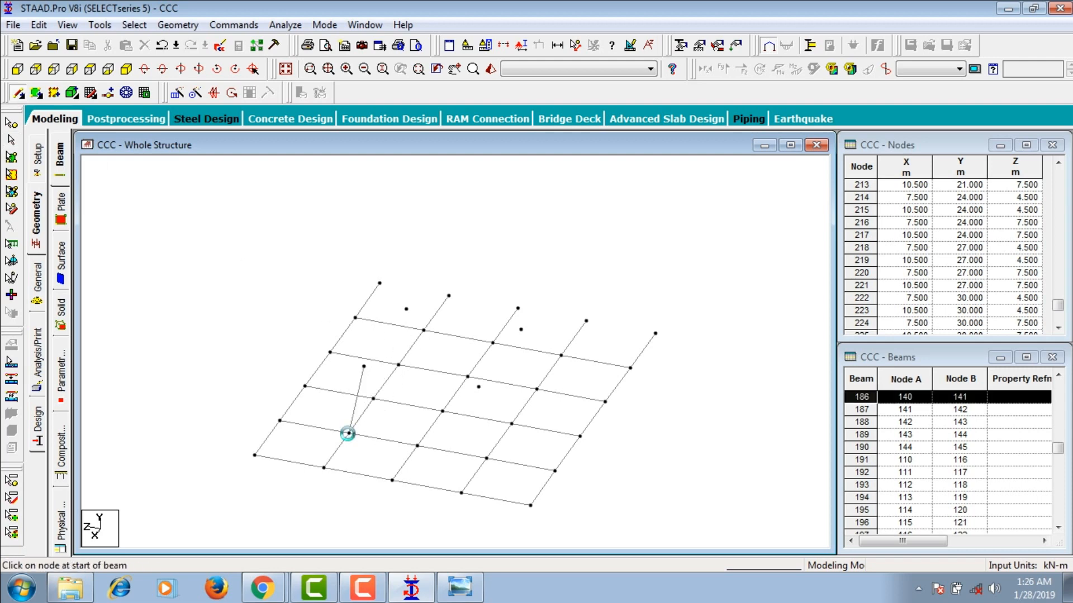
pyautogui.press('Left')
pyautogui.moveTo(471, 388); pyautogui.dragTo(474, 458)
# Add inclined beams from the two remaining 18 m tower nodes down to the matching roof grid nodes.
pyautogui.press('Left')
pyautogui.press('Left')
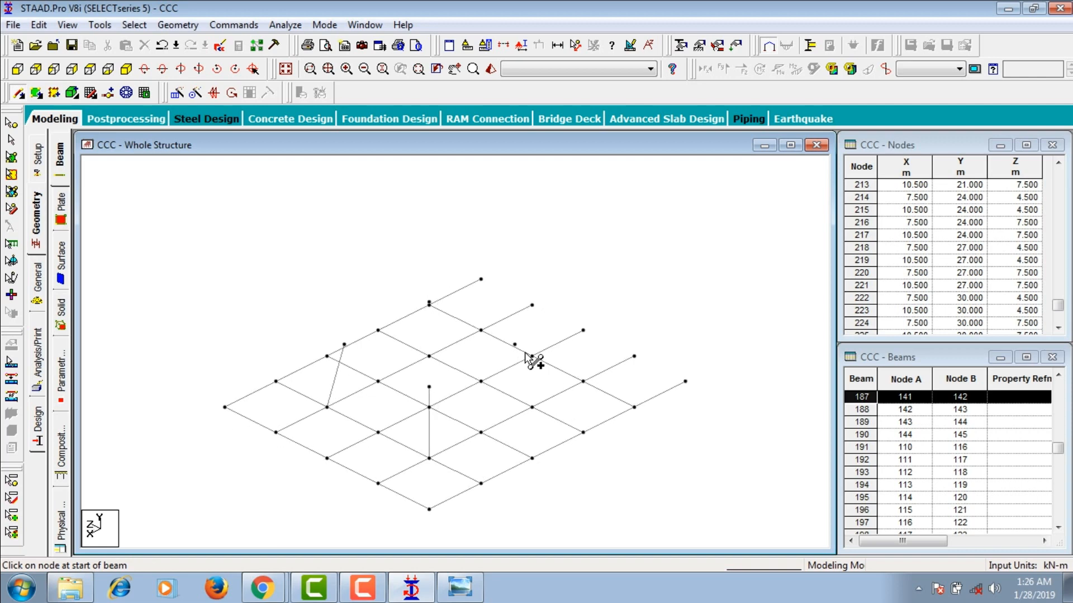
pyautogui.press('Left')
pyautogui.press('Left')
pyautogui.press('Left')
pyautogui.press('Left')
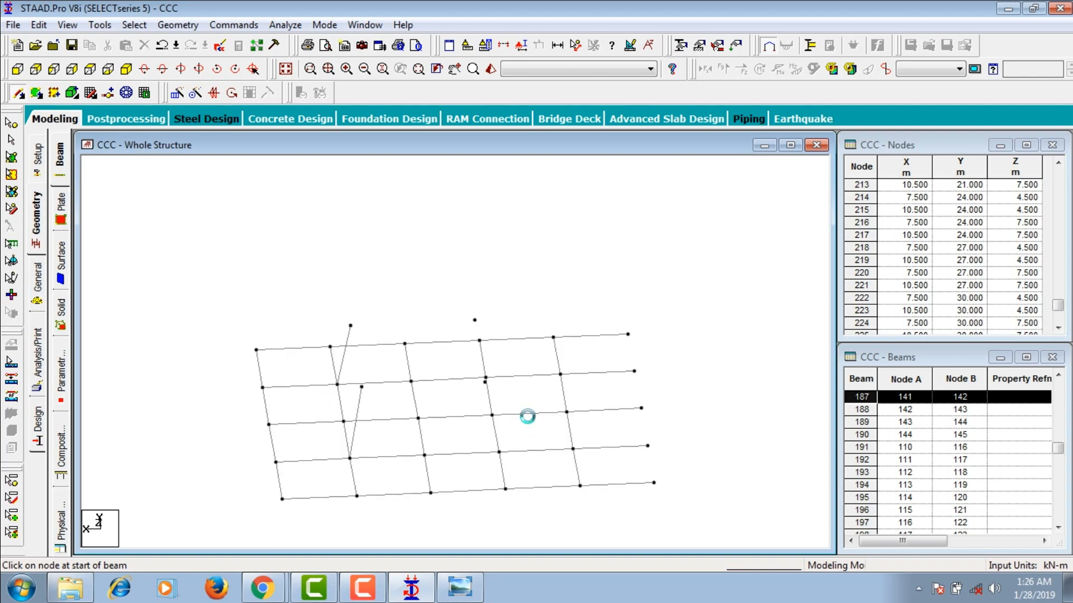
pyautogui.press('Left')
pyautogui.press('Left')
pyautogui.press('Left')
pyautogui.press('Left')
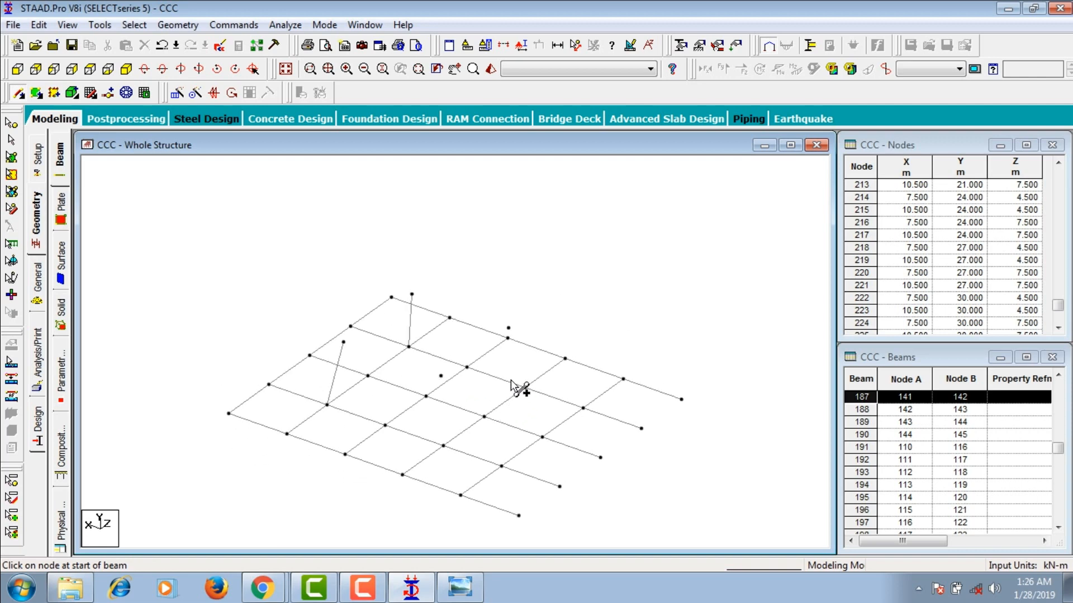
pyautogui.moveTo(508, 330)
pyautogui.mouseDown()
pyautogui.moveTo(546, 412)
pyautogui.moveTo(525, 388)
pyautogui.mouseUp()
pyautogui.moveTo(426, 397); pyautogui.dragTo(443, 445)
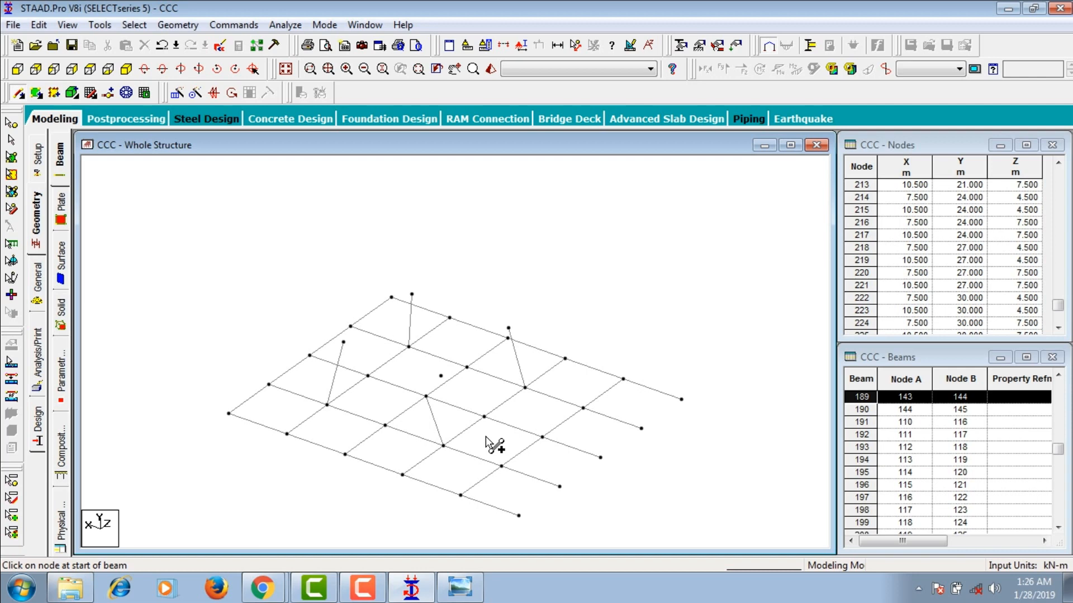
pyautogui.moveTo(441, 376); pyautogui.dragTo(443, 446)
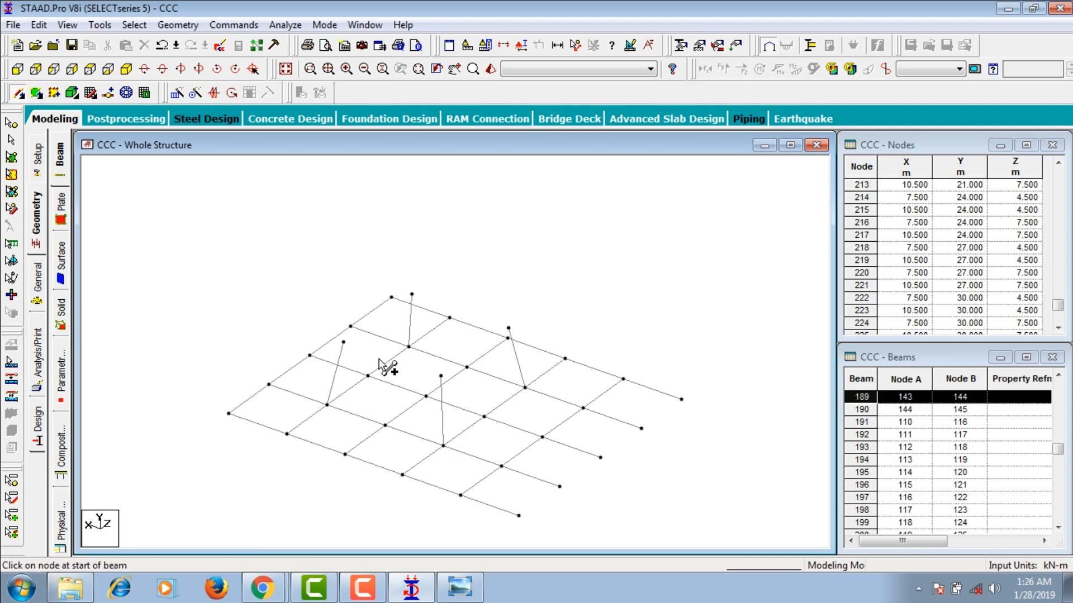
# Connect the four tower nodes at the 18 m level with beams forming a closed rectangle.
pyautogui.moveTo(343, 342); pyautogui.dragTo(441, 376)
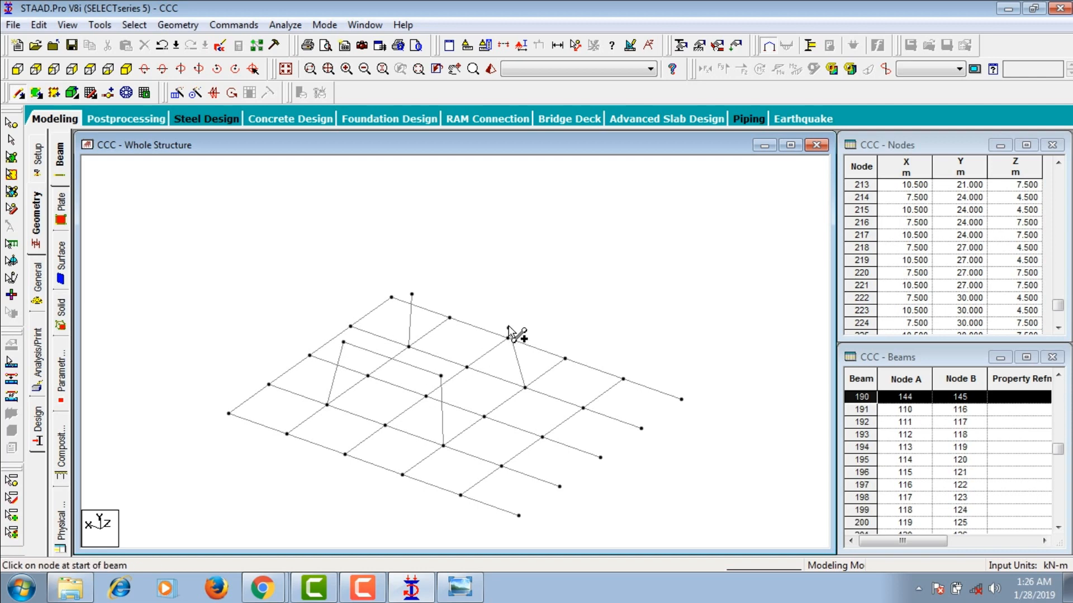
pyautogui.moveTo(510, 337); pyautogui.dragTo(441, 376)
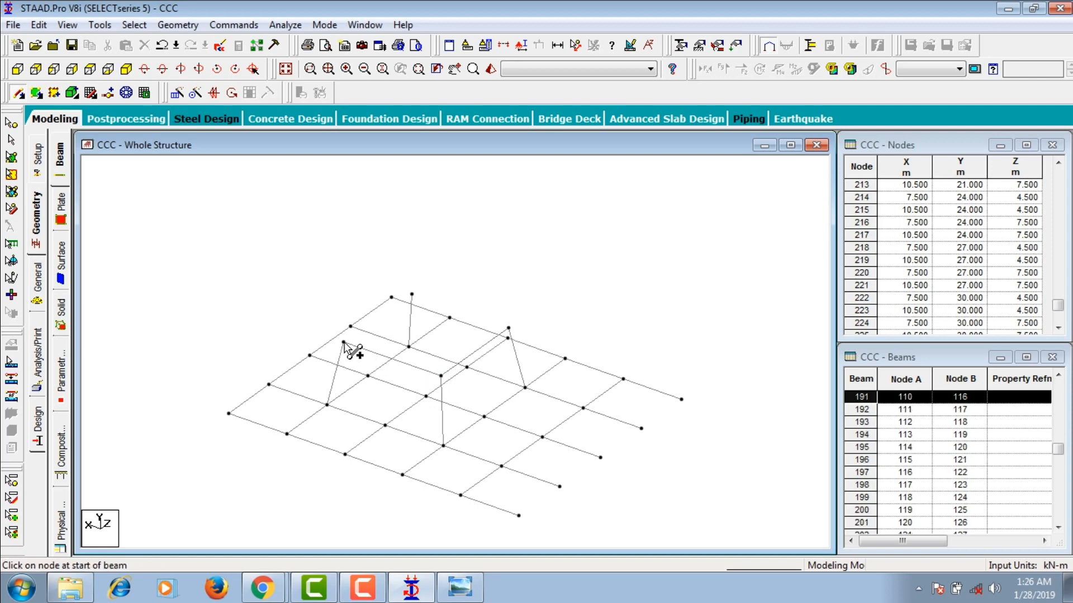
pyautogui.moveTo(343, 342); pyautogui.dragTo(412, 294)
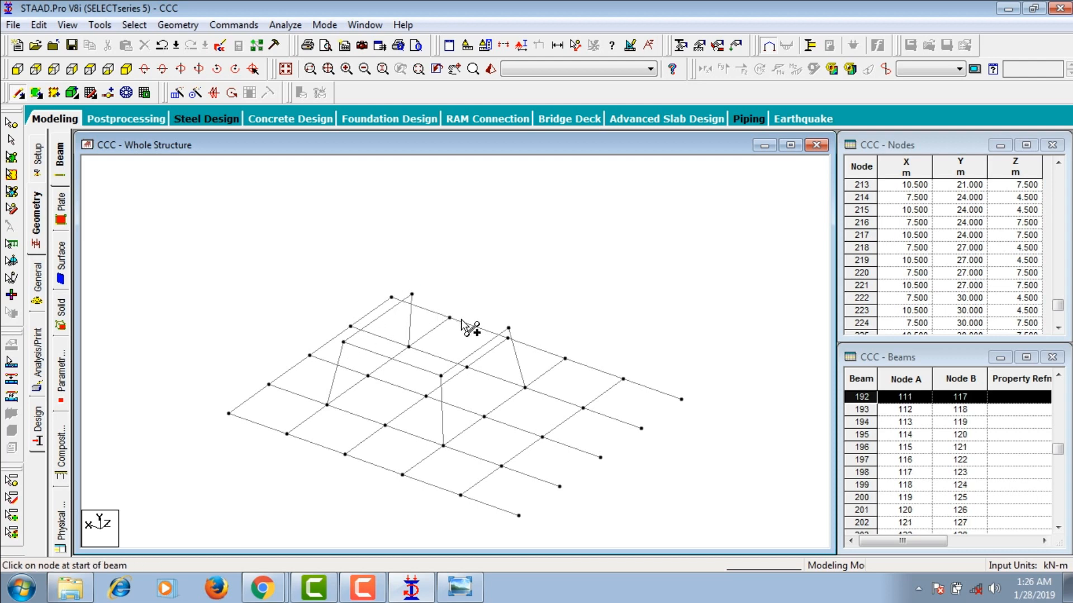
pyautogui.moveTo(508, 329); pyautogui.dragTo(412, 294)
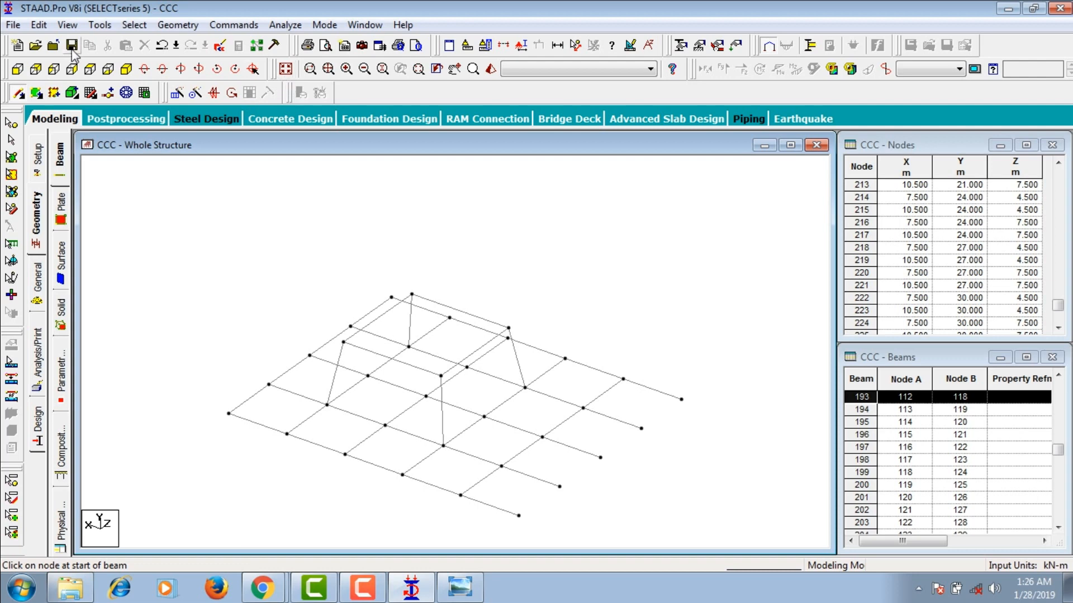
# Show the whole structure in isometric view and add inclined beams from two 21 m tower nodes to the 18 m nodes below them.
pyautogui.click(17, 69)
pyautogui.click(280, 68)
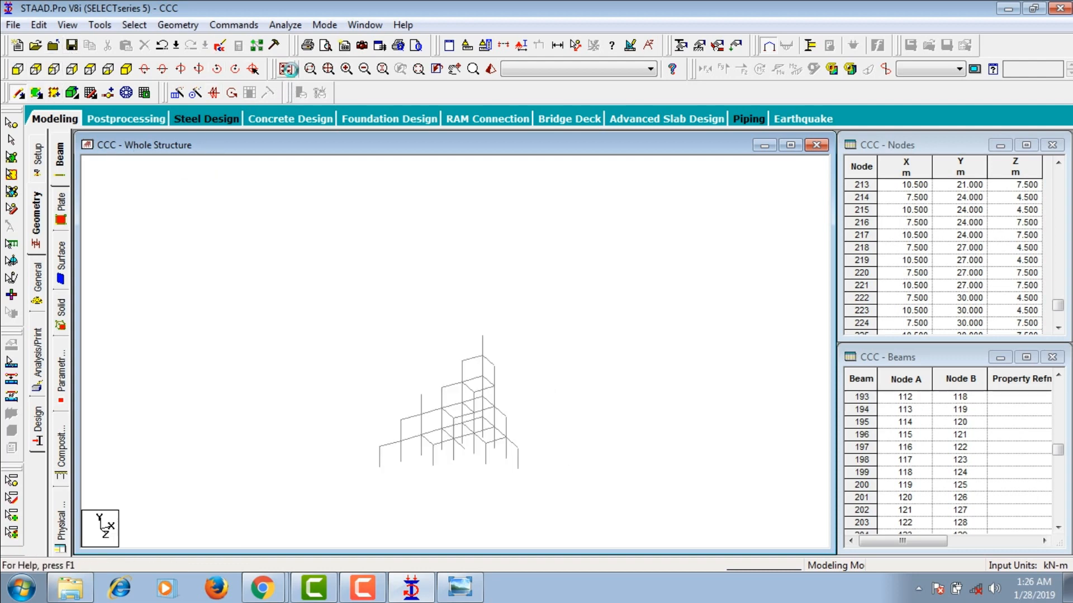
pyautogui.scroll(5, 474, 400)
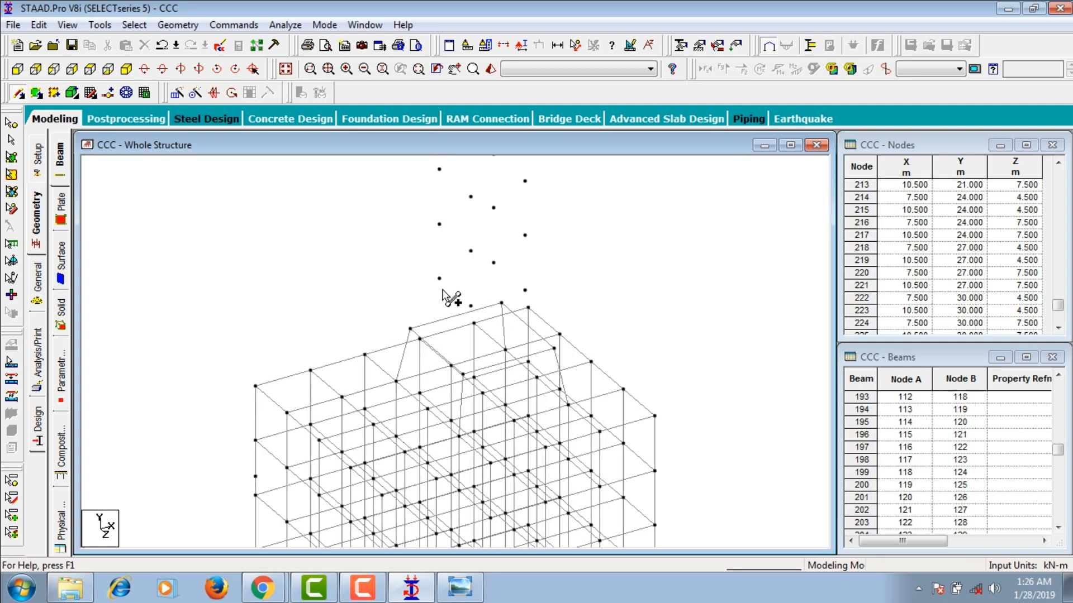
pyautogui.moveTo(439, 278); pyautogui.dragTo(410, 328)
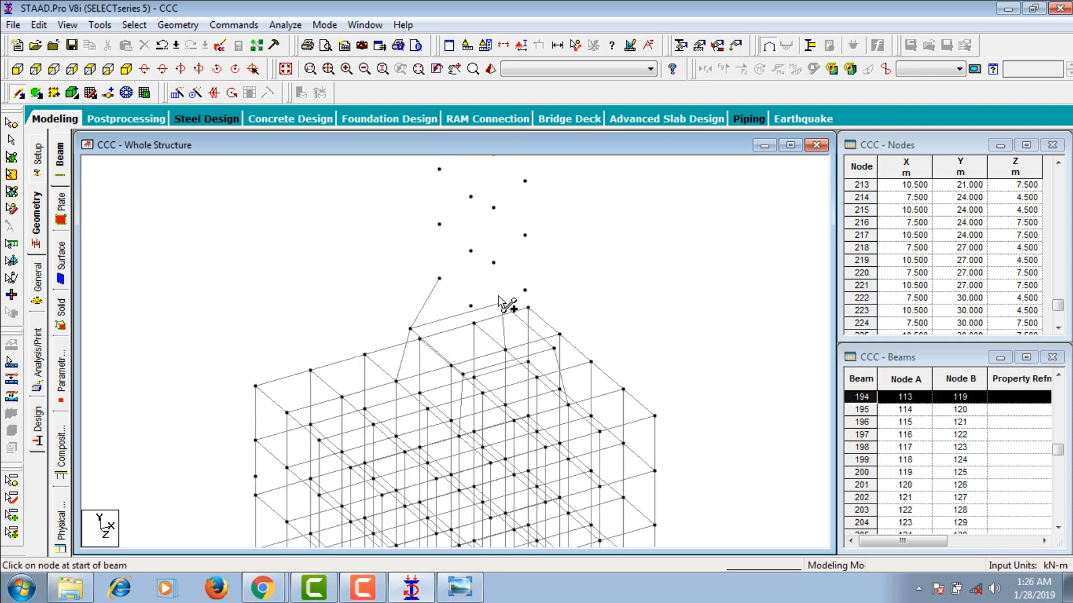
pyautogui.scroll(-1, 508, 268)
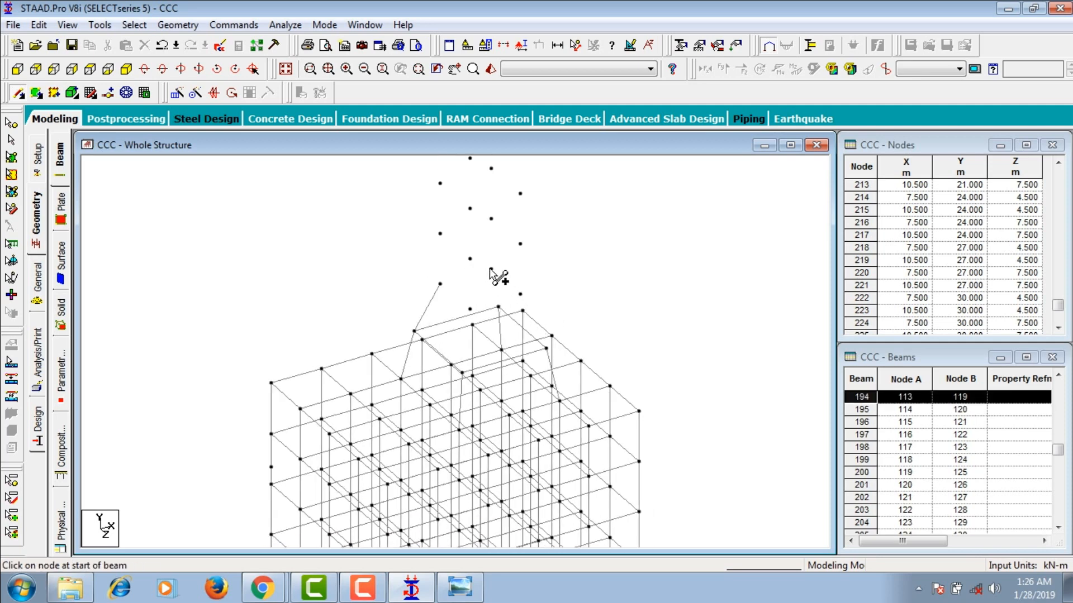
pyautogui.moveTo(492, 269); pyautogui.dragTo(497, 307)
# Add the two remaining inclined beams between the 21 m and 18 m tower levels on the opposite side.
pyautogui.press('Left')
pyautogui.press('Left')
pyautogui.press('Left')
pyautogui.press('Left')
pyautogui.press('Left')
pyautogui.press('Left')
pyautogui.press('Left')
pyautogui.press('Left')
pyautogui.press('Left')
pyautogui.press('Left')
pyautogui.press('Left')
pyautogui.press('Left')
pyautogui.press('Left')
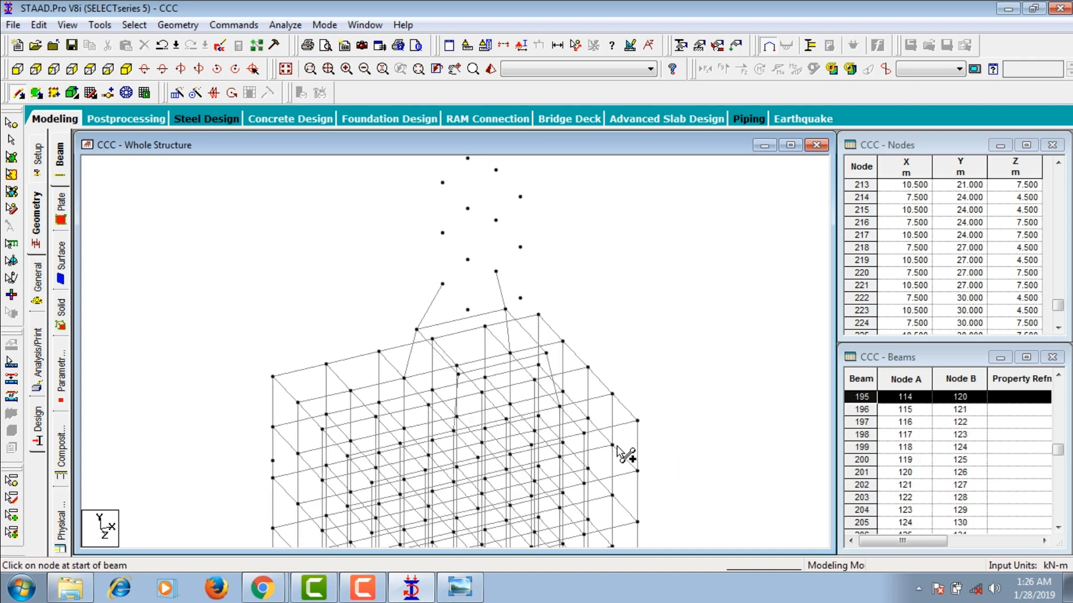
pyautogui.press('Left')
pyautogui.press('Left')
pyautogui.press('Left')
pyautogui.press('Left')
pyautogui.press('Left')
pyautogui.press('Left')
pyautogui.press('Left')
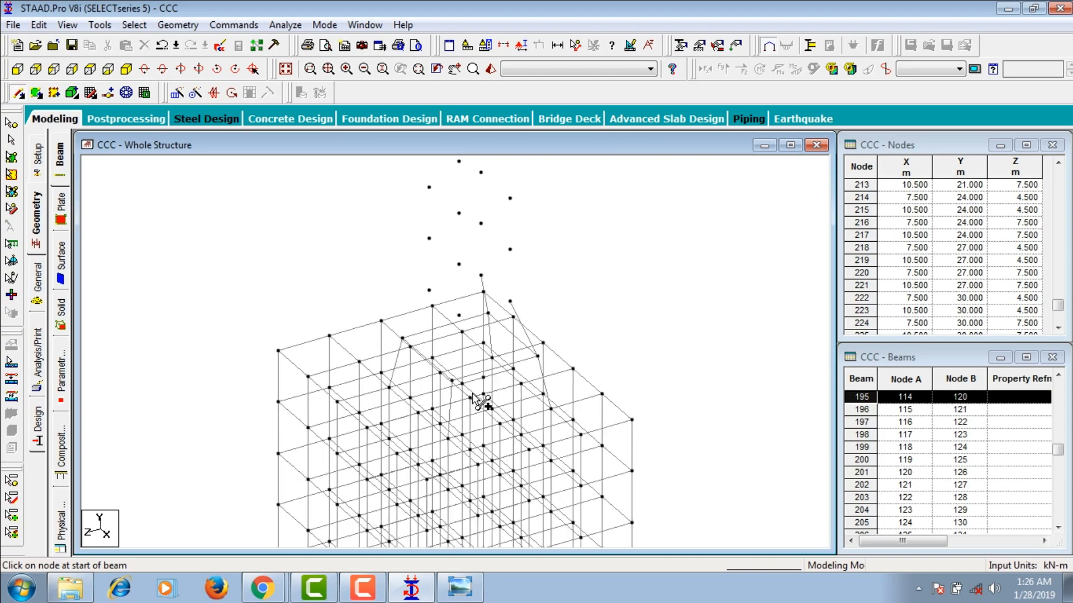
pyautogui.press('Left')
pyautogui.press('Left')
pyautogui.press('Left')
pyautogui.press('Left')
pyautogui.press('Left')
pyautogui.press('Left')
pyautogui.press('Left')
pyautogui.press('Left')
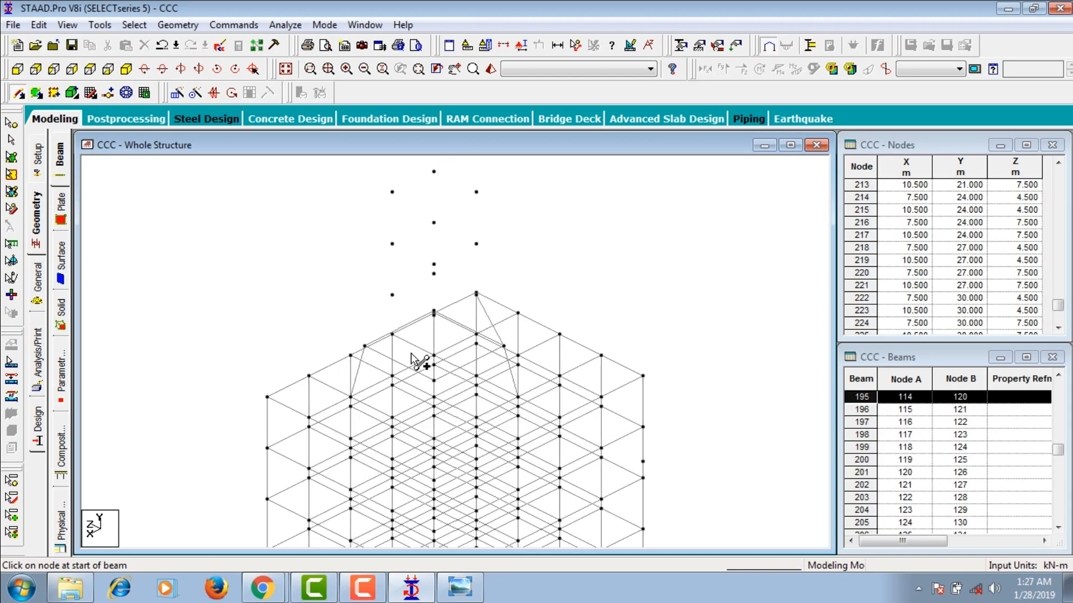
pyautogui.moveTo(388, 289); pyautogui.dragTo(362, 336)
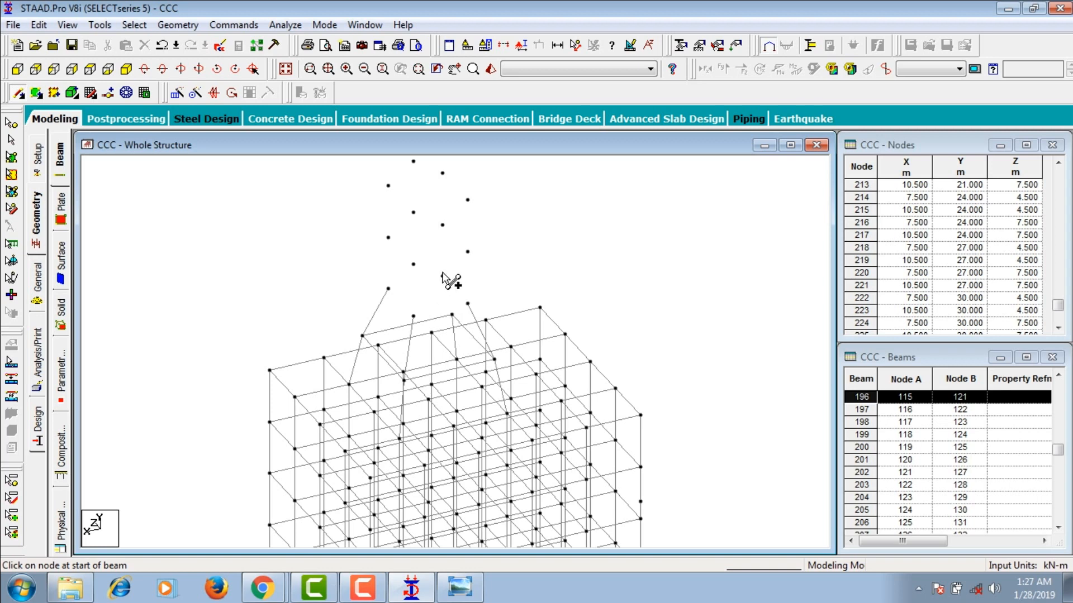
pyautogui.moveTo(442, 276)
pyautogui.mouseDown()
pyautogui.moveTo(472, 313)
pyautogui.moveTo(452, 315)
pyautogui.mouseUp()
# Connect the four tower nodes at the 21 m level with beams forming a closed rectangle.
pyautogui.moveTo(388, 291)
pyautogui.mouseDown()
pyautogui.moveTo(450, 278)
pyautogui.moveTo(469, 302)
pyautogui.moveTo(428, 318)
pyautogui.moveTo(481, 310)
pyautogui.moveTo(468, 303)
pyautogui.mouseUp()
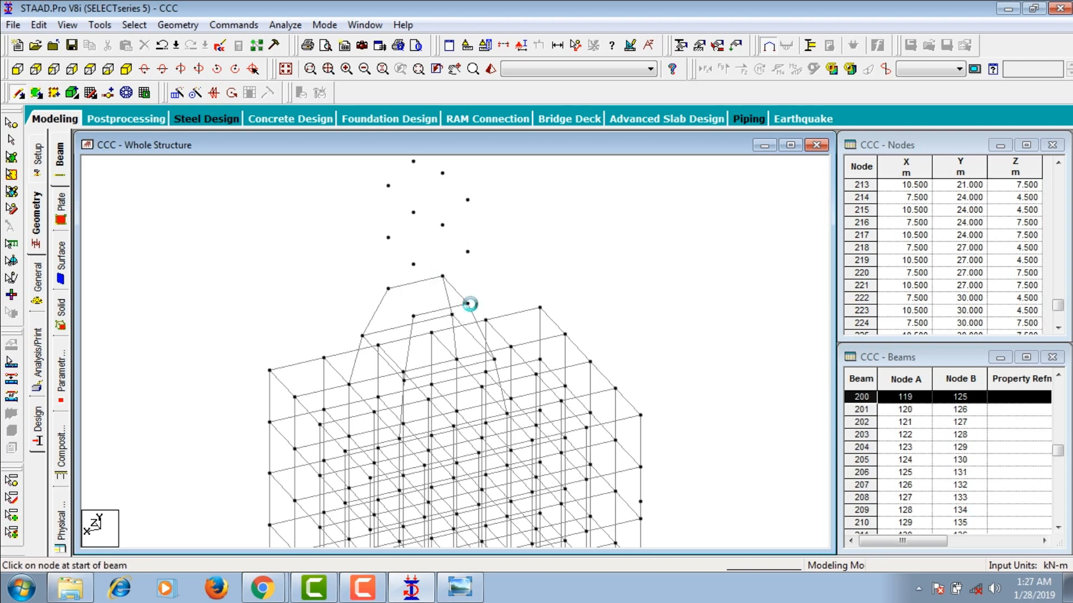
pyautogui.click(407, 311)
pyautogui.click(502, 329)
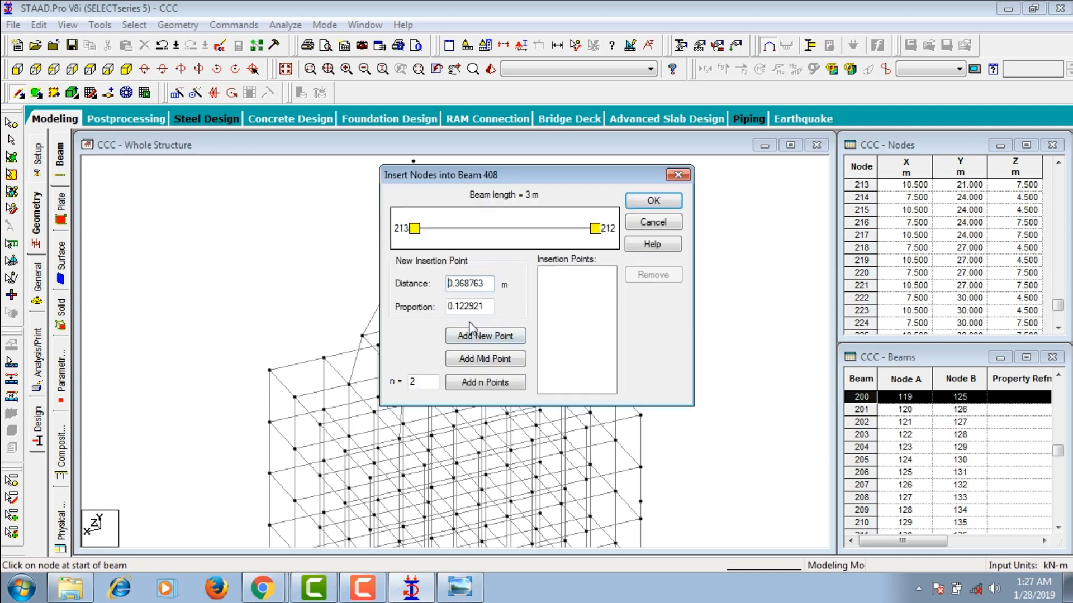
pyautogui.click(677, 175)
pyautogui.click(390, 288)
pyautogui.click(414, 315)
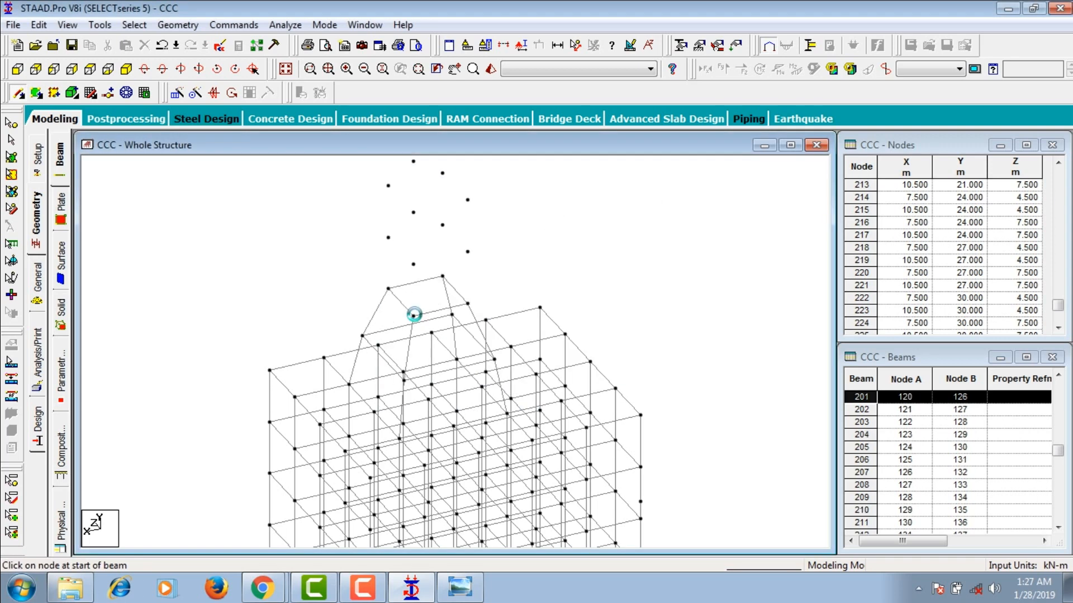
# In the front view, select all tower nodes from 21 m to 39 m and connect them with beams along the X axis.
pyautogui.click(19, 71)
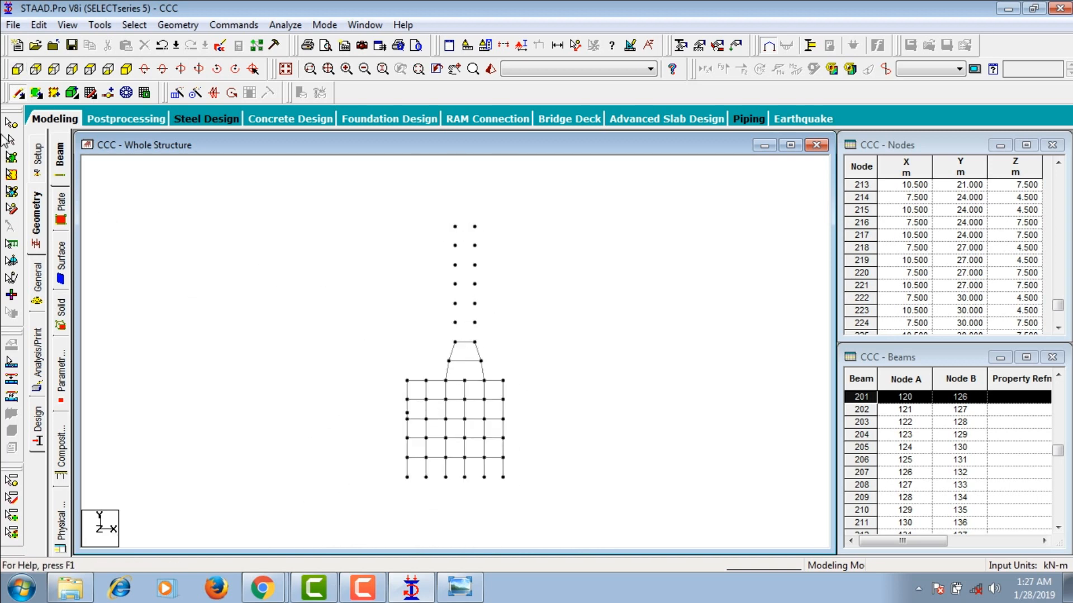
pyautogui.click(10, 124)
pyautogui.moveTo(438, 187); pyautogui.dragTo(519, 342)
pyautogui.click(177, 24)
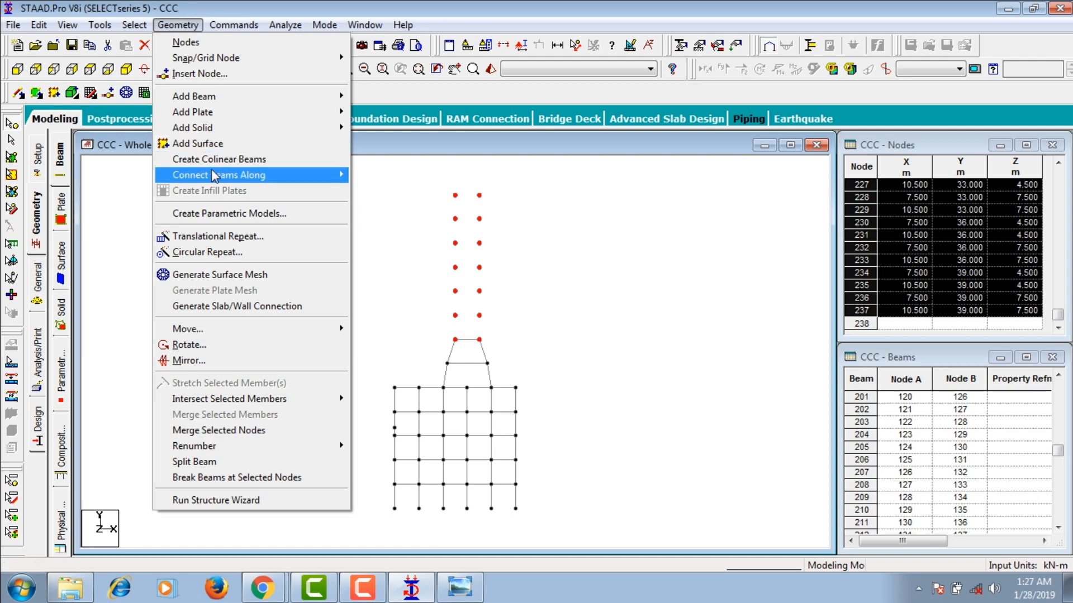
pyautogui.moveTo(215, 176)
pyautogui.click(373, 175)
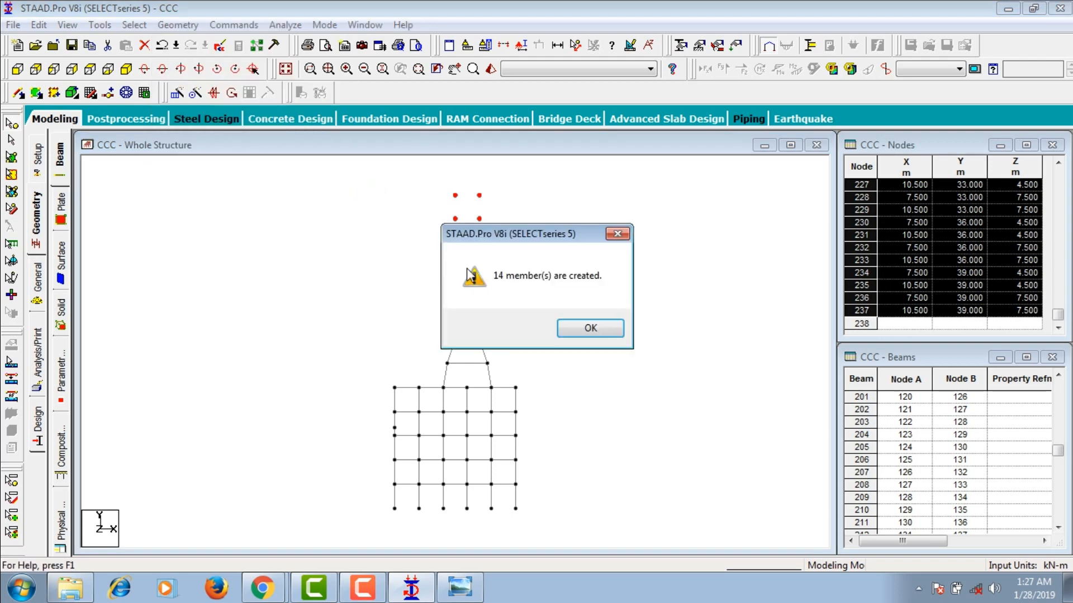
pyautogui.click(602, 331)
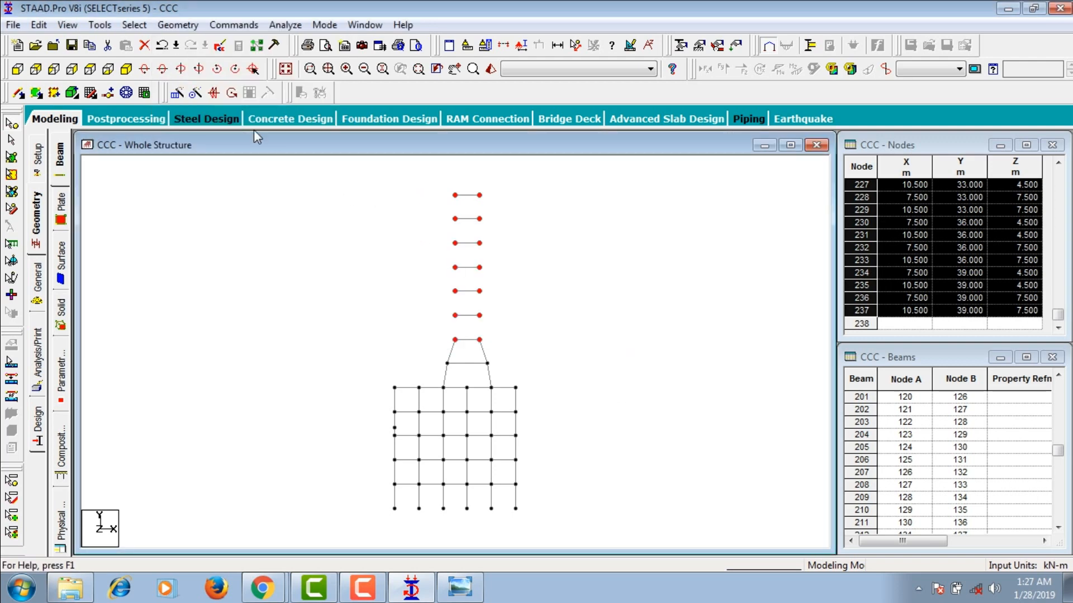
# Connect the selected tower nodes with beams along the Z axis.
pyautogui.click(178, 25)
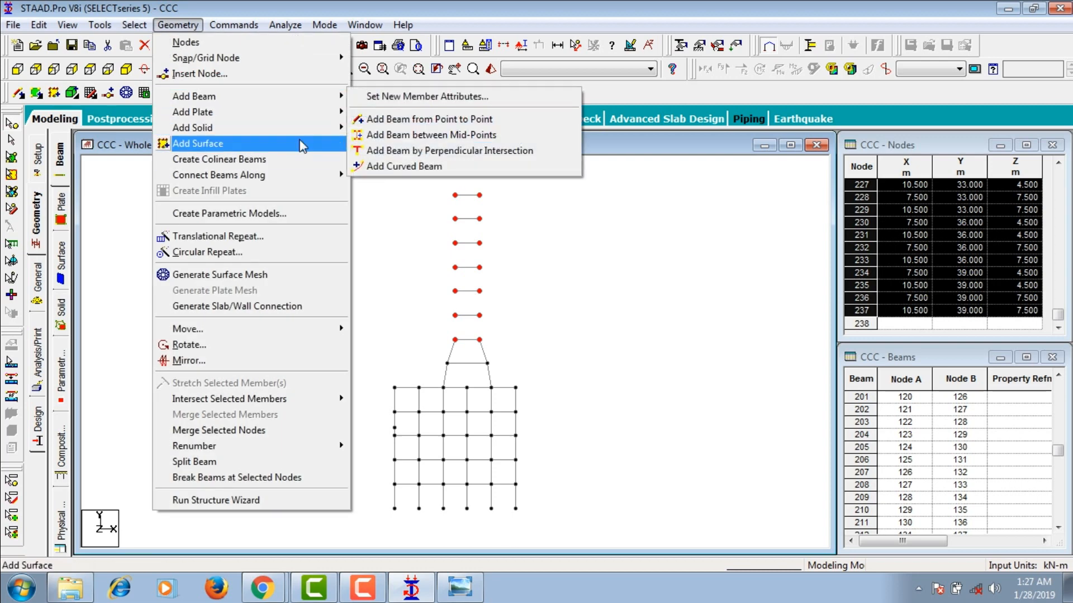
pyautogui.moveTo(272, 169)
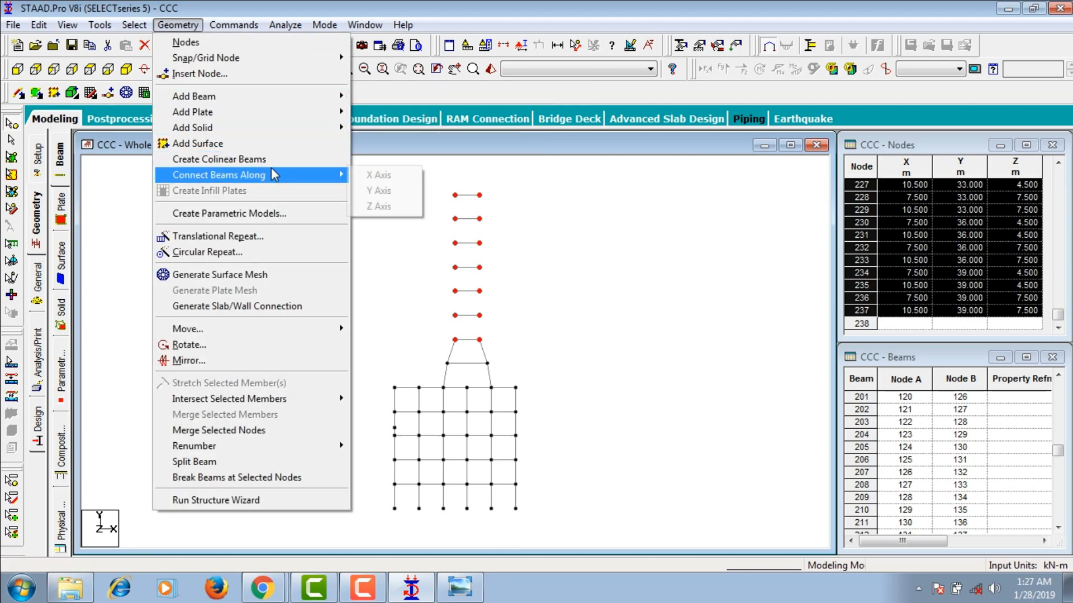
pyautogui.click(370, 207)
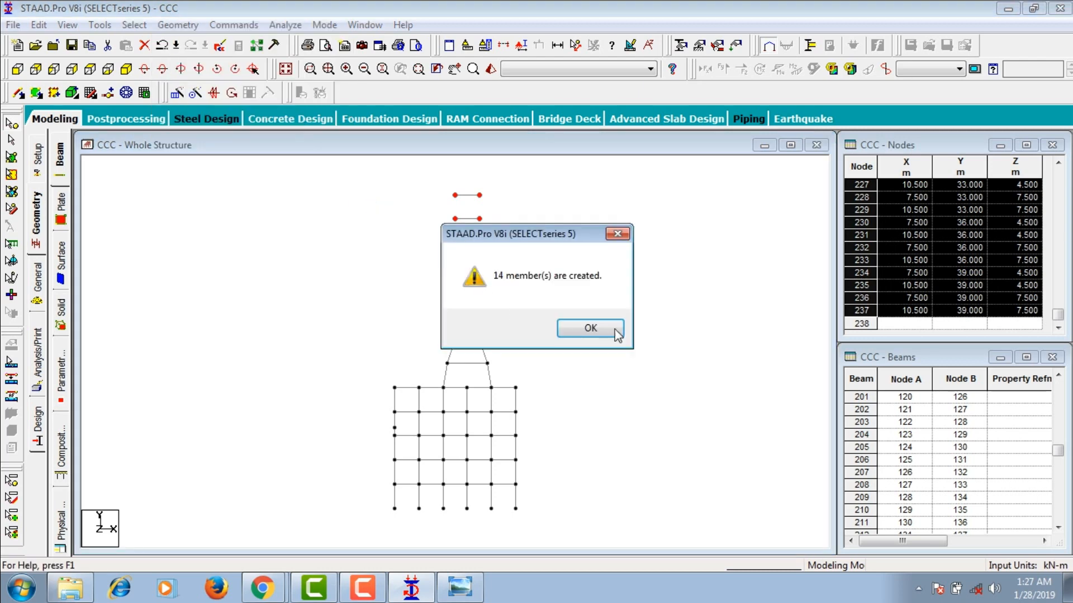
pyautogui.click(591, 330)
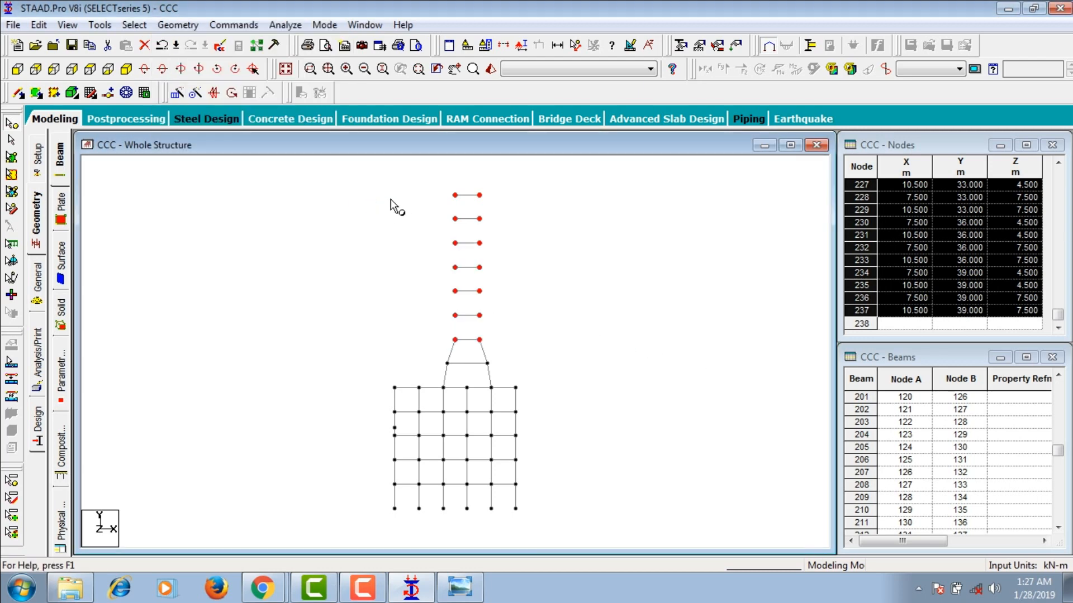
# Connect the selected tower nodes with columns along the Y axis and show the whole structure in isometric view.
pyautogui.click(185, 27)
pyautogui.moveTo(230, 178)
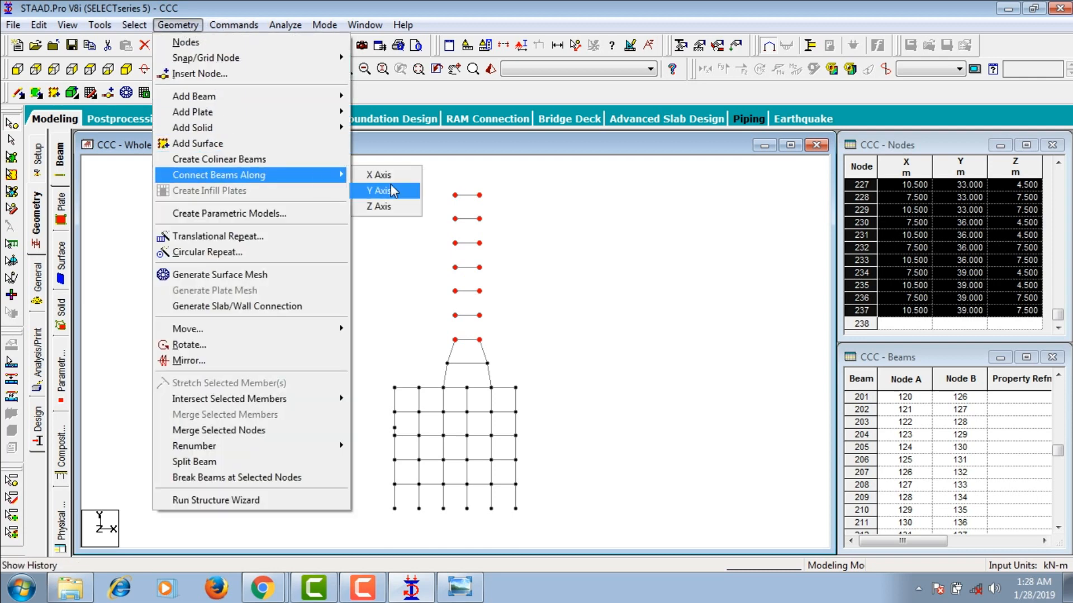
pyautogui.click(379, 190)
pyautogui.click(592, 330)
pyautogui.click(592, 344)
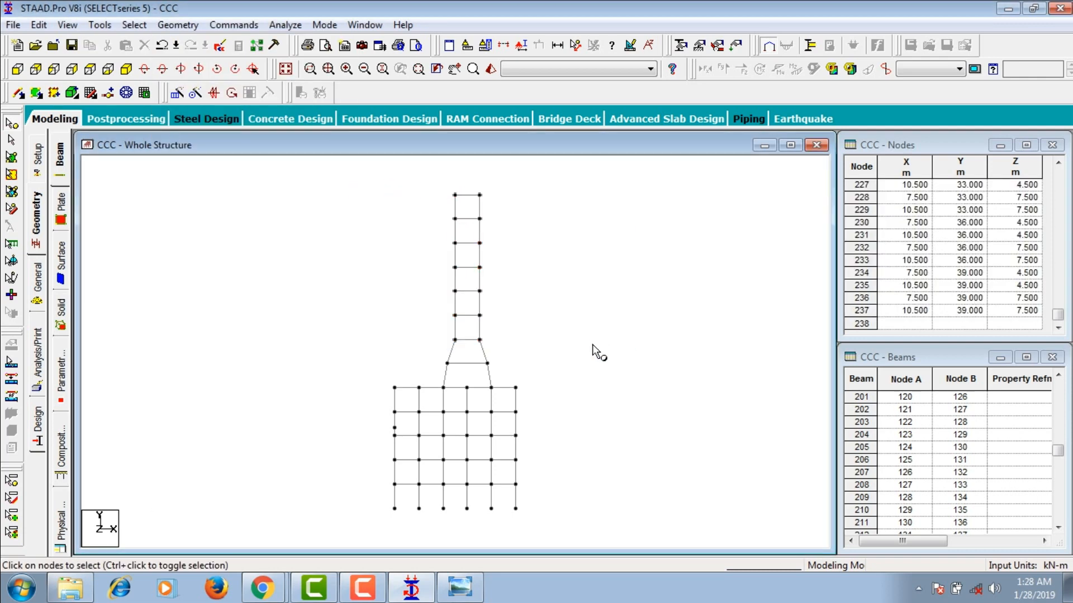
pyautogui.click(287, 68)
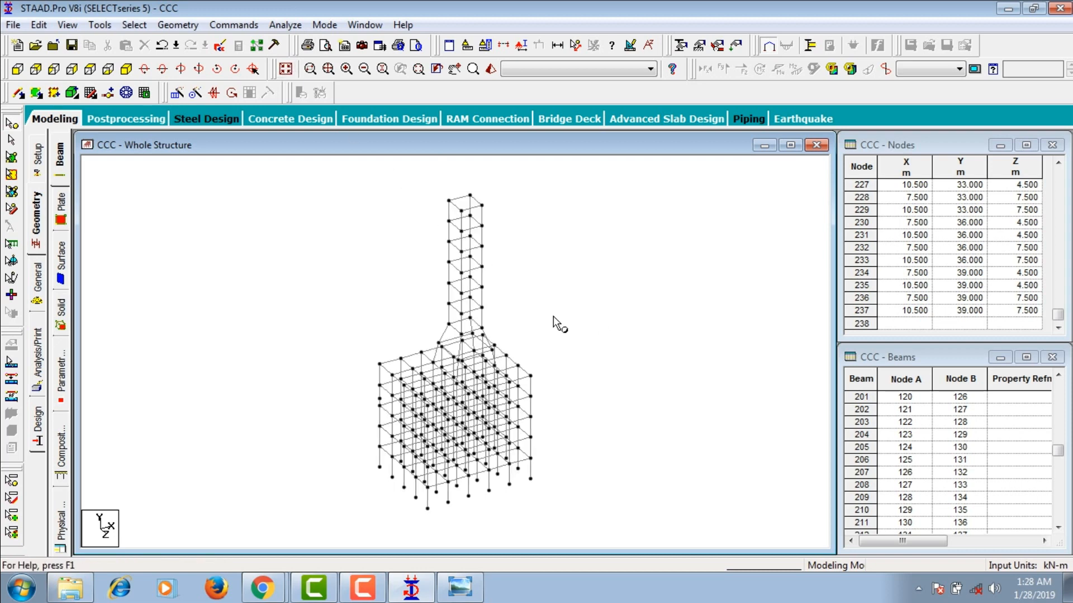
pyautogui.scroll(3, 483, 310)
pyautogui.scroll(-6, 486, 312)
pyautogui.scroll(3, 485, 312)
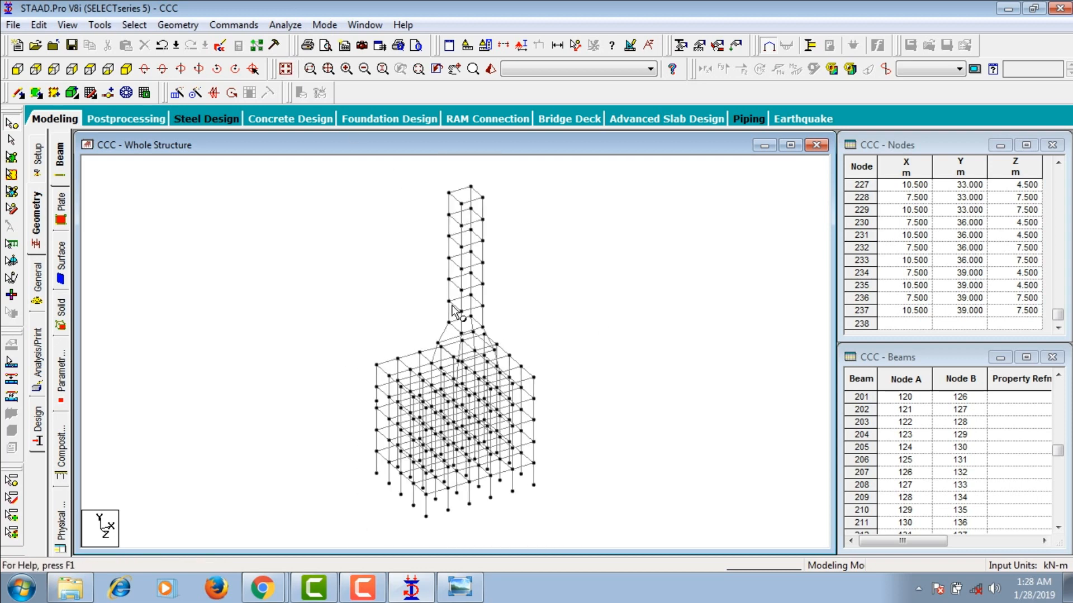
pyautogui.scroll(3, 469, 294)
pyautogui.scroll(-3, 540, 278)
# Define a rectangular concrete section property with YD 0.23 m and ZD 0.23 m.
pyautogui.click(41, 290)
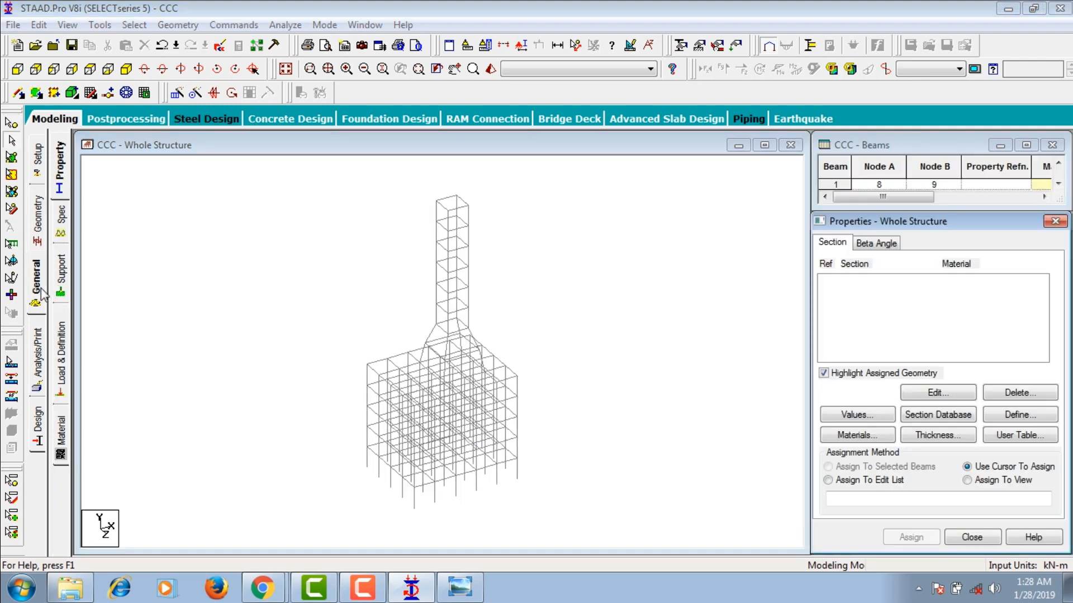
pyautogui.click(1012, 416)
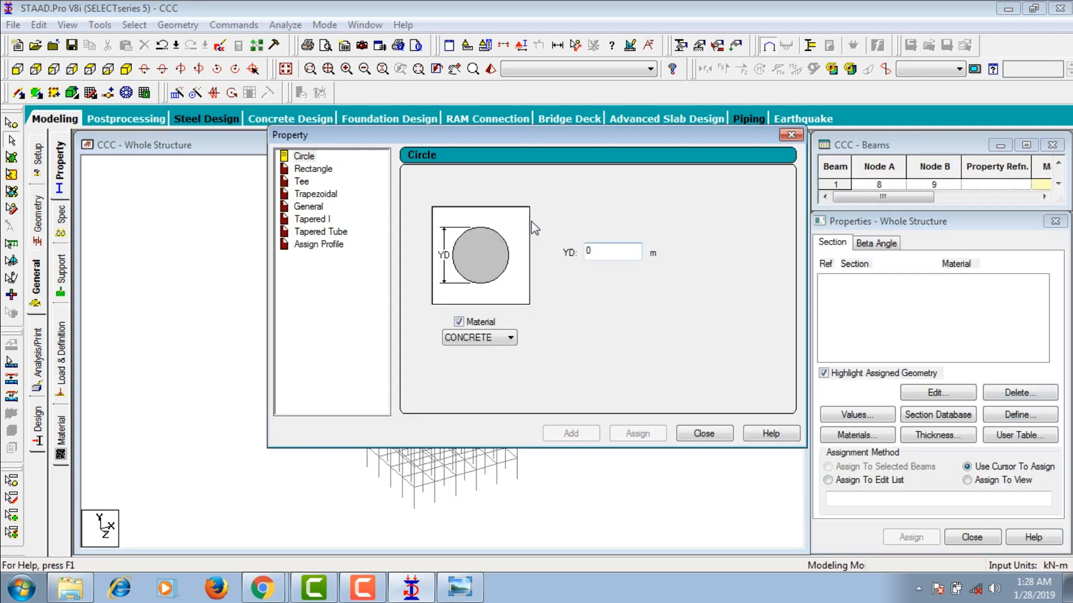
pyautogui.click(311, 169)
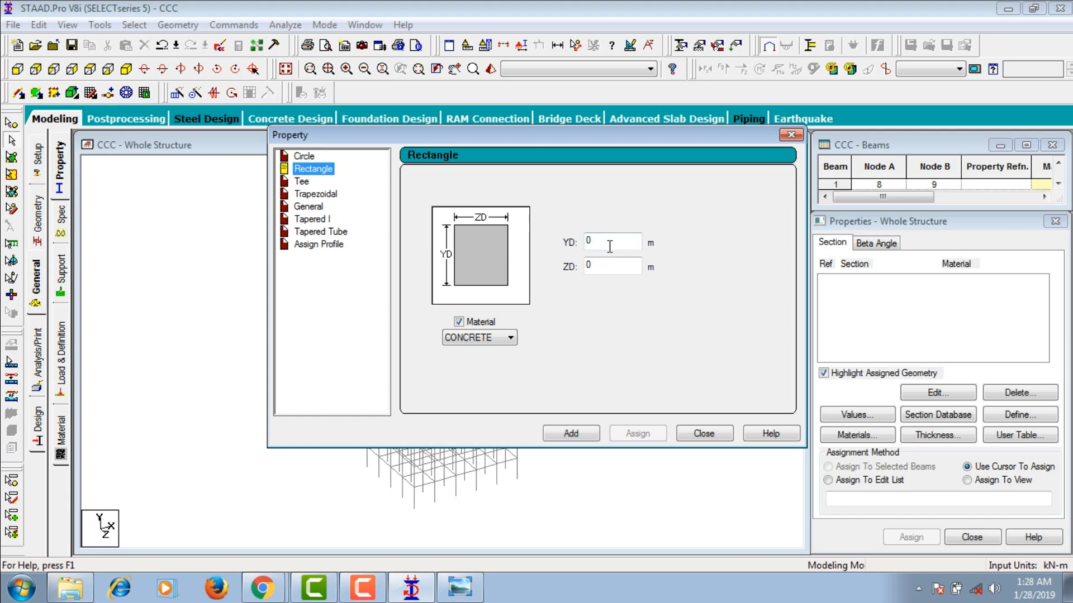
pyautogui.click(610, 246)
pyautogui.write('.23')
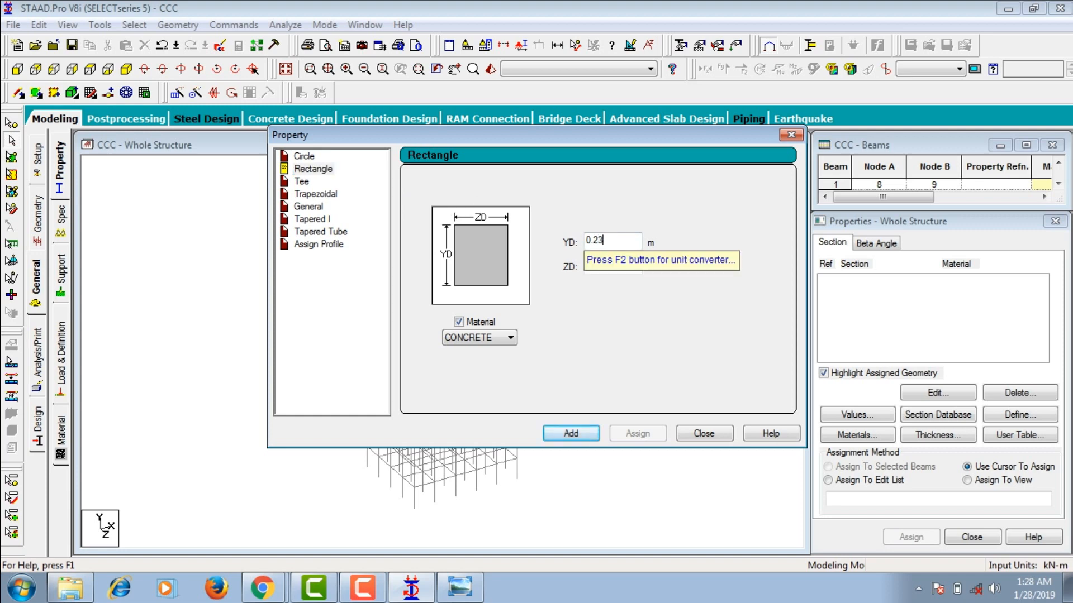
pyautogui.press('Tab')
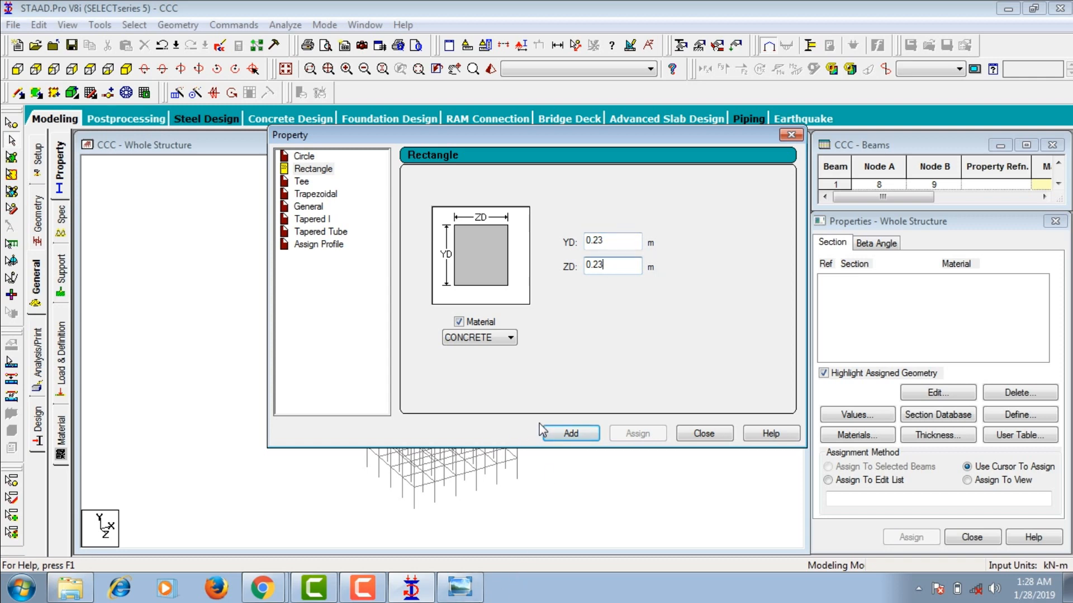
pyautogui.click(556, 433)
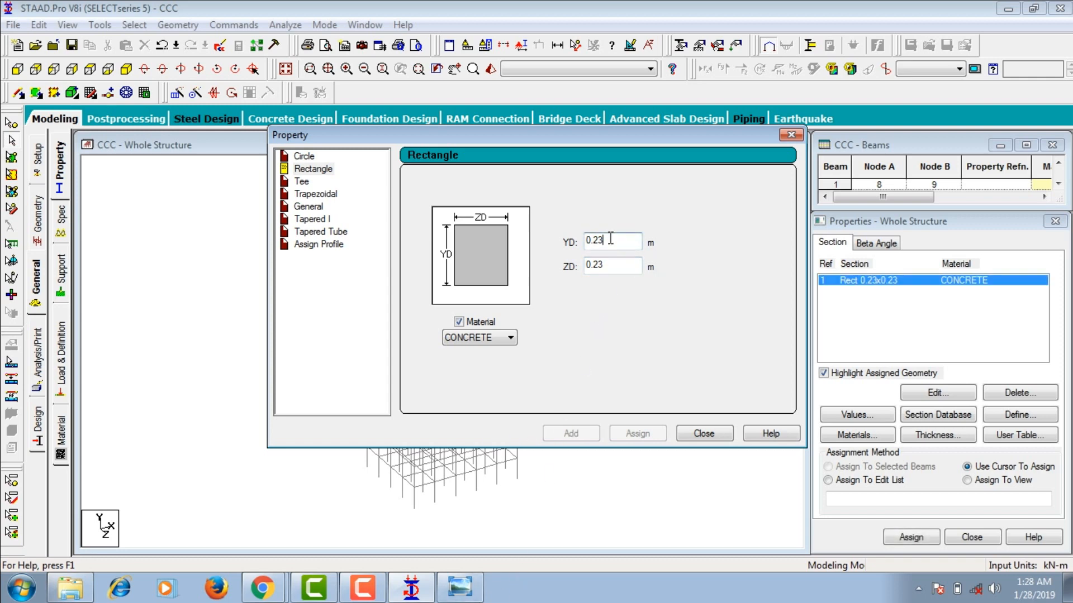
# Add a second rectangular concrete section with YD 0.3 m and ZD 0.3 m, and finish defining sections.
pyautogui.click(610, 238)
pyautogui.press('BackSpace')
pyautogui.press('BackSpace')
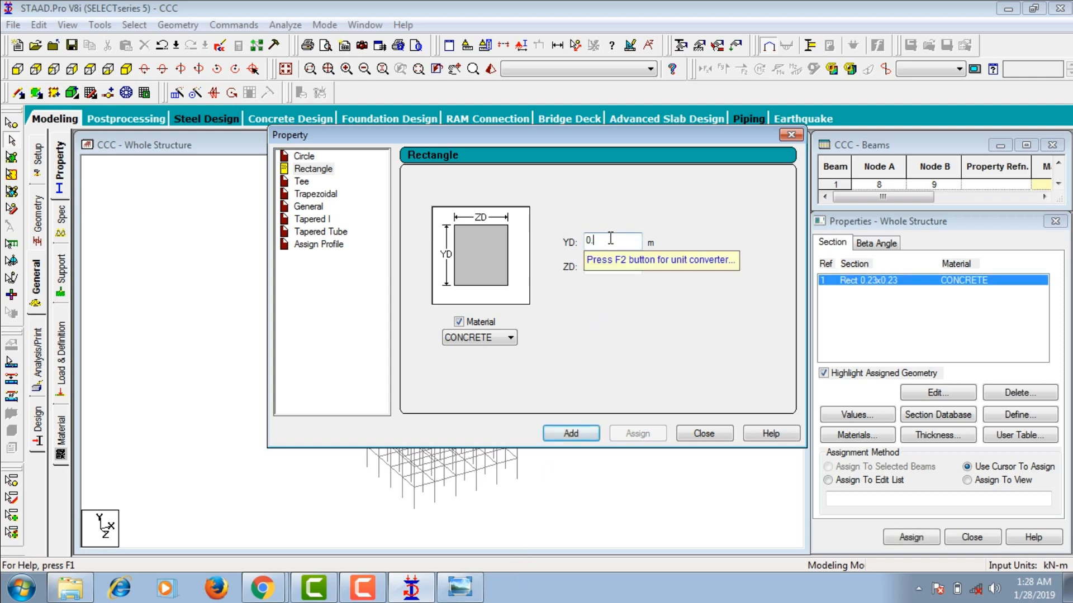
pyautogui.write('3')
pyautogui.press('Tab')
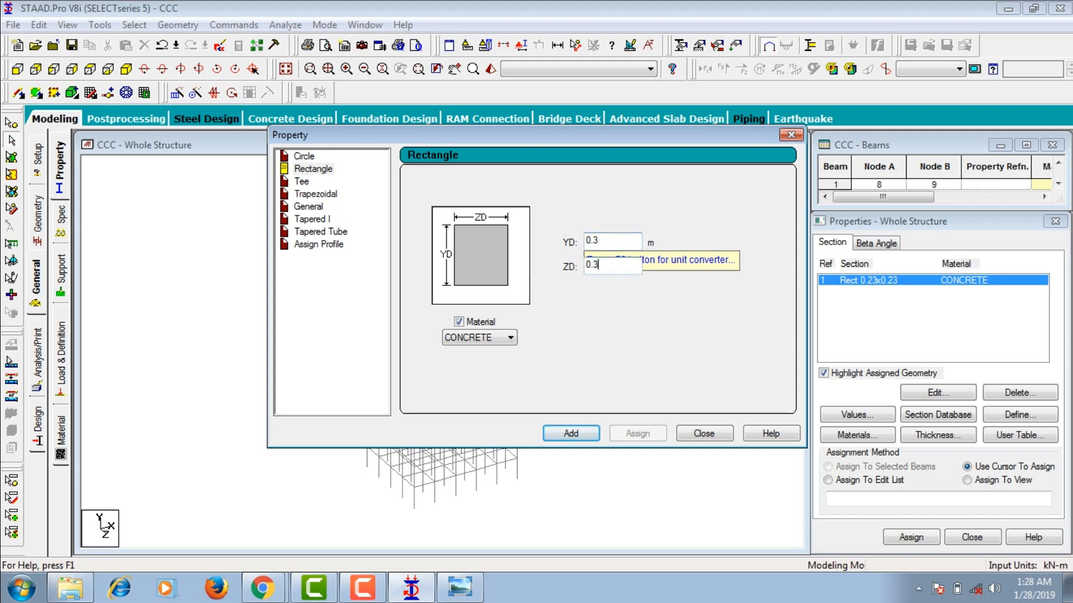
pyautogui.press('Return')
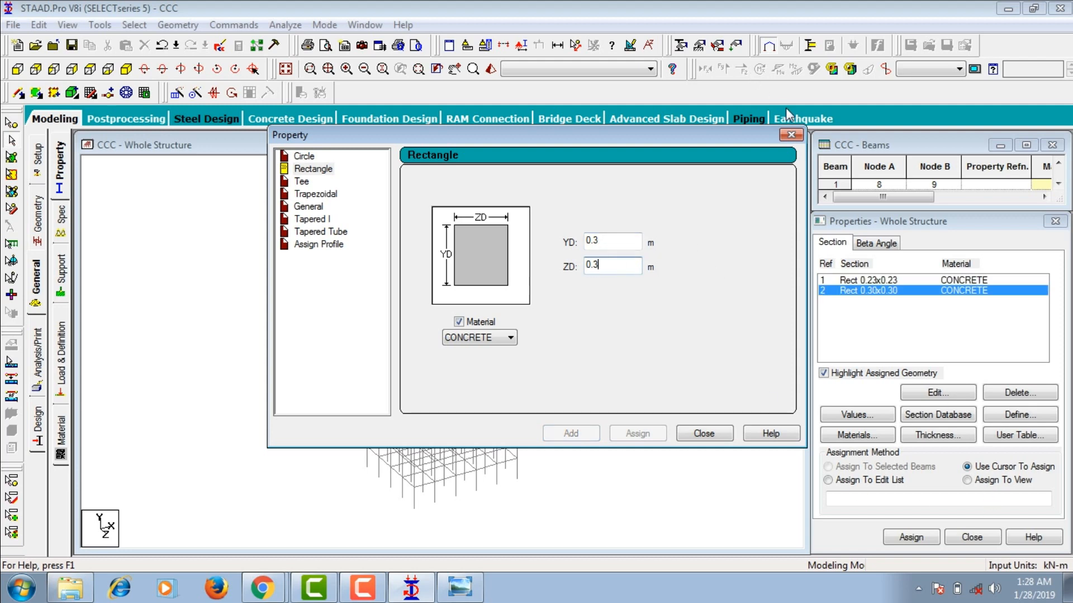
pyautogui.click(791, 134)
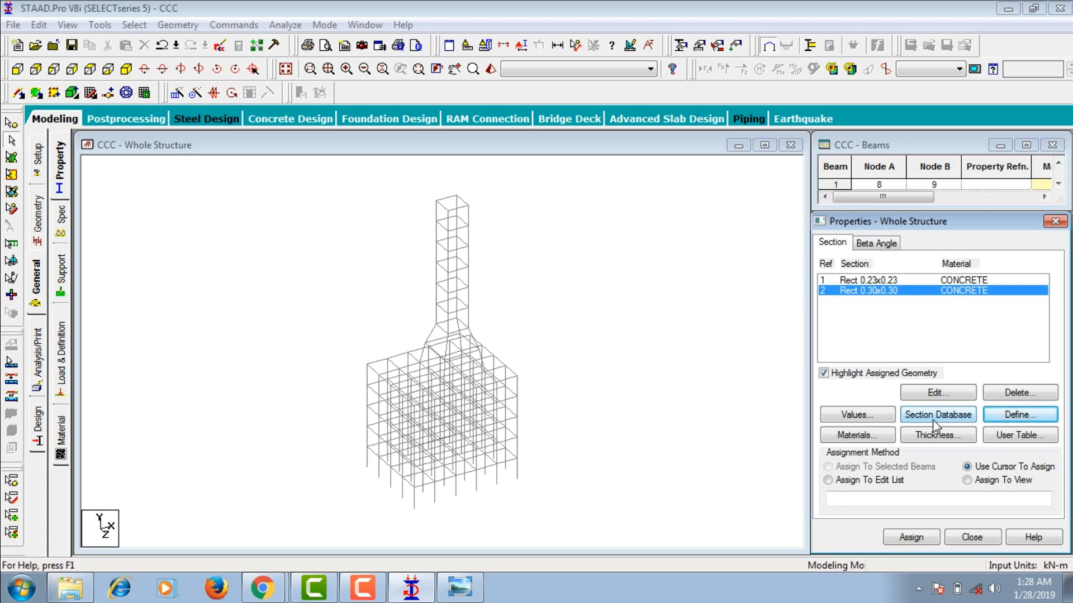
# Add the Indian steel angle ISA200x200x12 as a single section from the section database.
pyautogui.click(933, 420)
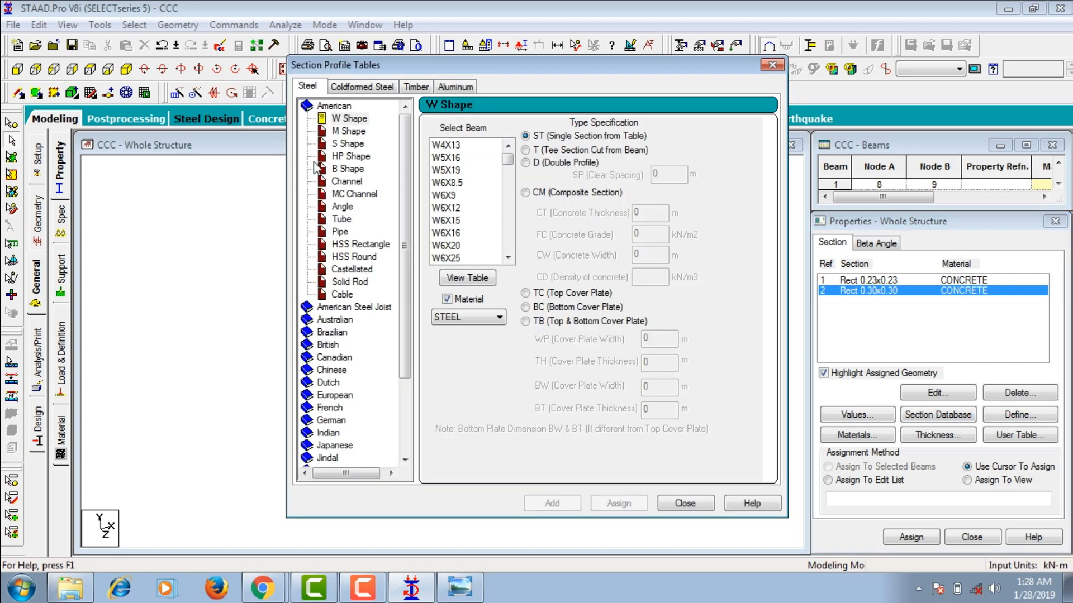
pyautogui.click(320, 435)
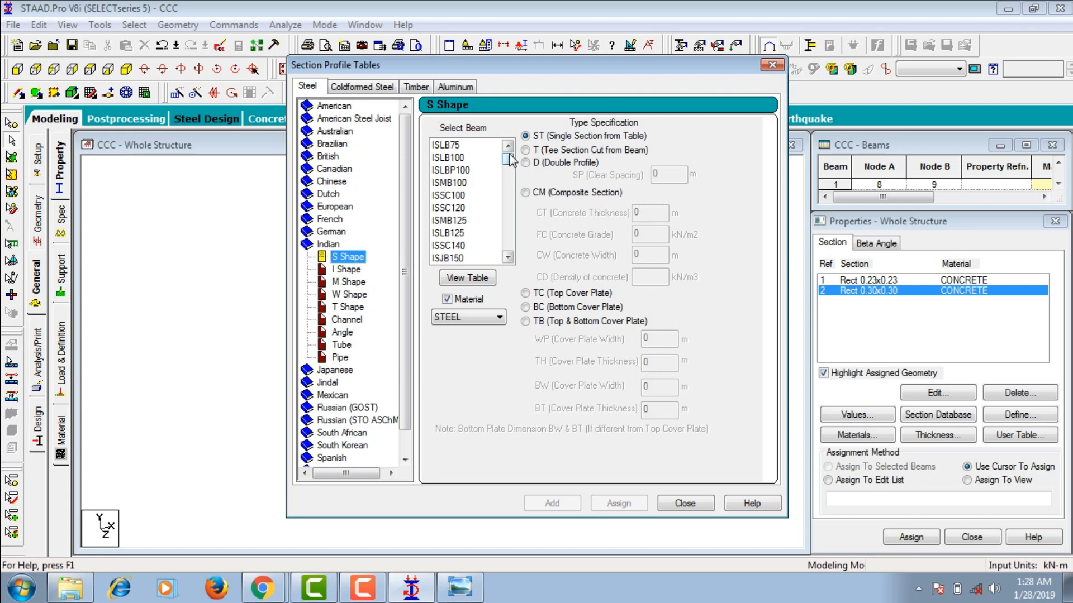
pyautogui.click(343, 333)
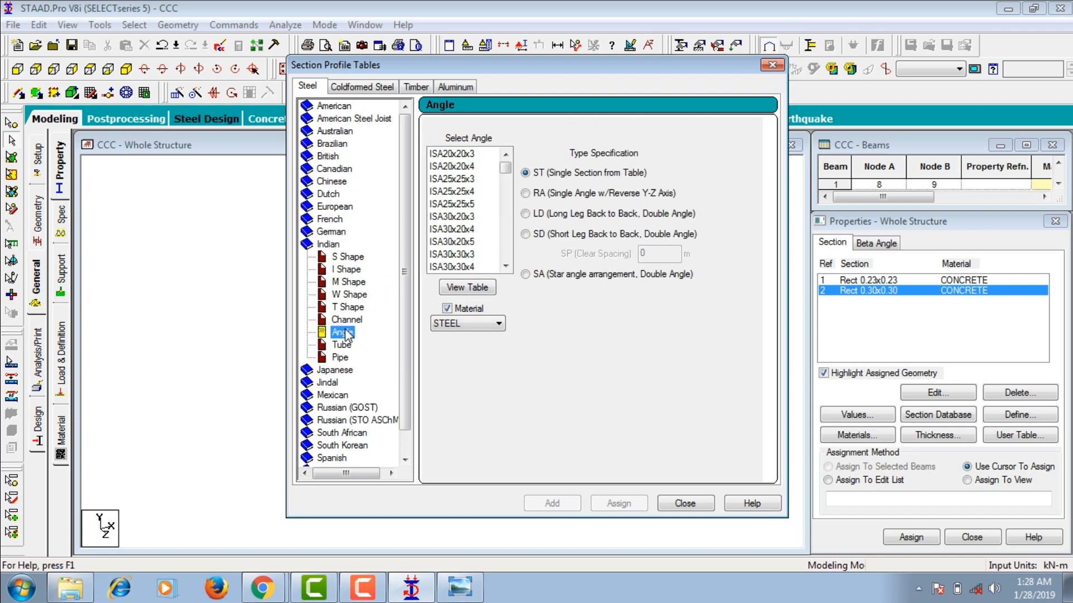
pyautogui.moveTo(506, 165); pyautogui.dragTo(507, 258)
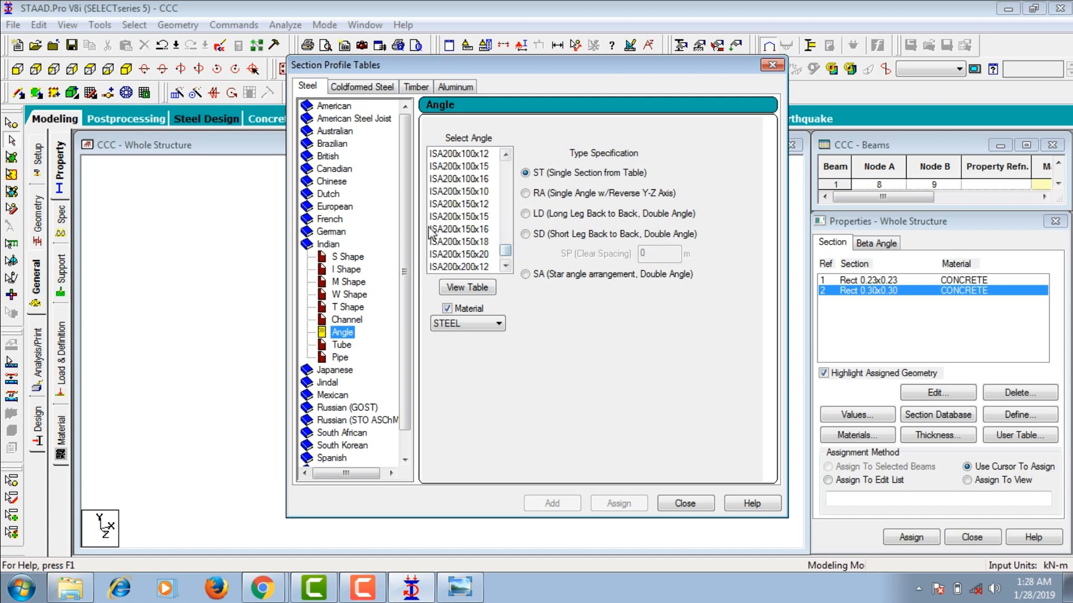
pyautogui.click(450, 256)
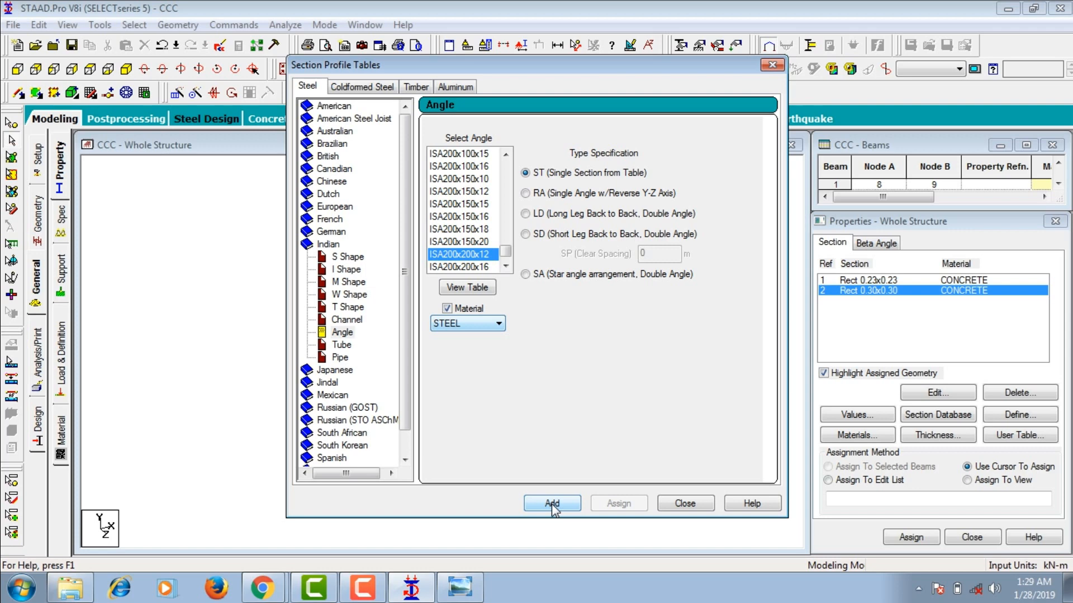
pyautogui.click(551, 504)
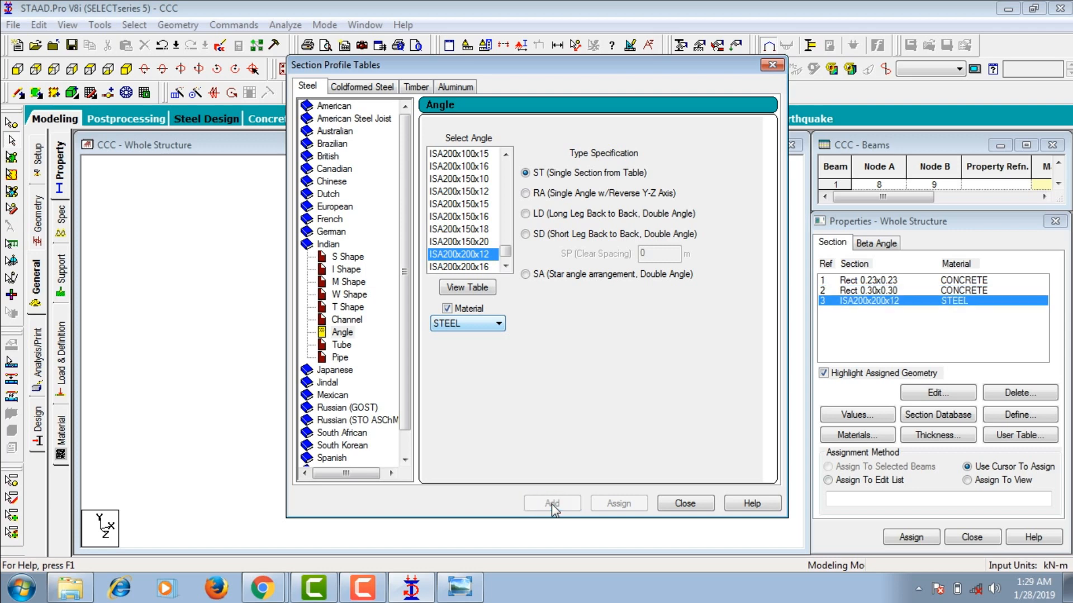
pyautogui.click(685, 504)
# Add a concrete plate element thickness property of 0.12 m at all four nodes and finish defining thicknesses.
pyautogui.click(934, 436)
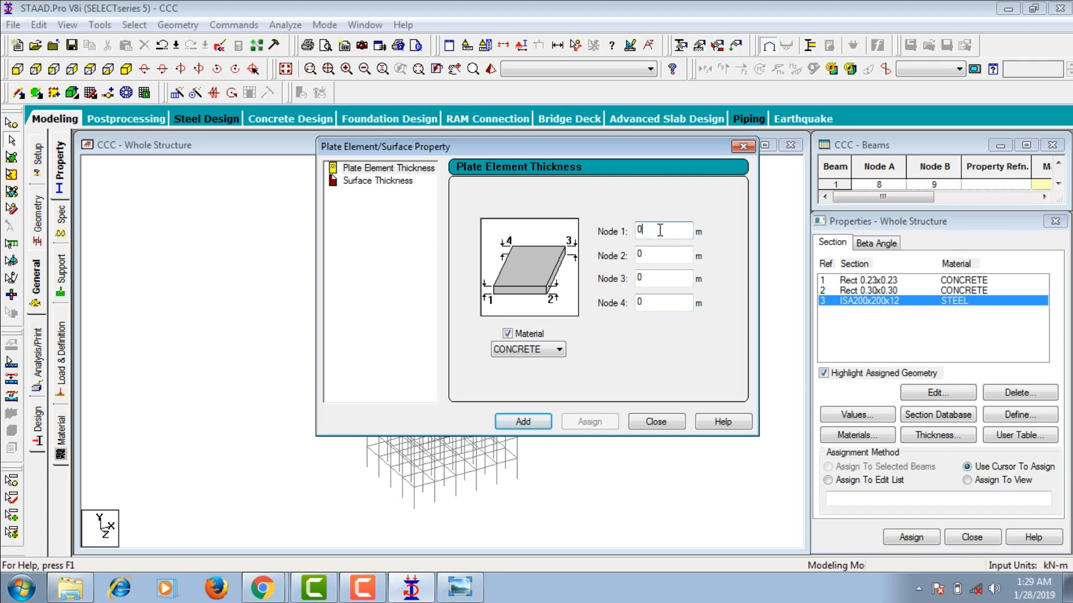
pyautogui.press('Tab')
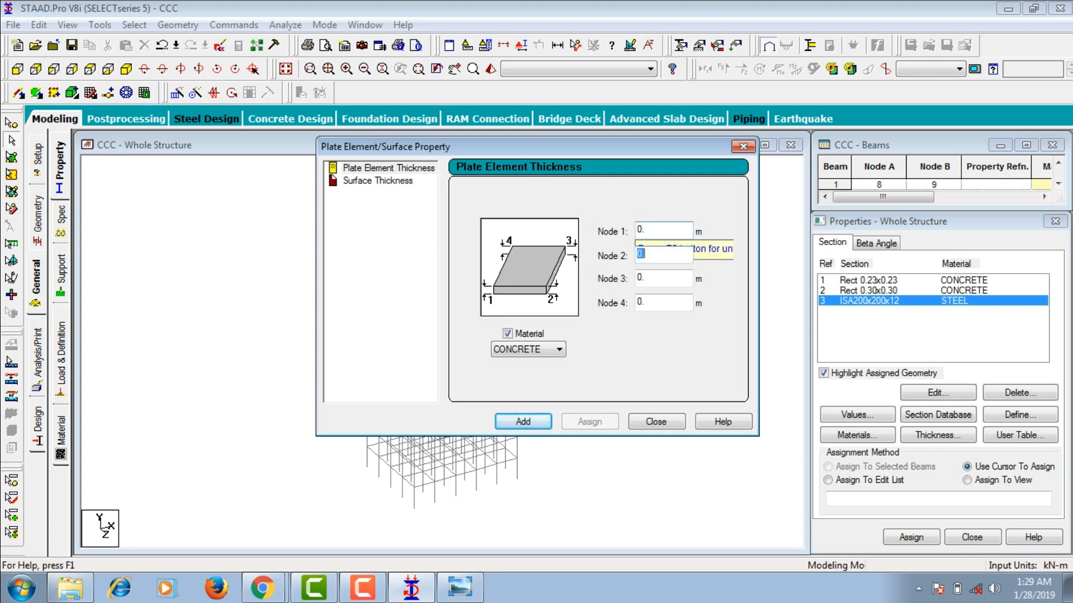
pyautogui.click(658, 230)
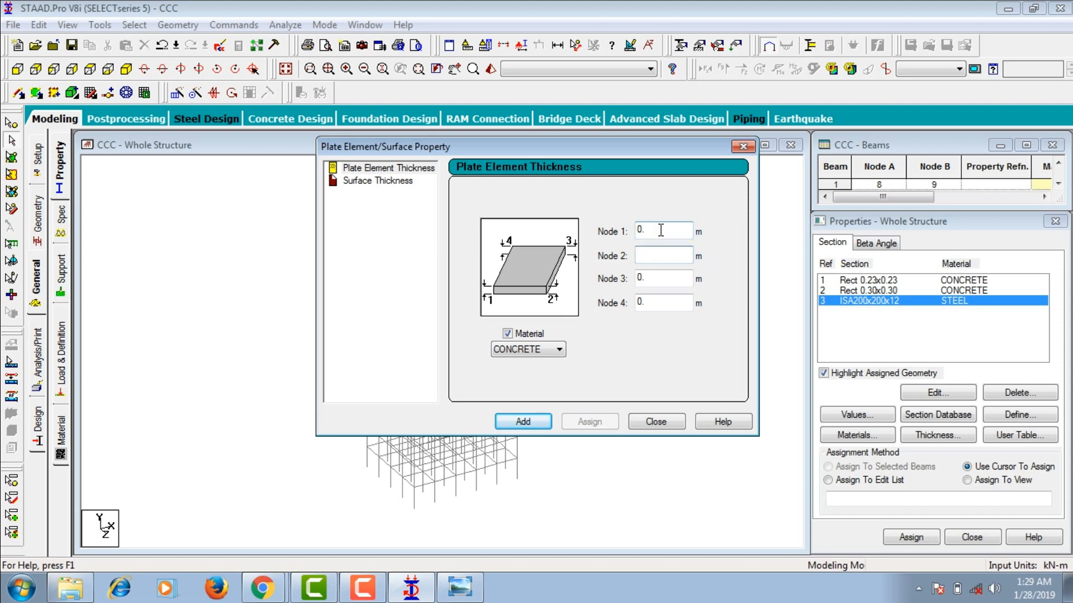
pyautogui.write('12')
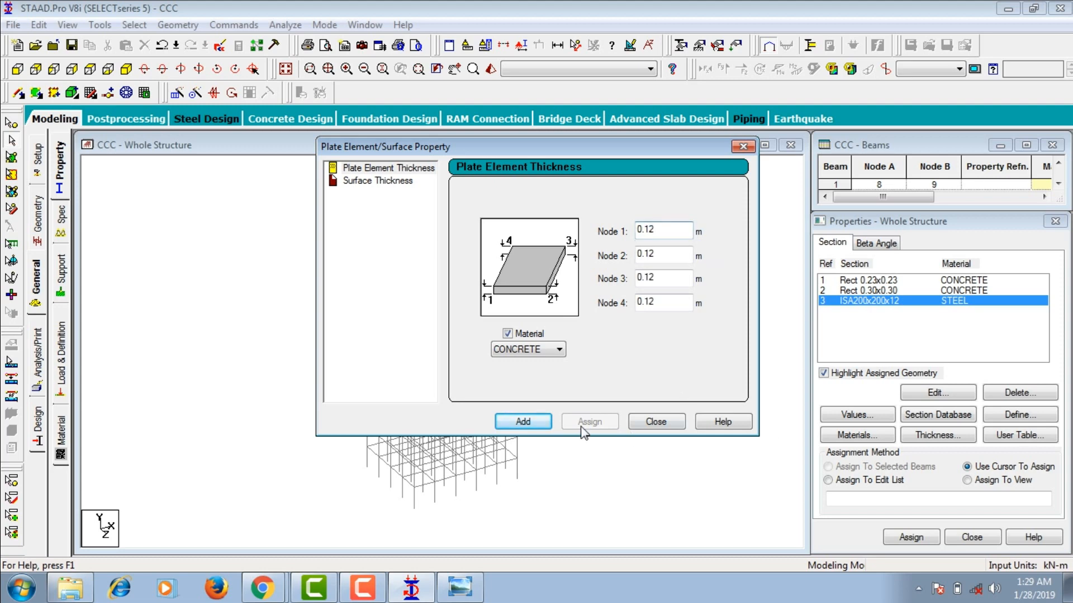
pyautogui.click(521, 422)
pyautogui.click(653, 421)
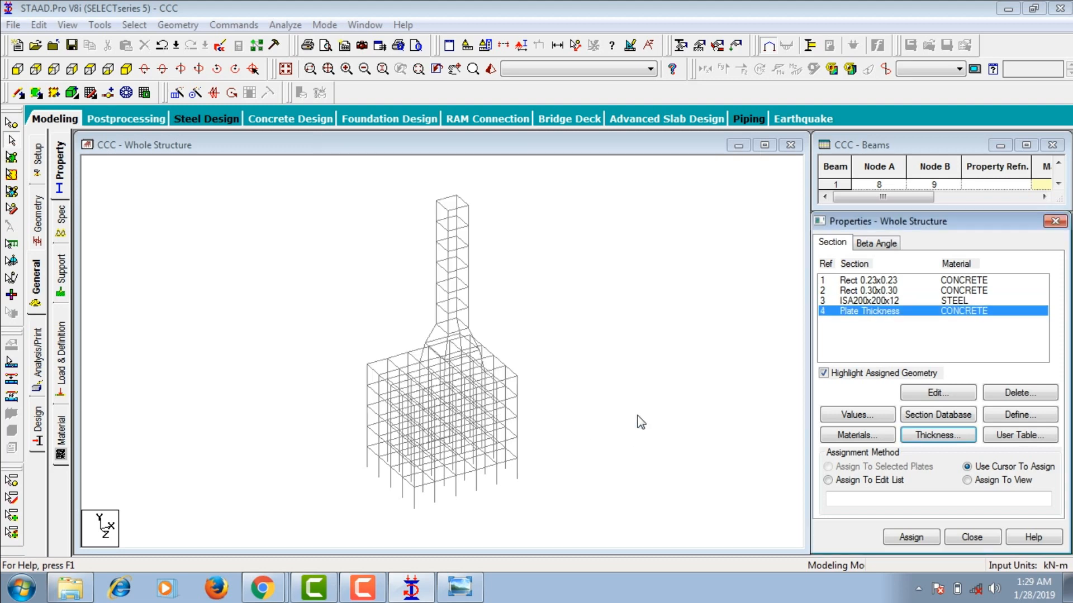
# Isolate the lowest storey with a rubber-band section window in the front view and show it isometrically.
pyautogui.click(18, 69)
pyautogui.click(509, 47)
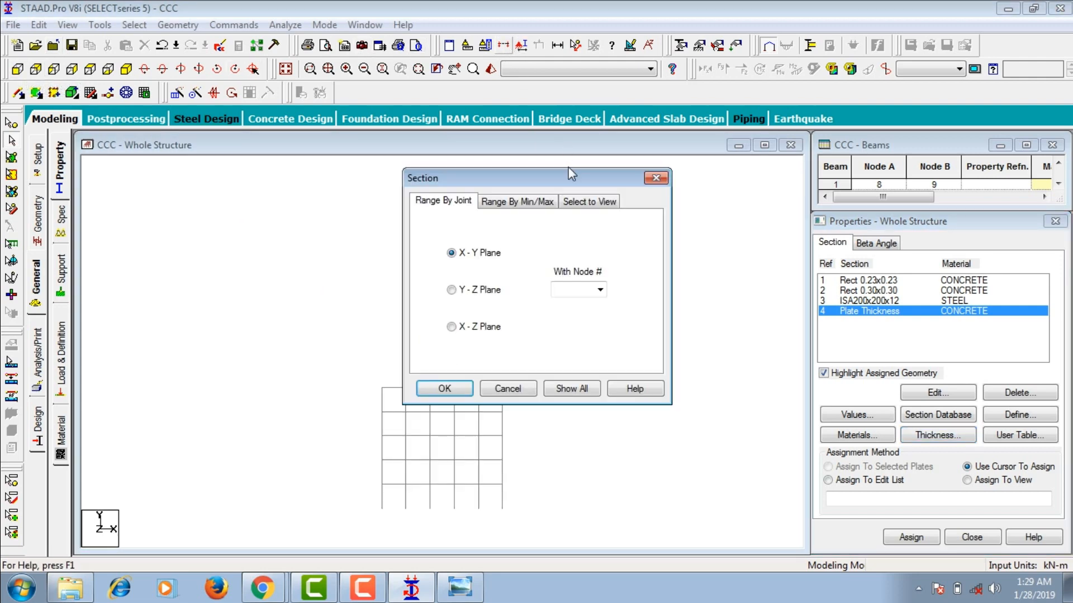
pyautogui.click(589, 201)
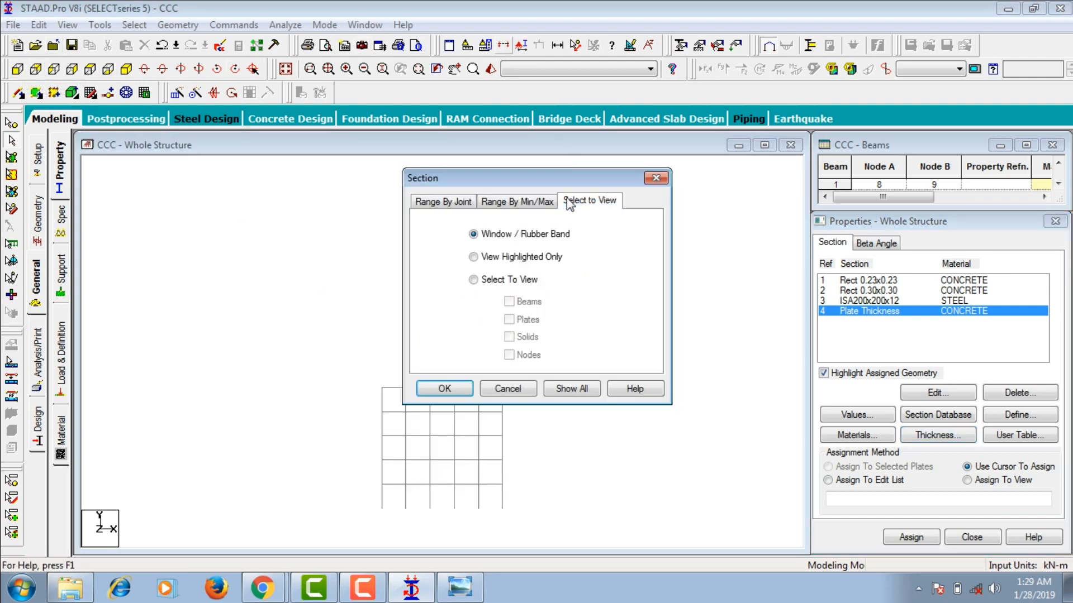
pyautogui.click(439, 389)
pyautogui.moveTo(362, 478); pyautogui.dragTo(543, 527)
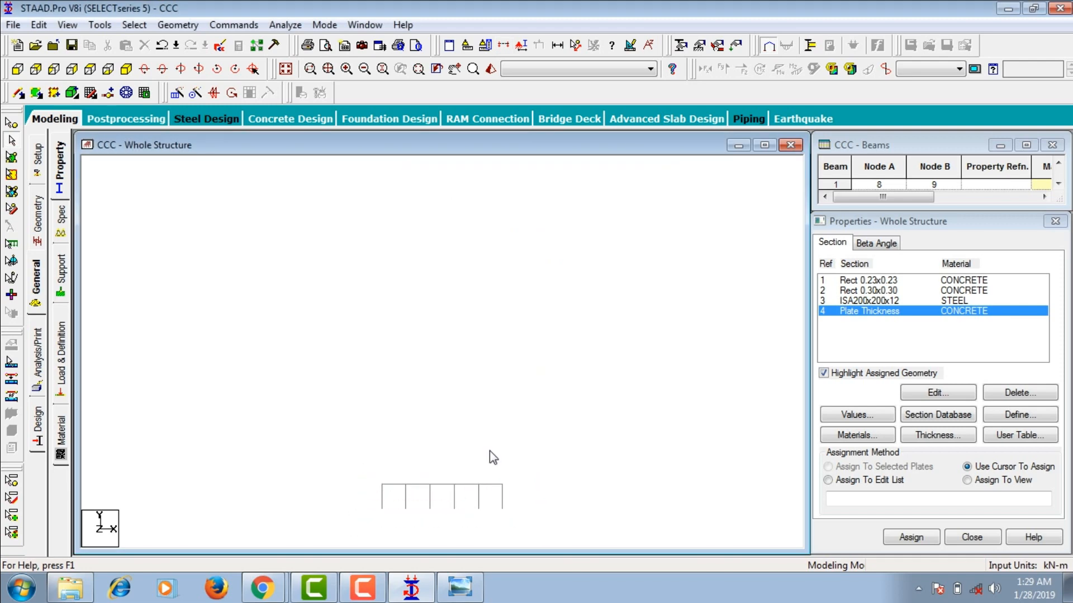
pyautogui.click(128, 70)
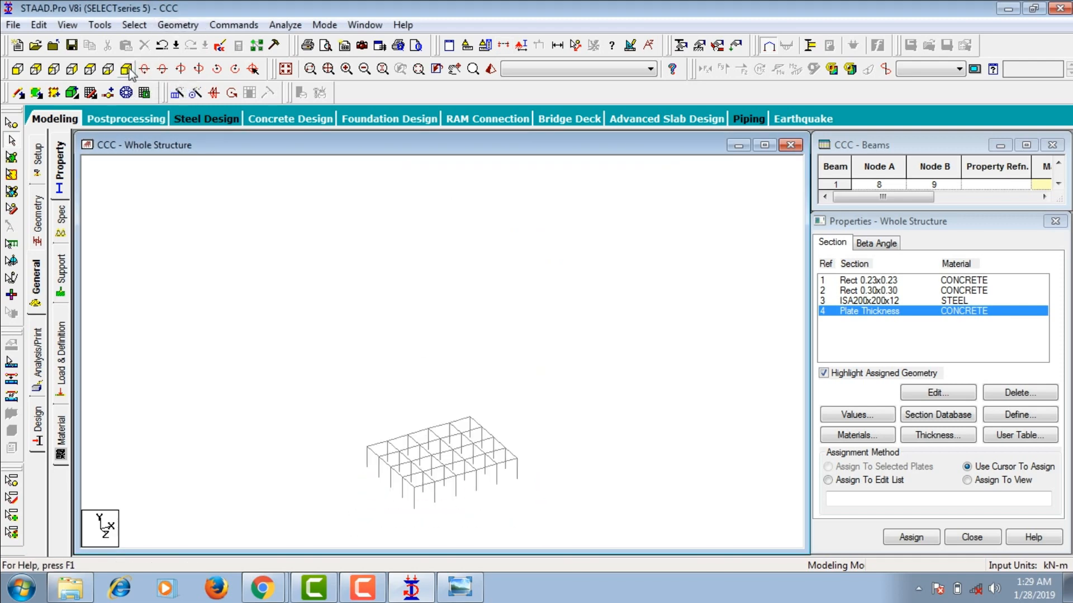
# Create a four-noded plate spanning the four outer corner nodes of the first floor level.
pyautogui.click(37, 93)
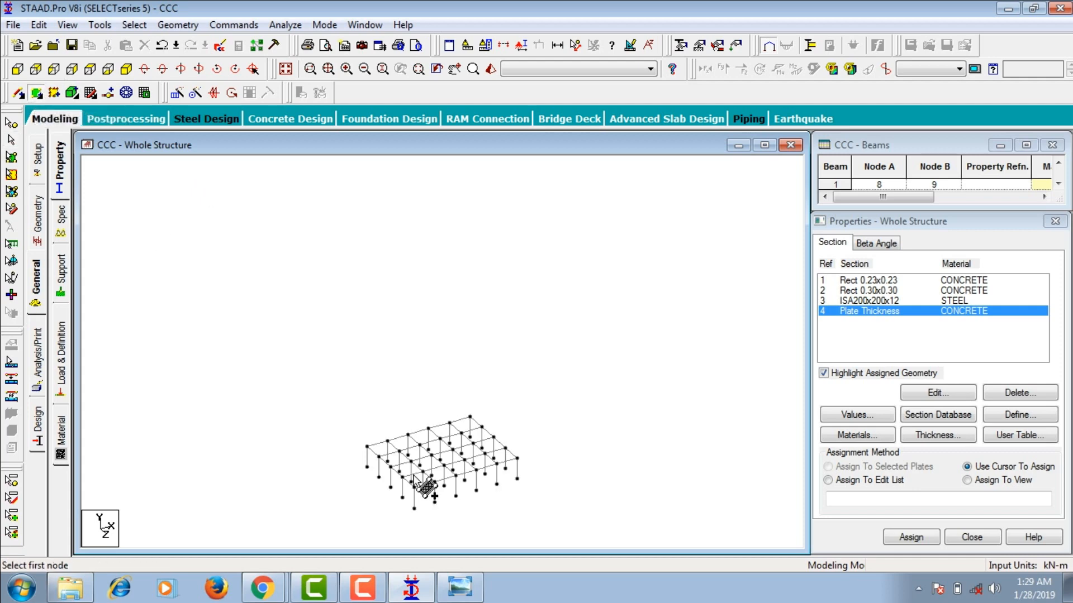
pyautogui.click(367, 447)
pyautogui.click(470, 418)
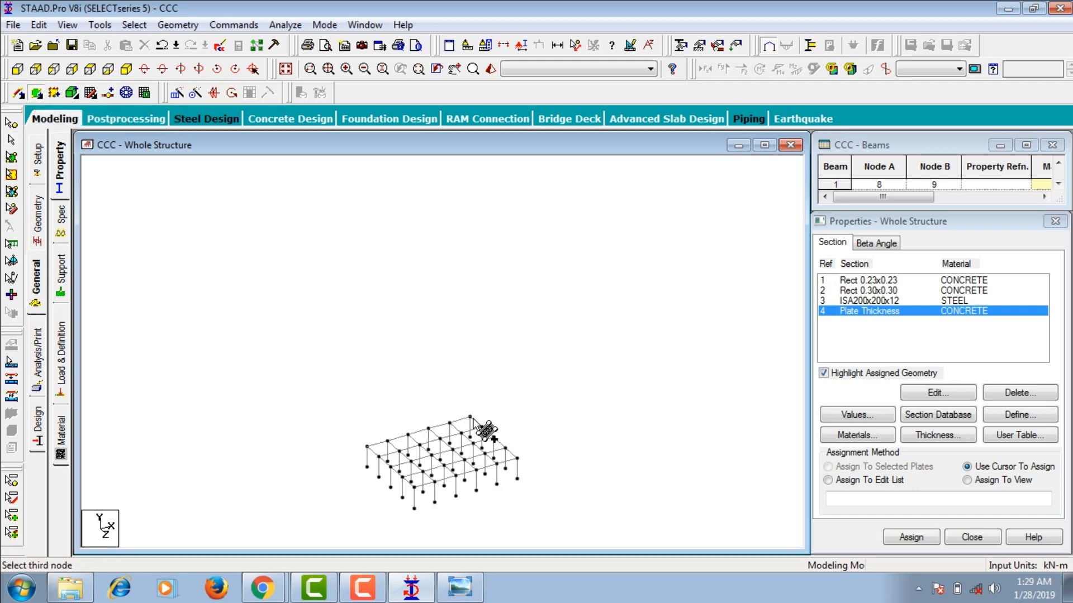
pyautogui.click(517, 458)
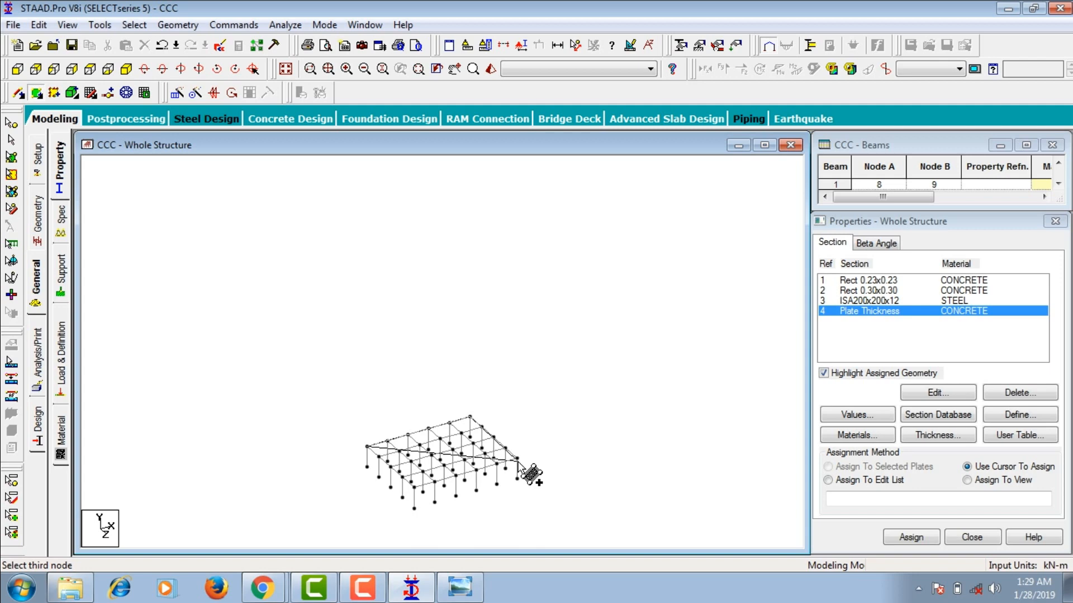
pyautogui.click(414, 488)
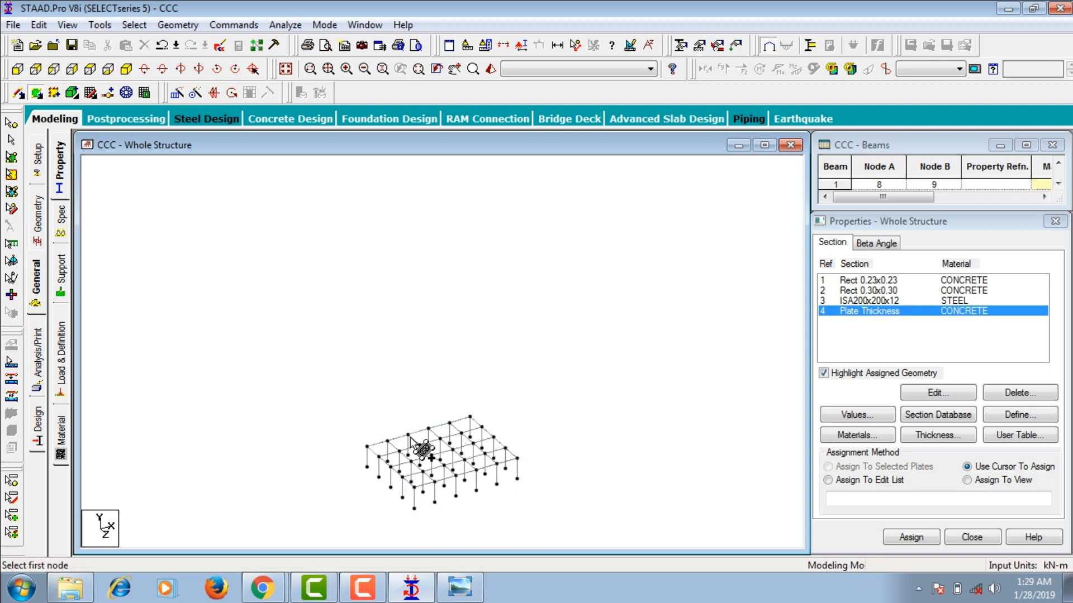
# Restore the whole structure and repeat the floor plate along global Y in 4 steps at 3 m spacing.
pyautogui.click(285, 69)
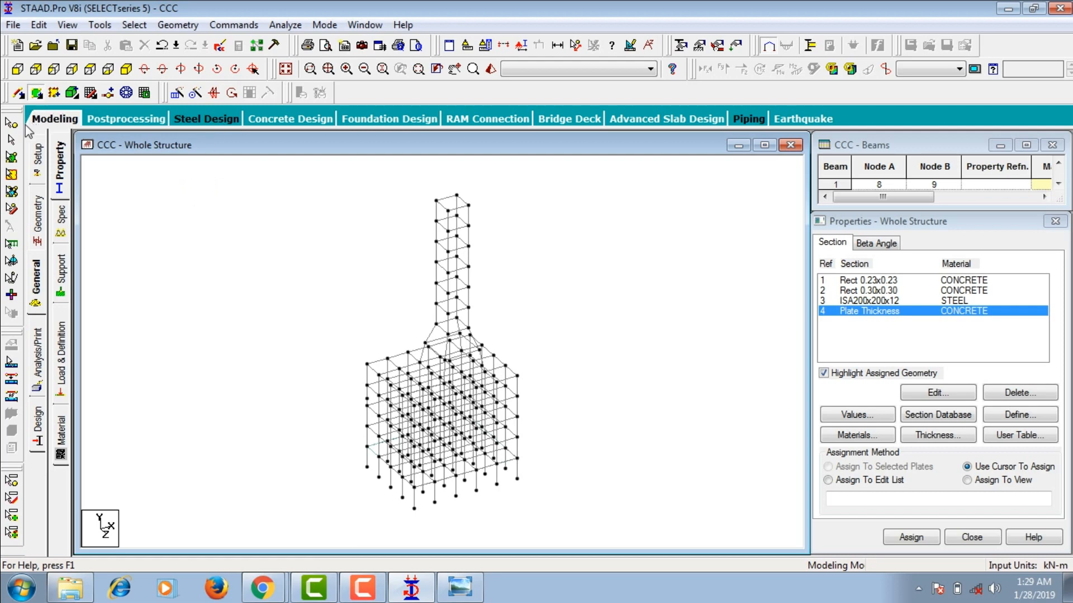
pyautogui.click(11, 157)
pyautogui.moveTo(338, 371); pyautogui.dragTo(575, 509)
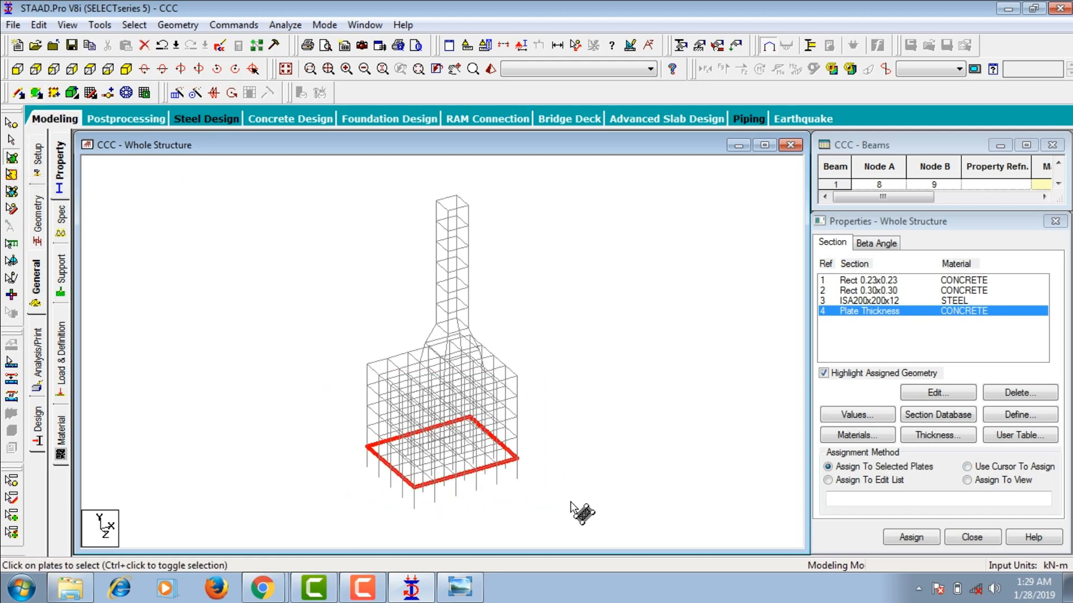
pyautogui.click(191, 94)
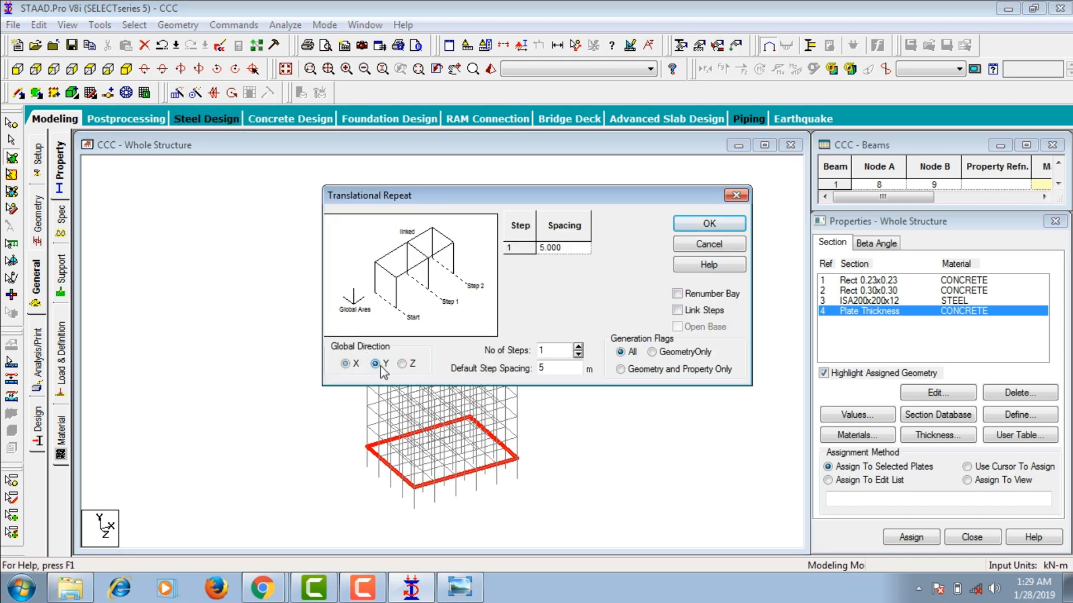
pyautogui.moveTo(469, 208); pyautogui.dragTo(698, 62)
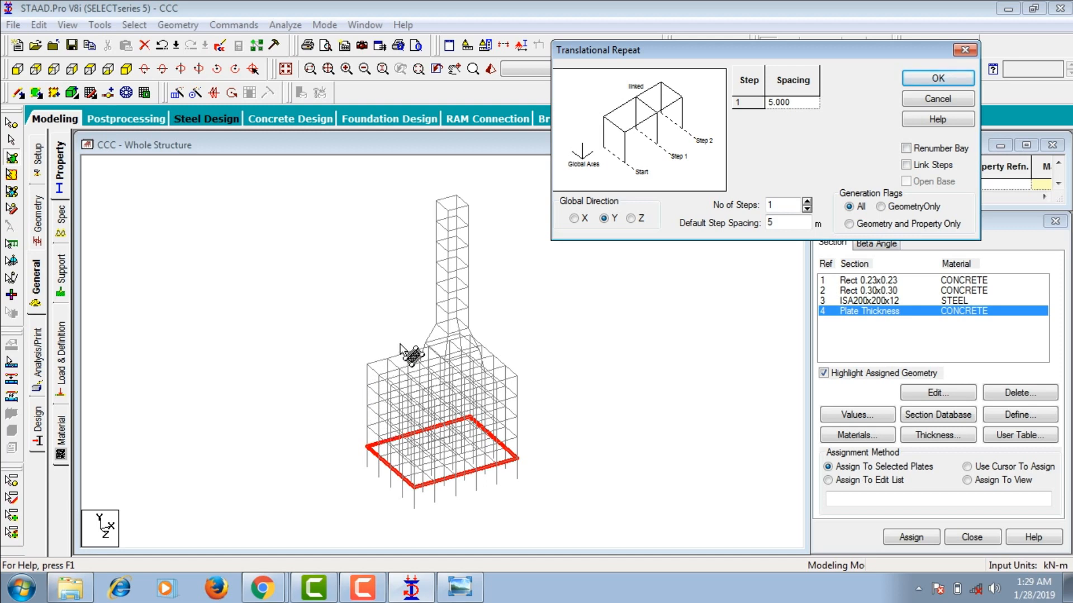
pyautogui.write('5')
pyautogui.doubleClick(770, 206)
pyautogui.write('4')
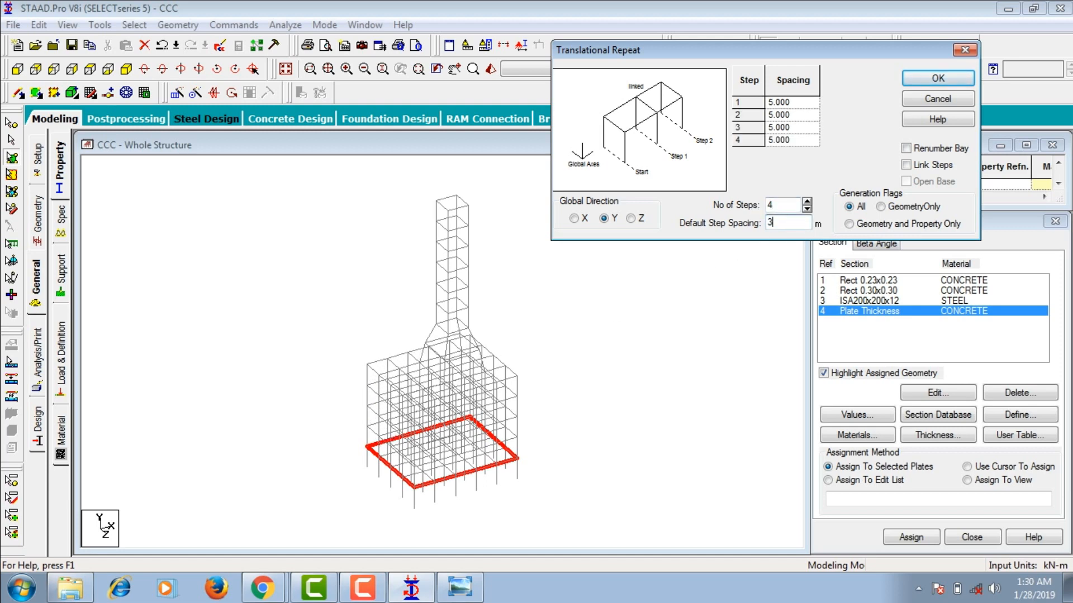
pyautogui.click(937, 79)
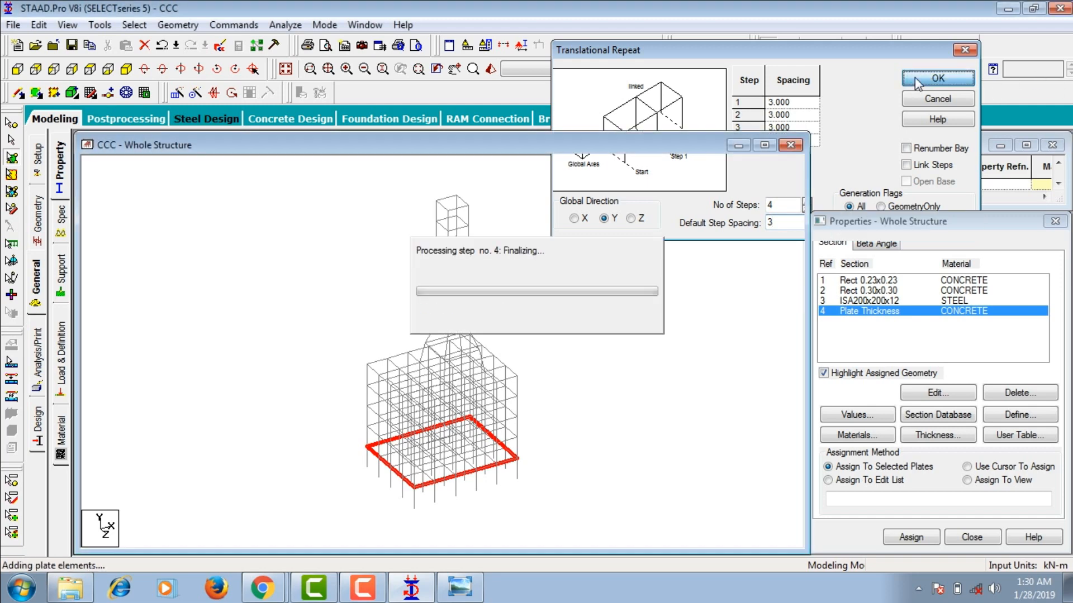
# Check the floor plates from another angle in the 3D rendered view and close it.
pyautogui.click(490, 70)
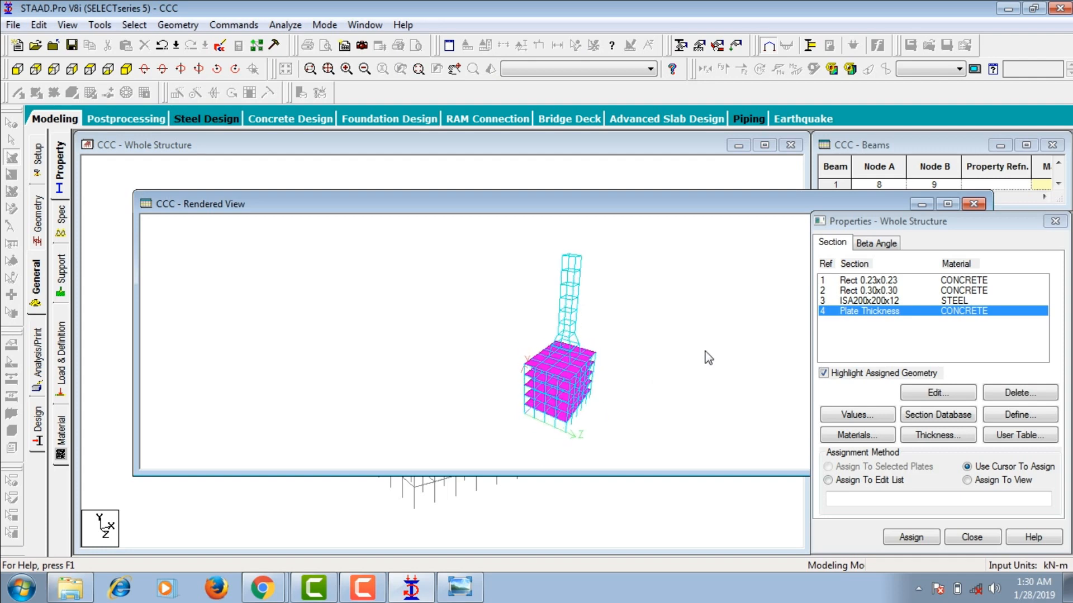
pyautogui.moveTo(707, 354); pyautogui.dragTo(487, 326)
pyautogui.click(974, 203)
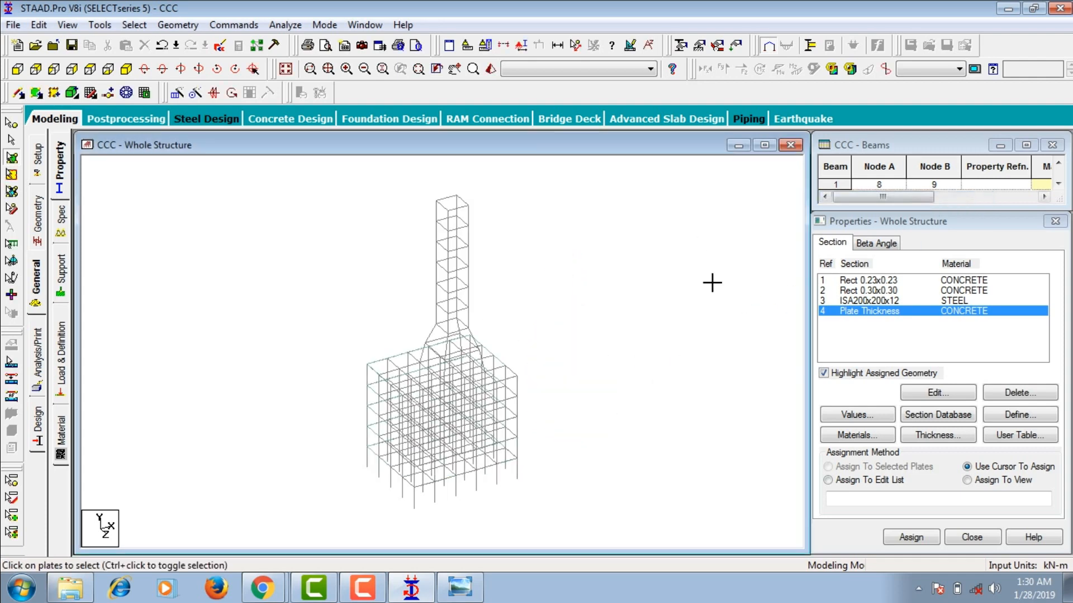
# Assign the Rect 0.23x0.23 concrete section to the horizontal beams on all five floor levels of the building.
pyautogui.click(872, 281)
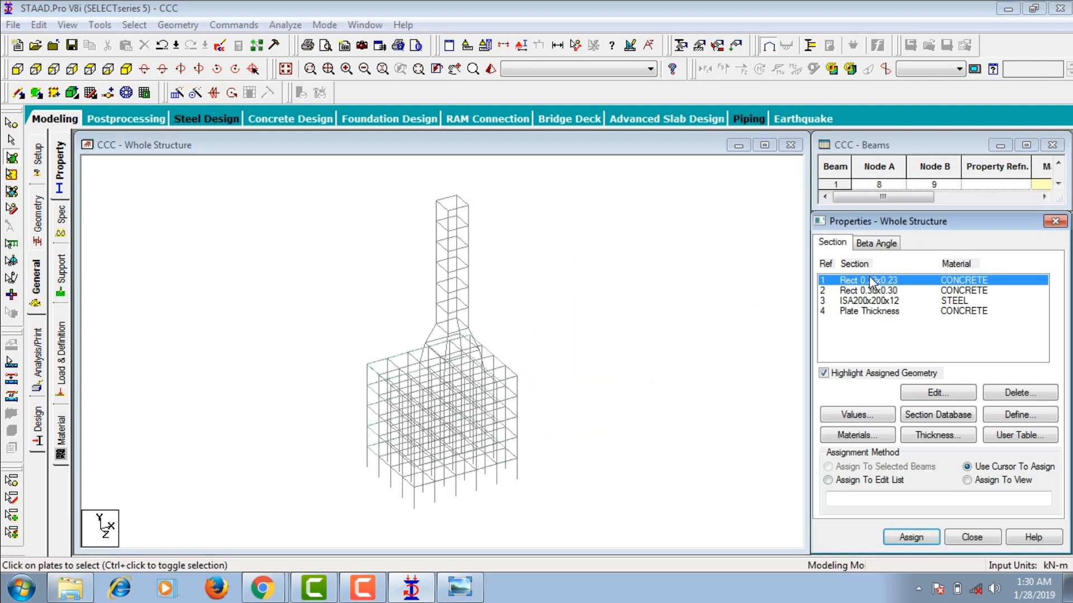
pyautogui.click(17, 69)
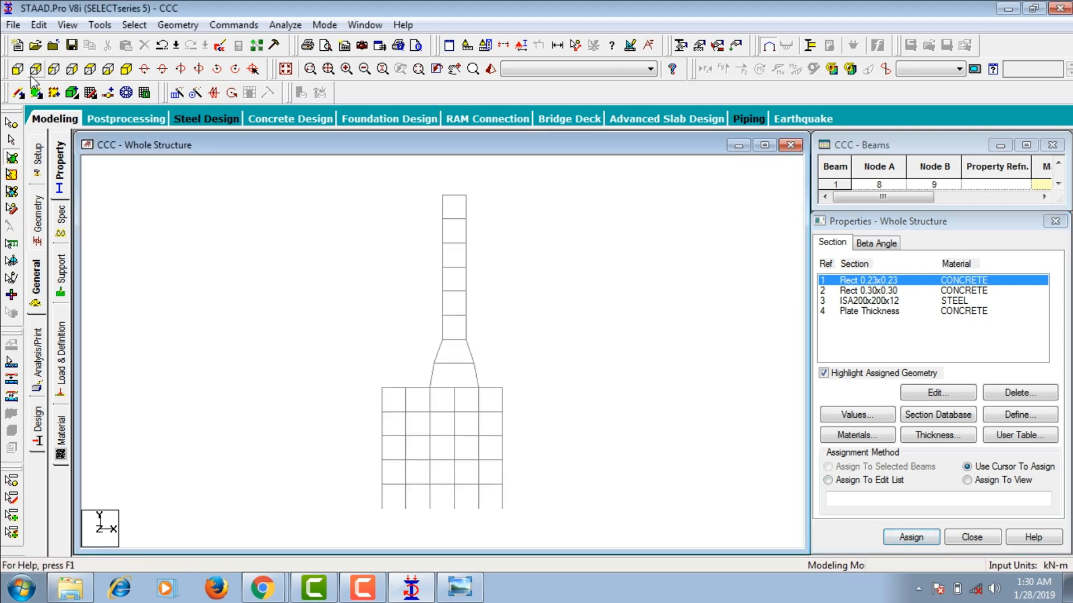
pyautogui.scroll(2, 442, 378)
pyautogui.click(866, 280)
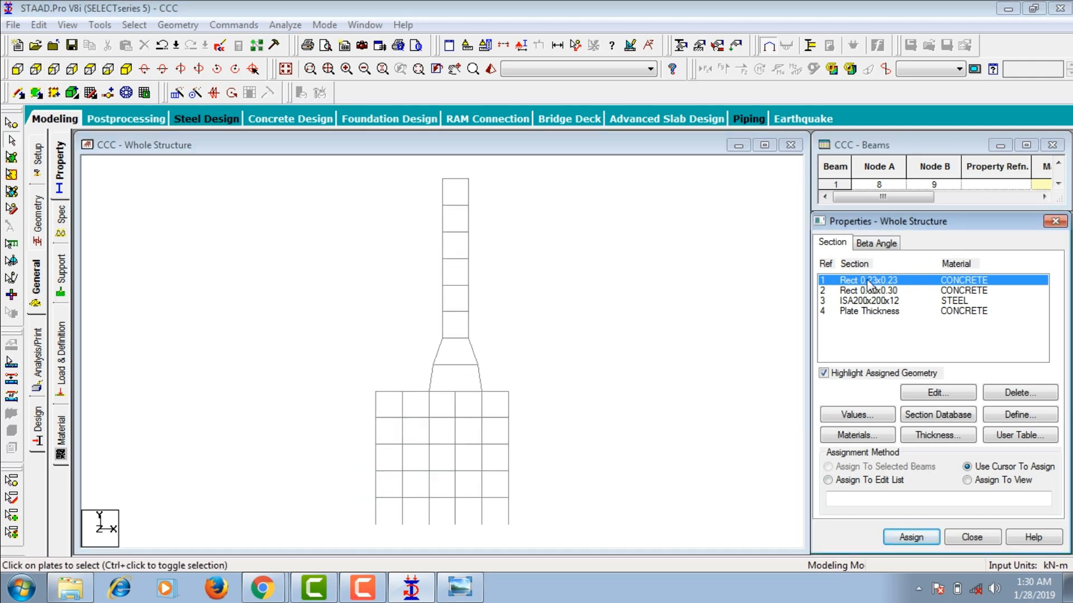
pyautogui.click(11, 140)
pyautogui.click(33, 162)
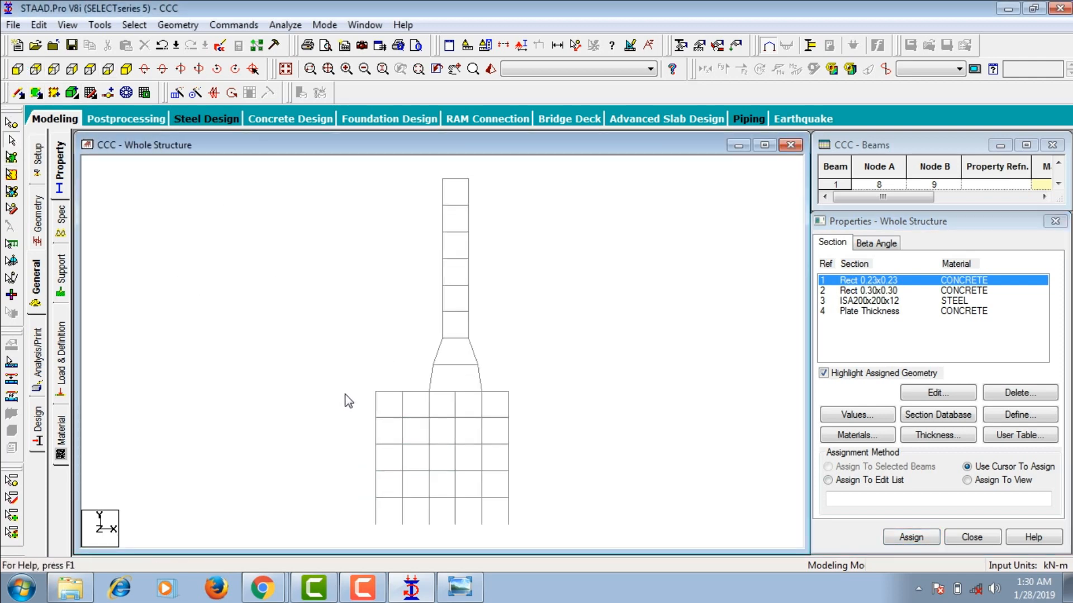
pyautogui.moveTo(361, 385); pyautogui.dragTo(553, 398)
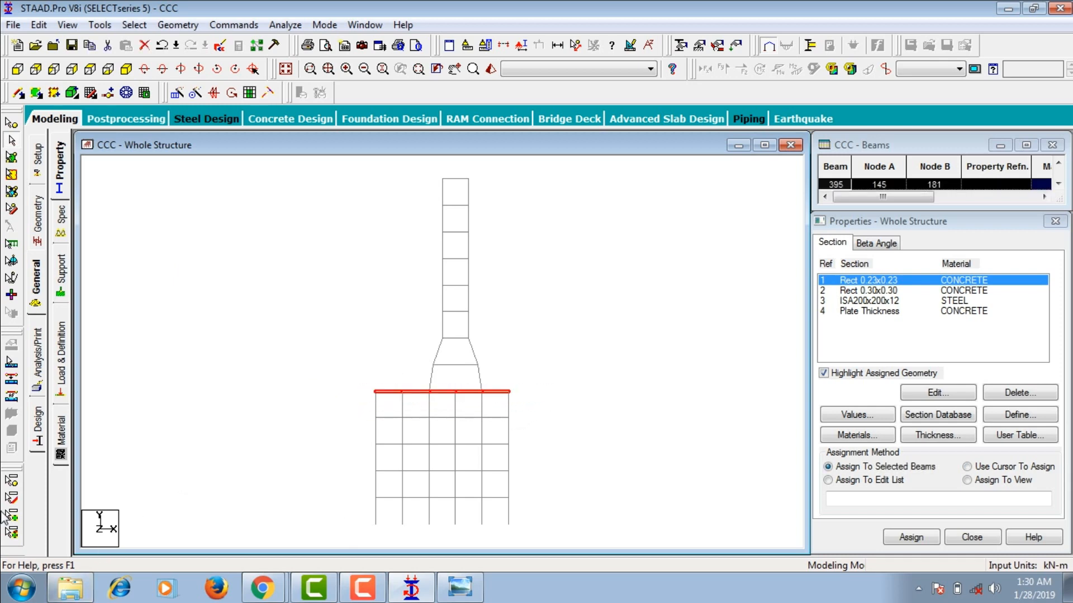
pyautogui.keyDown('ctrl'); pyautogui.moveTo(362, 437); pyautogui.dragTo(520, 452); pyautogui.keyUp('ctrl')
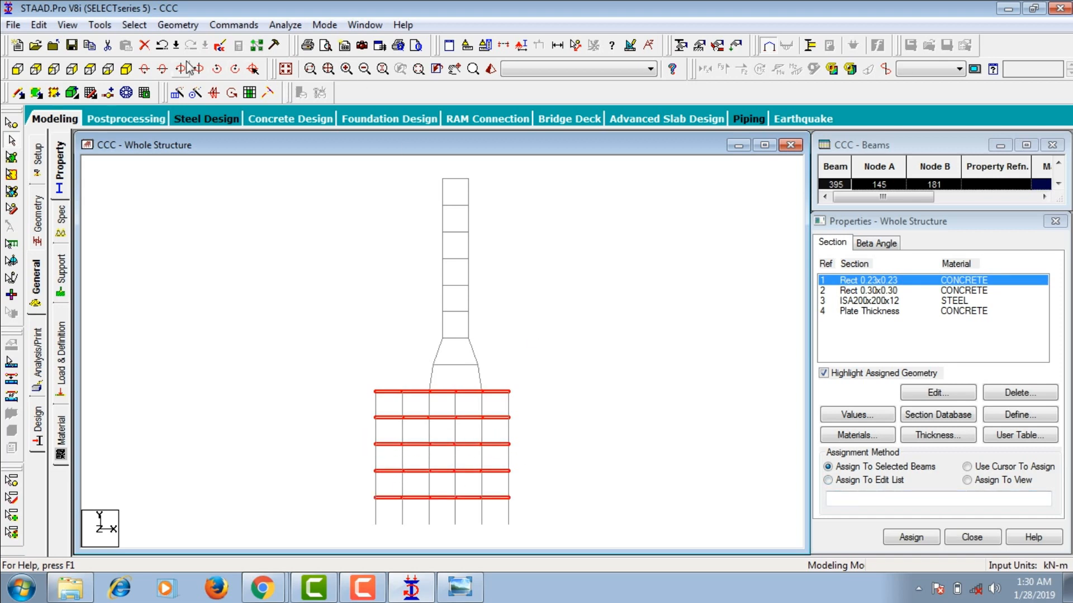
pyautogui.click(127, 69)
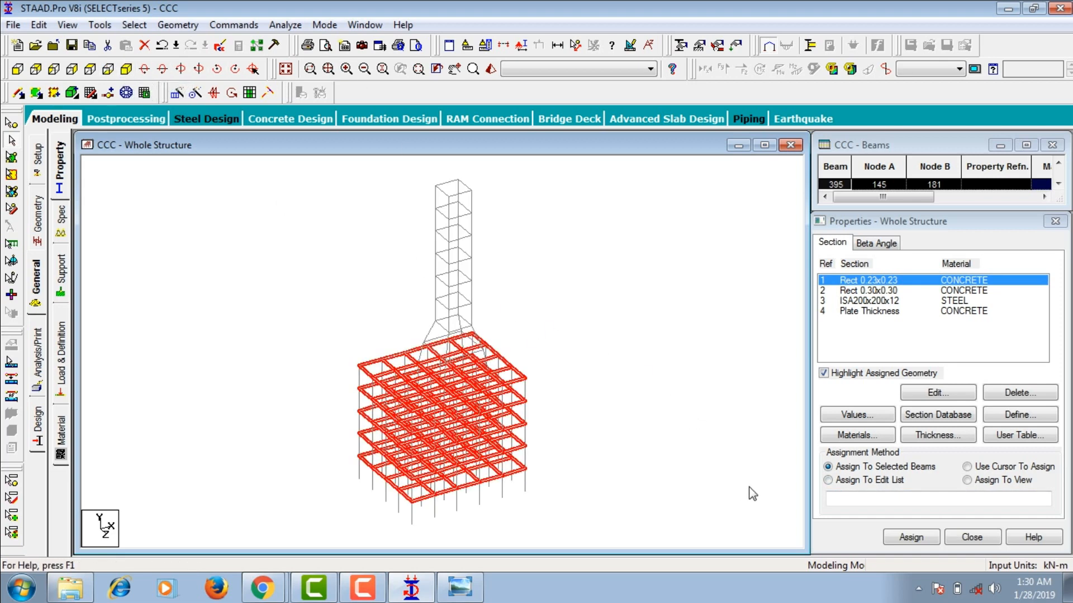
pyautogui.click(902, 538)
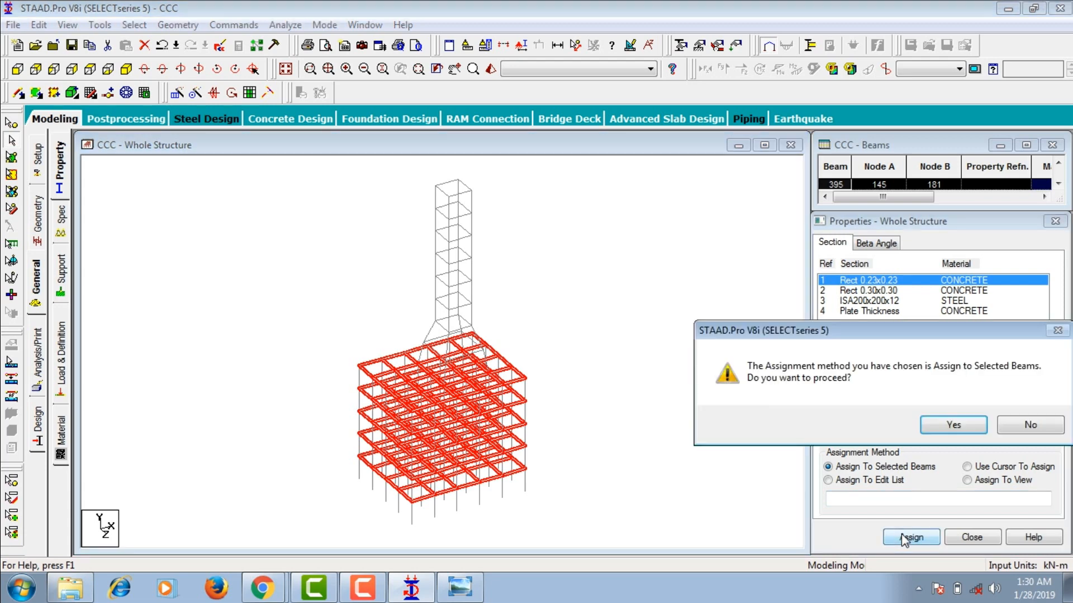
pyautogui.click(961, 424)
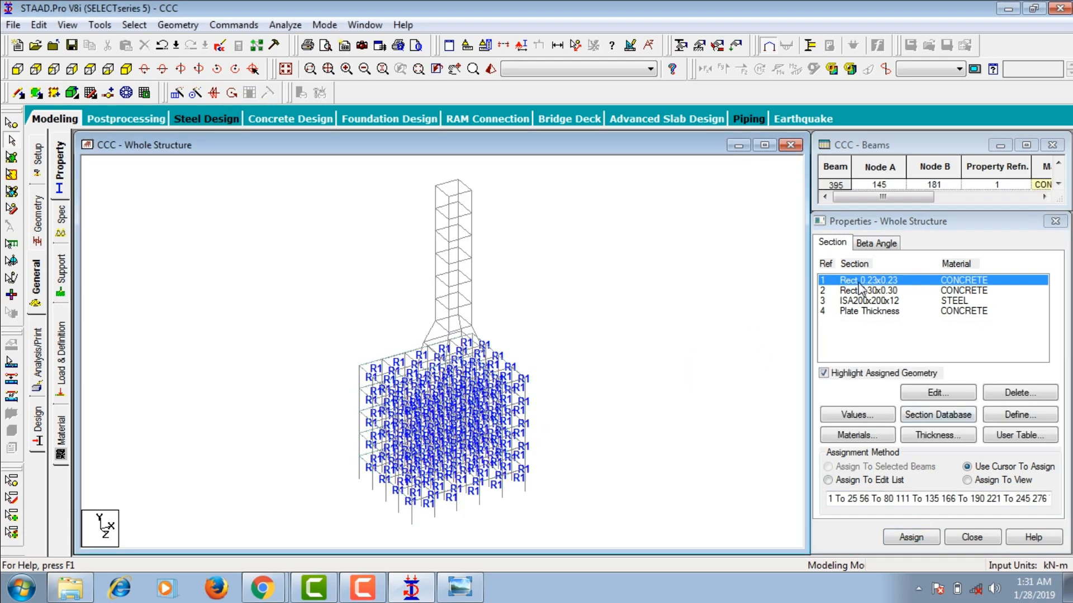
# Assign the Rect 0.30x0.30 concrete section to all the vertical columns of the building, selecting them at every grid intersection in plan.
pyautogui.click(861, 291)
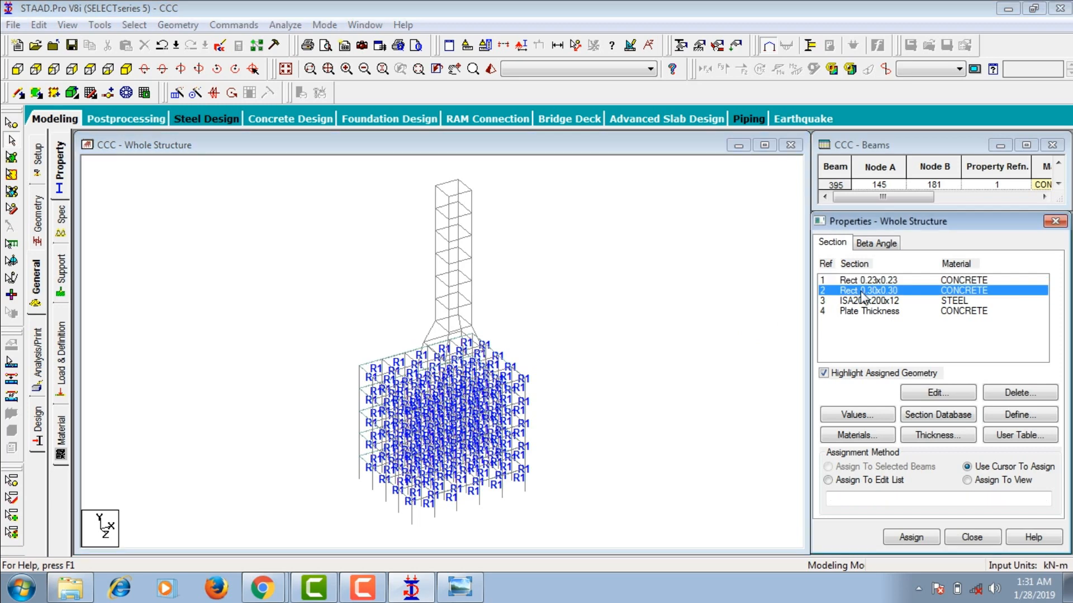
pyautogui.click(17, 70)
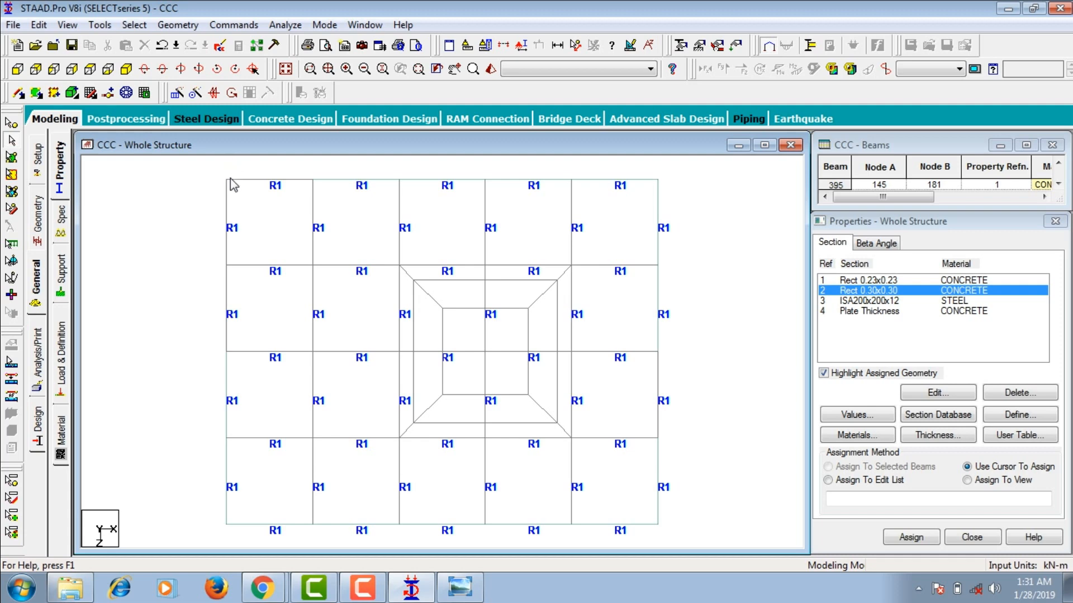
pyautogui.click(235, 179)
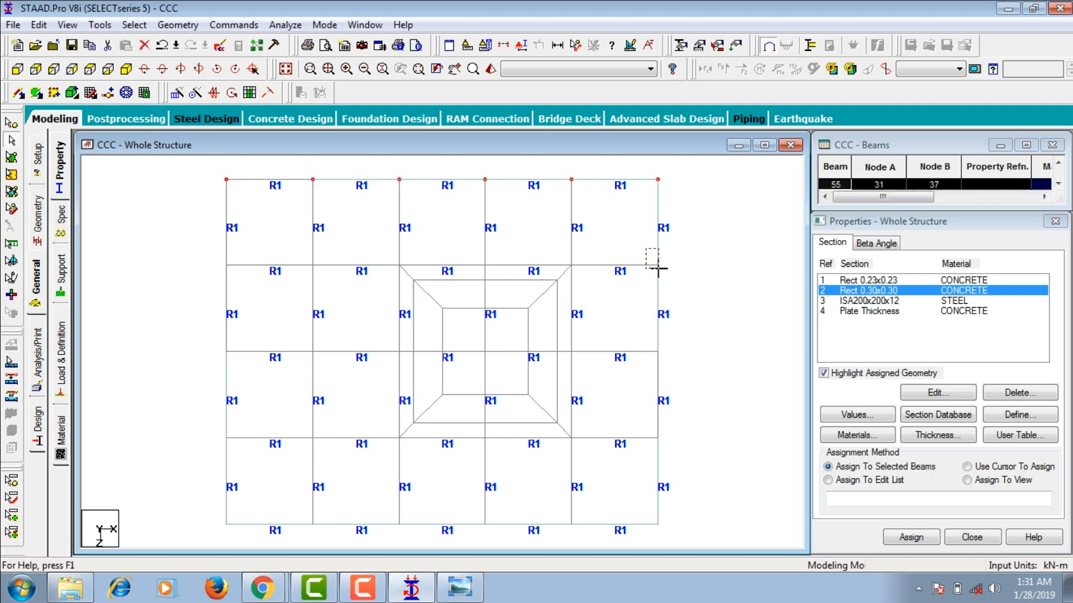
pyautogui.keyDown('ctrl'); pyautogui.moveTo(658, 269); pyautogui.dragTo(665, 274); pyautogui.keyUp('ctrl')
pyautogui.keyDown('ctrl'); pyautogui.moveTo(582, 340); pyautogui.dragTo(564, 361); pyautogui.keyUp('ctrl')
pyautogui.keyDown('ctrl'); pyautogui.moveTo(591, 253); pyautogui.dragTo(564, 274); pyautogui.keyUp('ctrl')
pyautogui.keyDown('ctrl'); pyautogui.moveTo(494, 246); pyautogui.dragTo(478, 270); pyautogui.keyUp('ctrl')
pyautogui.keyDown('ctrl'); pyautogui.moveTo(329, 259); pyautogui.dragTo(295, 289); pyautogui.keyUp('ctrl')
pyautogui.keyDown('ctrl'); pyautogui.moveTo(239, 251); pyautogui.dragTo(219, 280); pyautogui.keyUp('ctrl')
pyautogui.keyDown('ctrl'); pyautogui.moveTo(245, 332); pyautogui.dragTo(211, 368); pyautogui.keyUp('ctrl')
pyautogui.keyDown('ctrl'); pyautogui.moveTo(336, 338); pyautogui.dragTo(305, 373); pyautogui.keyUp('ctrl')
pyautogui.keyDown('ctrl'); pyautogui.moveTo(376, 338); pyautogui.dragTo(406, 360); pyautogui.keyUp('ctrl')
pyautogui.keyDown('ctrl'); pyautogui.moveTo(235, 441); pyautogui.dragTo(237, 442); pyautogui.keyUp('ctrl')
pyautogui.keyDown('ctrl'); pyautogui.moveTo(301, 421); pyautogui.dragTo(328, 452); pyautogui.keyUp('ctrl')
pyautogui.keyDown('ctrl'); pyautogui.moveTo(381, 422); pyautogui.dragTo(410, 449); pyautogui.keyUp('ctrl')
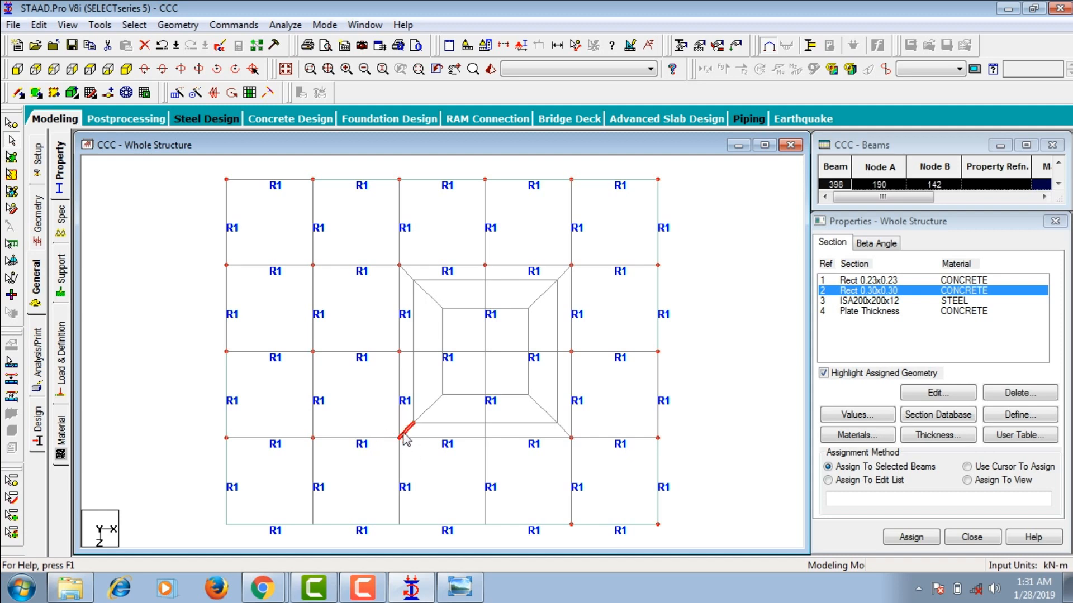
pyautogui.keyDown('ctrl'); pyautogui.click(403, 433); pyautogui.keyUp('ctrl')
pyautogui.keyDown('ctrl'); pyautogui.click(399, 417); pyautogui.keyUp('ctrl')
pyautogui.moveTo(475, 339); pyautogui.dragTo(492, 363)
pyautogui.click(126, 70)
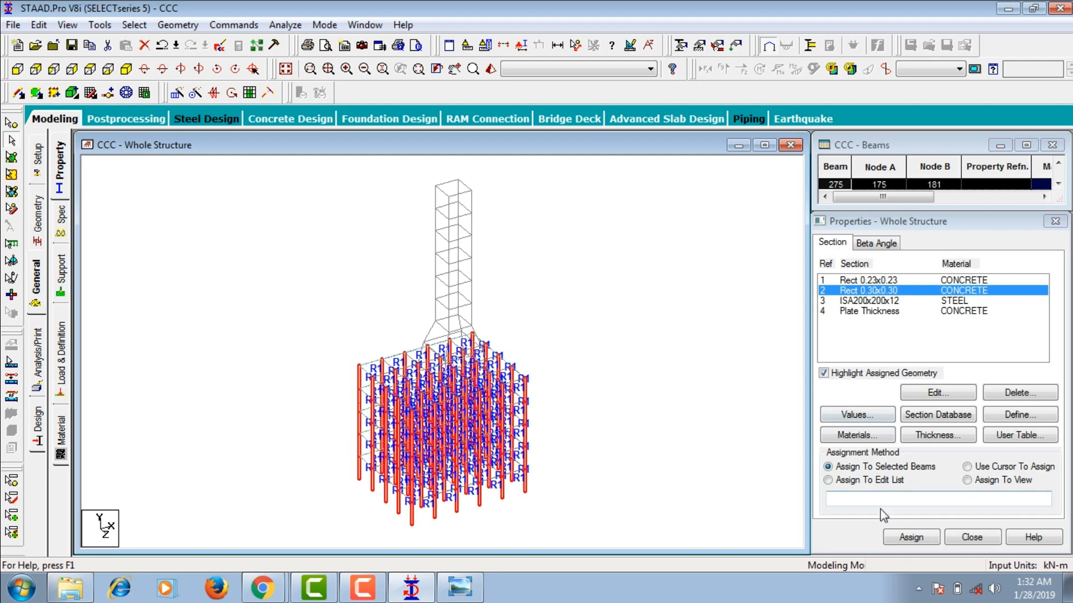
pyautogui.click(892, 538)
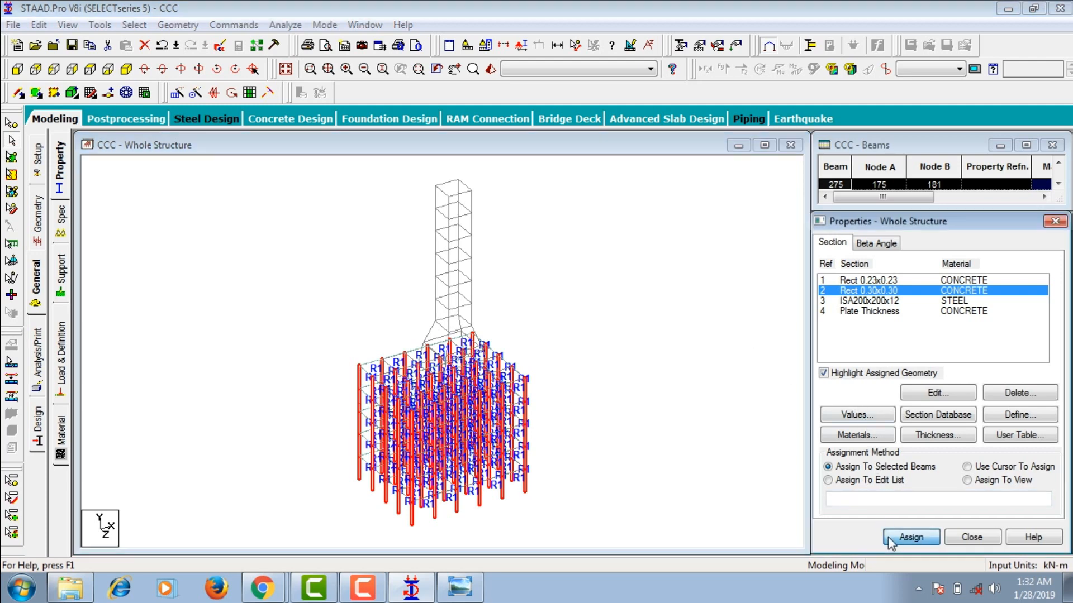
pyautogui.click(951, 423)
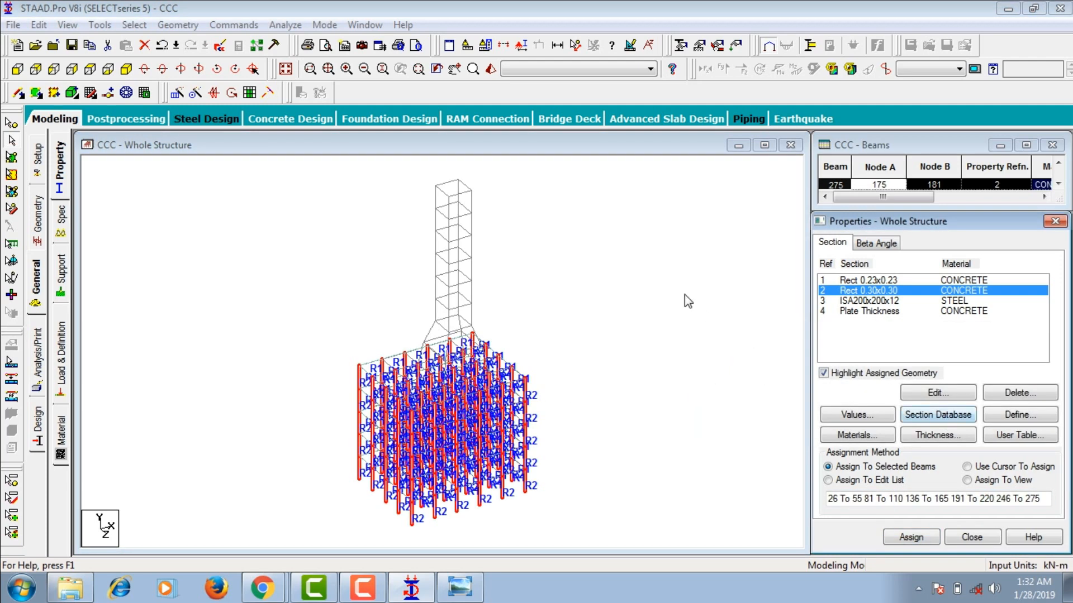
# Assign the ISA200x200x12 steel section to all members of the rooftop tower, including its tapered base.
pyautogui.click(863, 304)
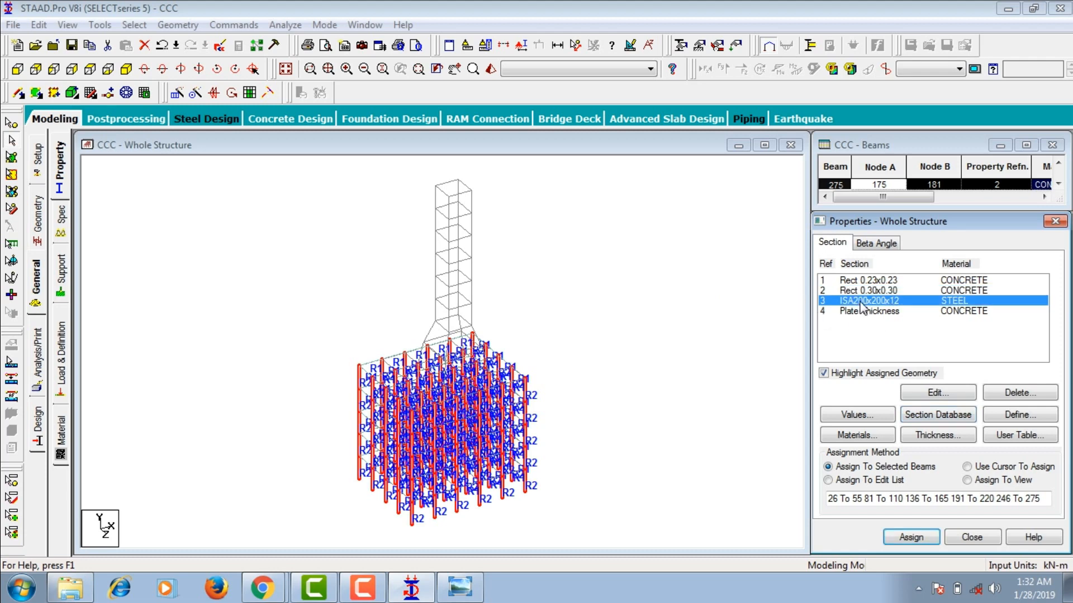
pyautogui.click(17, 69)
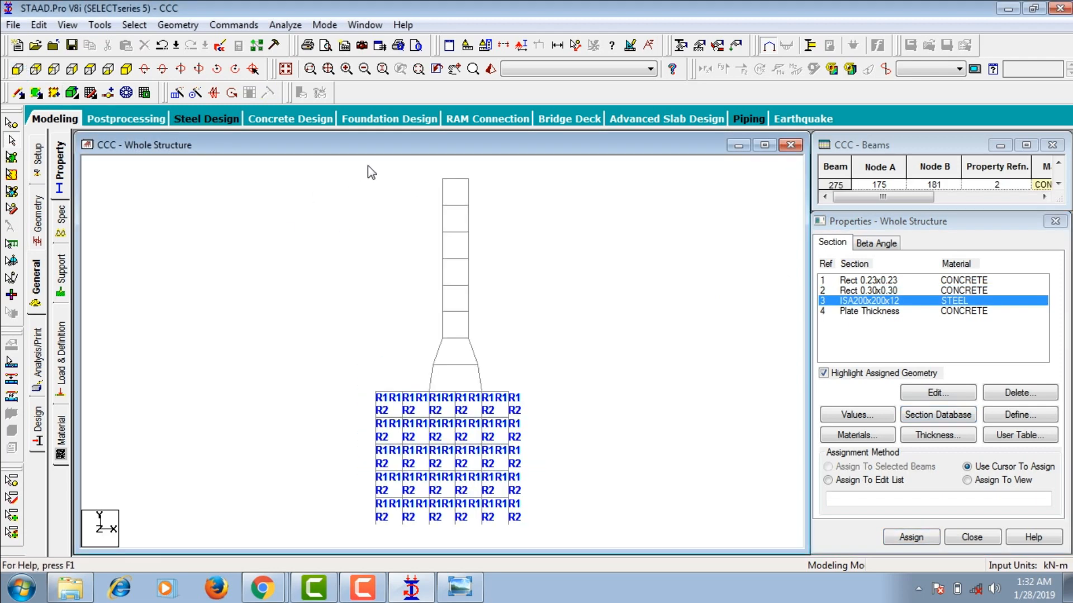
pyautogui.moveTo(404, 163); pyautogui.dragTo(543, 388)
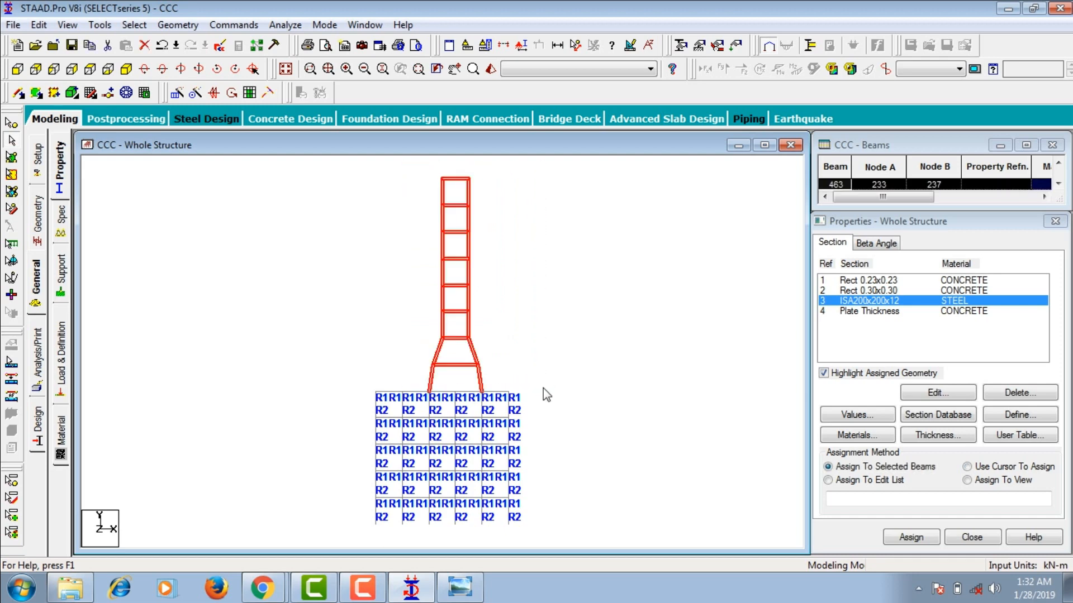
pyautogui.click(126, 69)
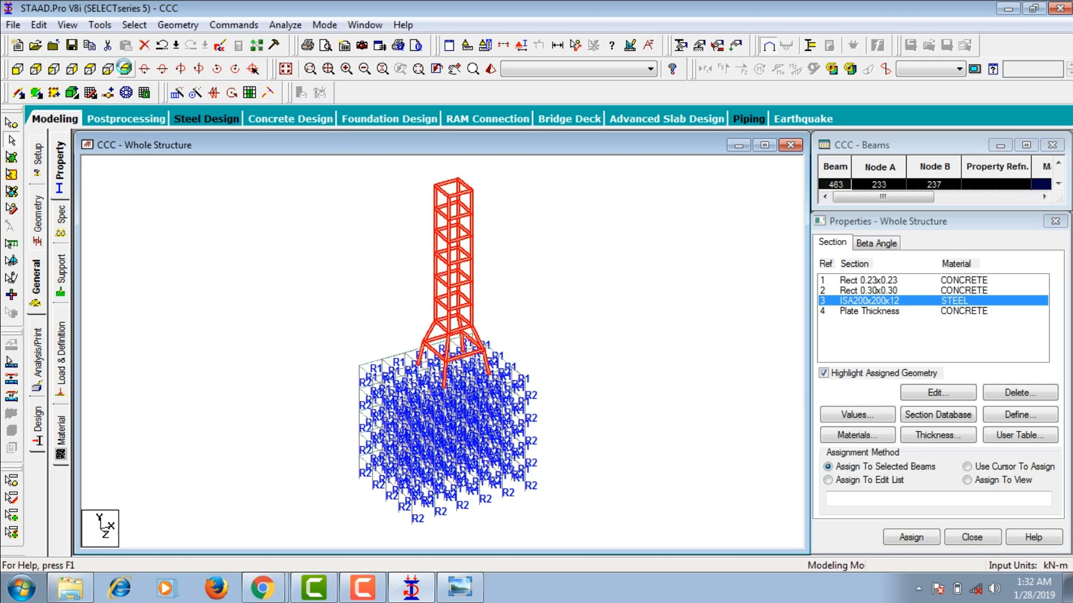
pyautogui.click(915, 536)
pyautogui.click(952, 435)
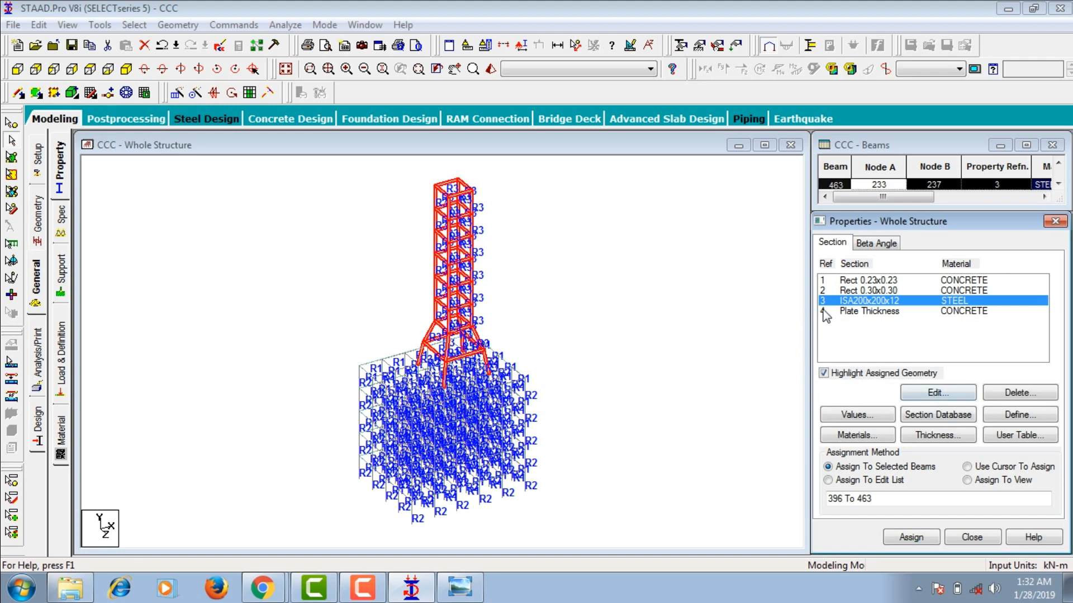
# Assign the concrete Plate Thickness property to all floor plates in the view.
pyautogui.click(844, 312)
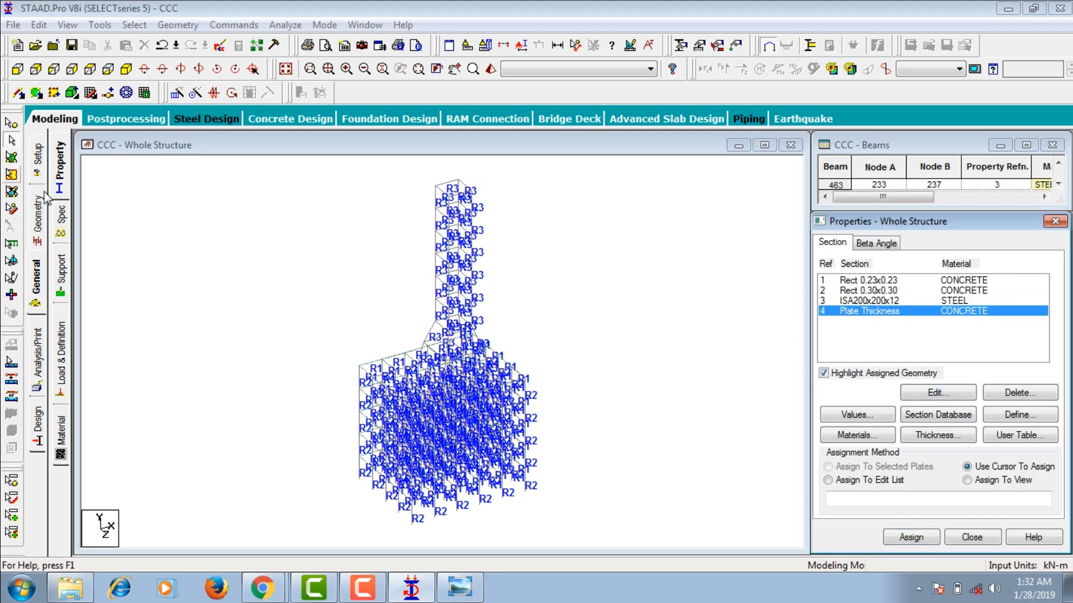
pyautogui.click(1013, 482)
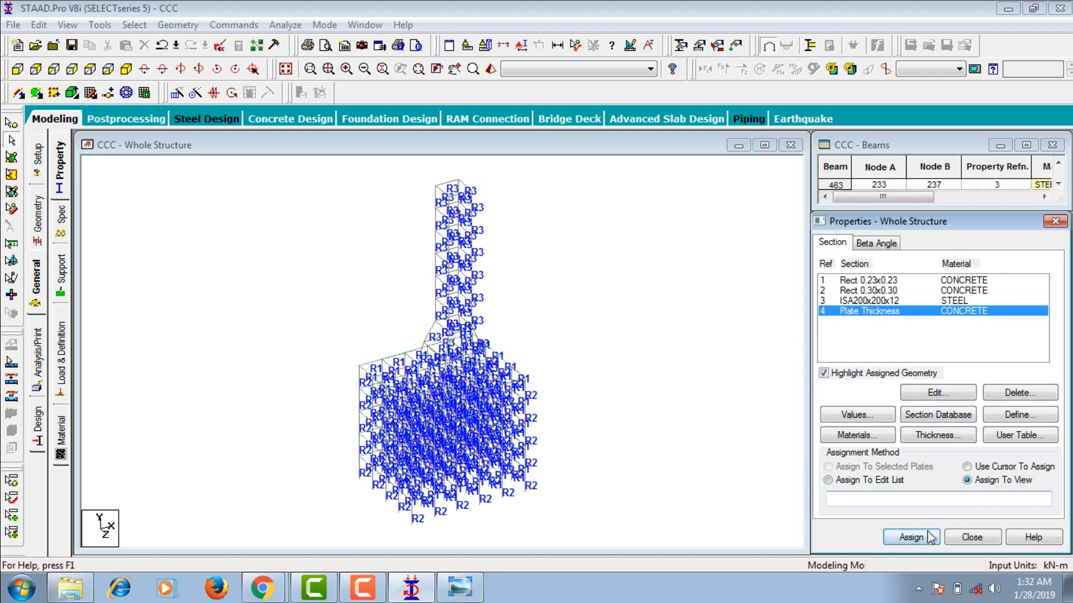
pyautogui.click(911, 537)
pyautogui.click(953, 425)
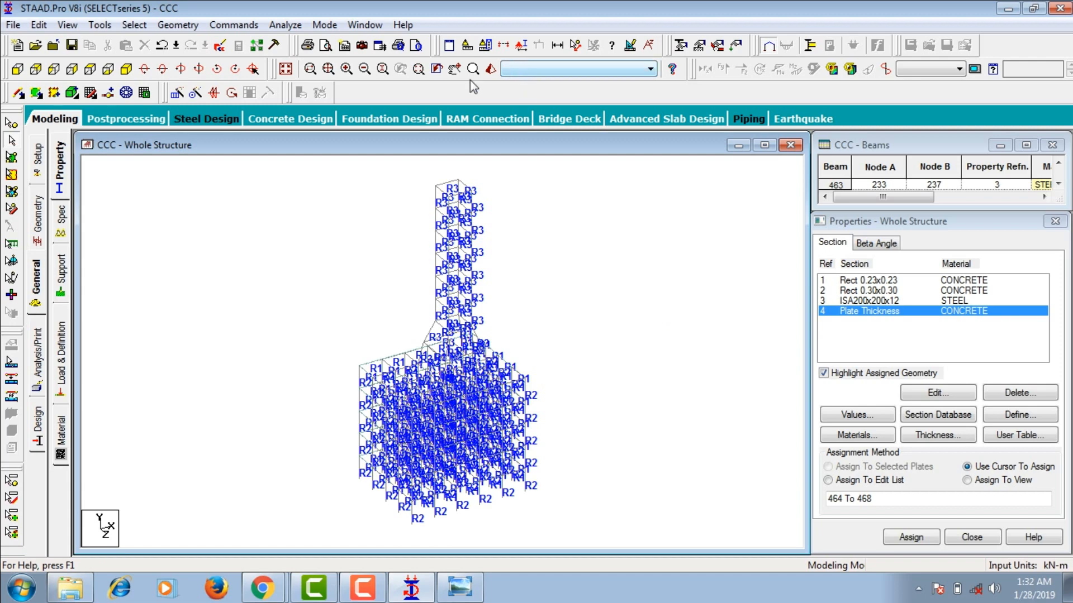
# Examine the assigned beam, column, tower and plate properties in the 3D rendered view from several angles.
pyautogui.click(490, 68)
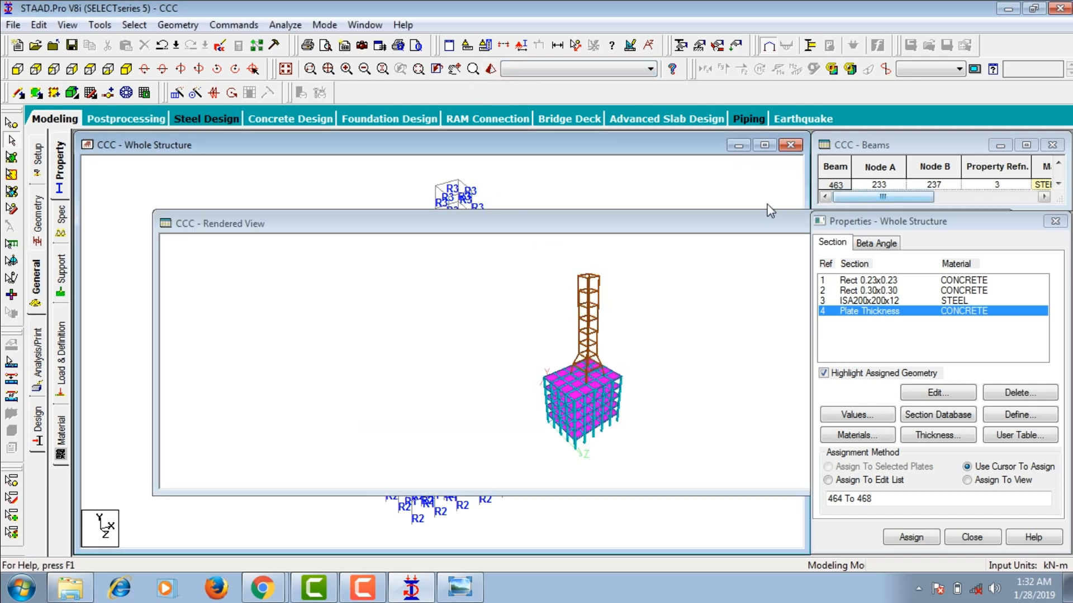
pyautogui.moveTo(737, 226); pyautogui.dragTo(644, 152)
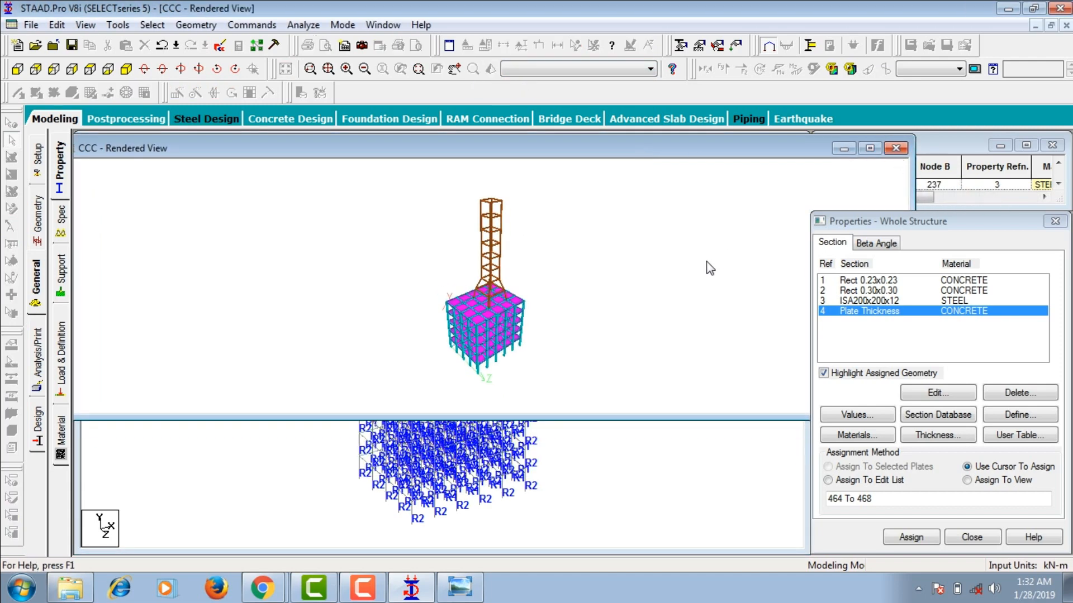
pyautogui.moveTo(576, 521)
pyautogui.mouseDown()
pyautogui.moveTo(546, 317)
pyautogui.moveTo(610, 340)
pyautogui.moveTo(663, 424)
pyautogui.moveTo(478, 354)
pyautogui.mouseUp()
pyautogui.moveTo(594, 256); pyautogui.dragTo(56, 303)
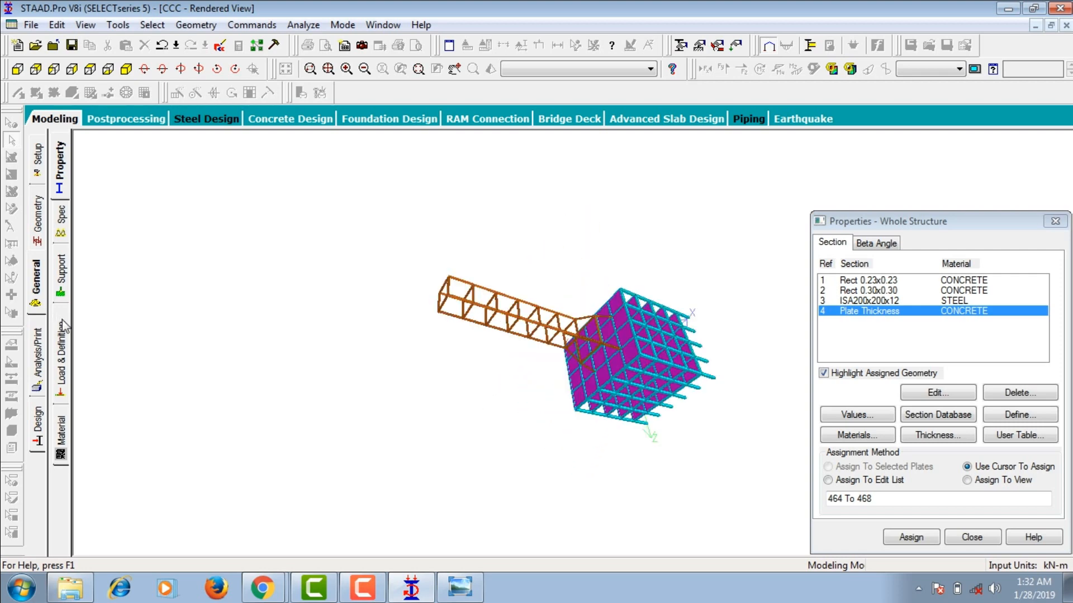
# Create a fixed support definition for the structure.
pyautogui.click(63, 290)
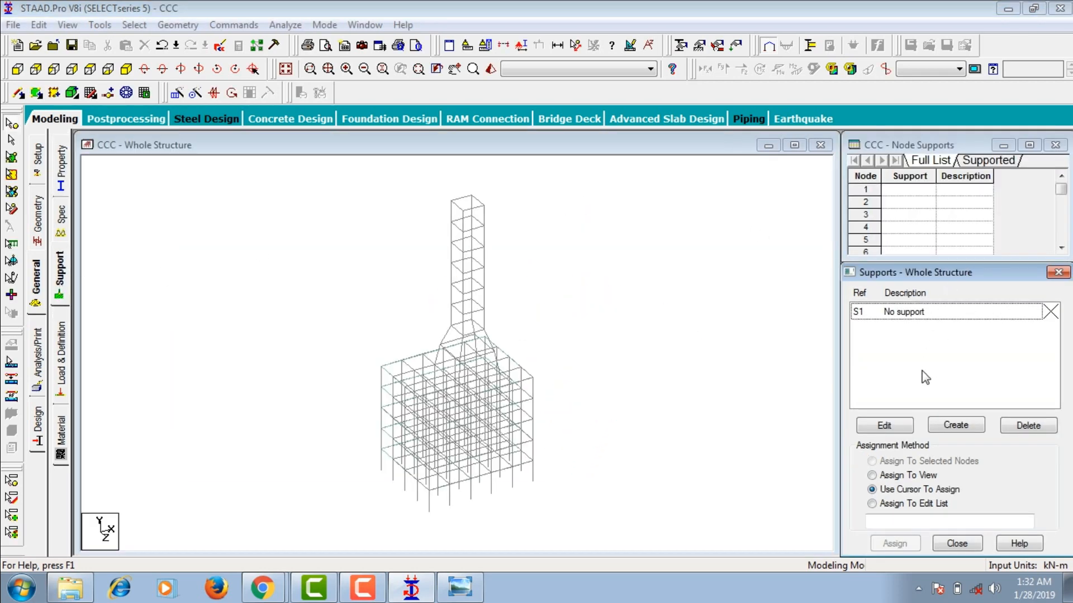
pyautogui.click(942, 430)
pyautogui.press('Return')
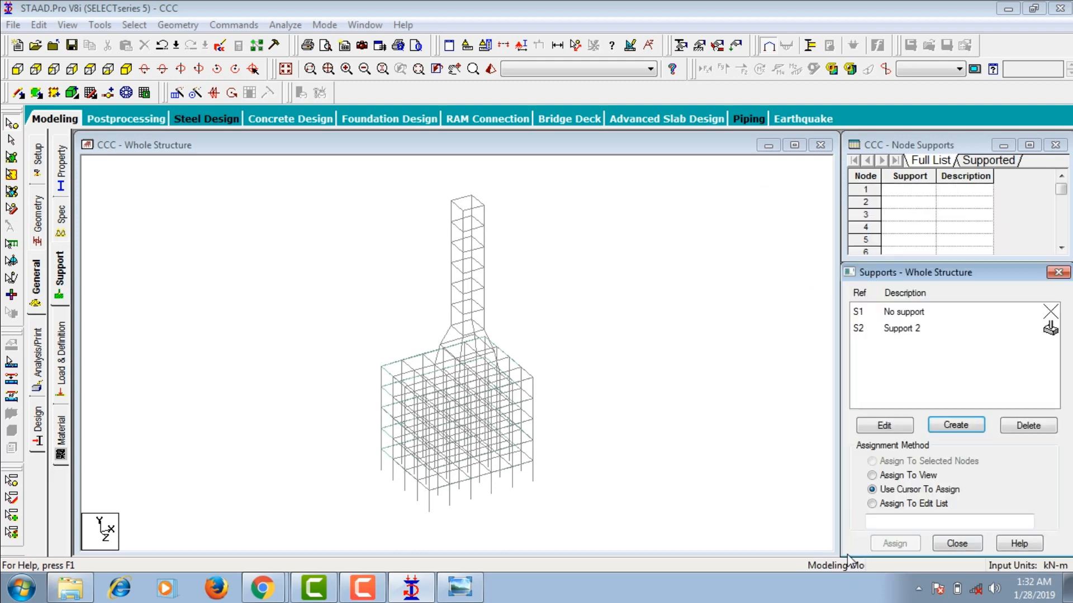
# Assign the fixed support (Support 2) to all column base nodes at the lowest level of the building.
pyautogui.click(905, 334)
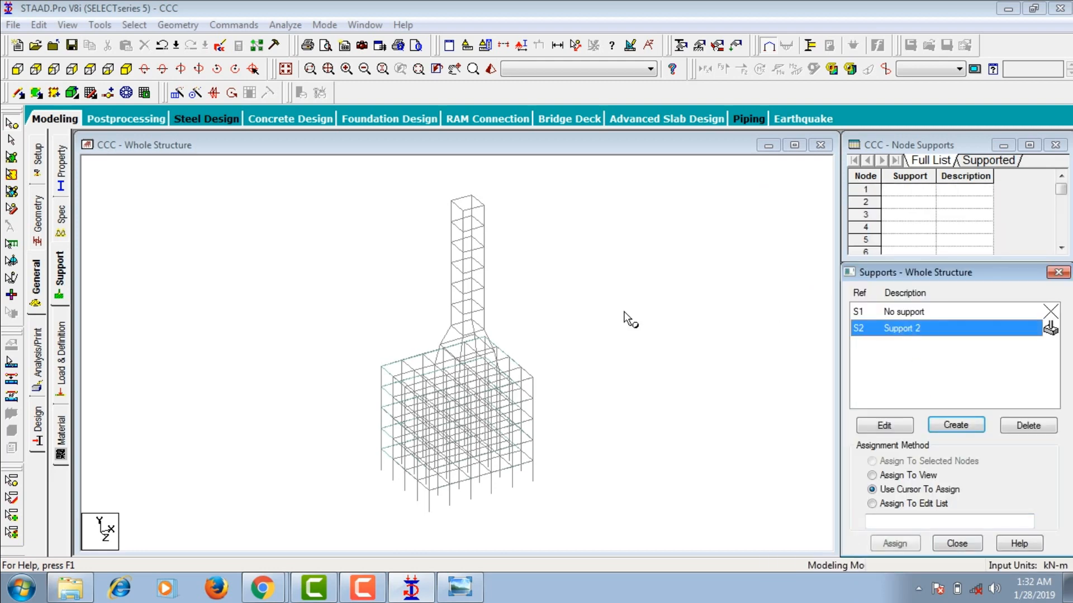
pyautogui.click(17, 68)
pyautogui.moveTo(377, 497); pyautogui.dragTo(558, 521)
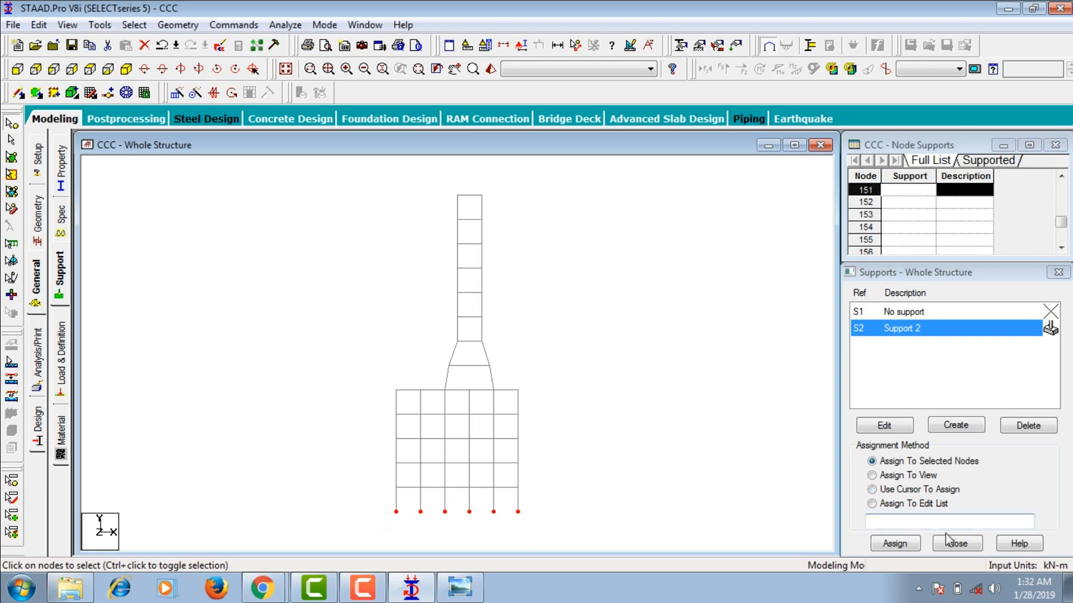
pyautogui.click(911, 543)
pyautogui.click(944, 454)
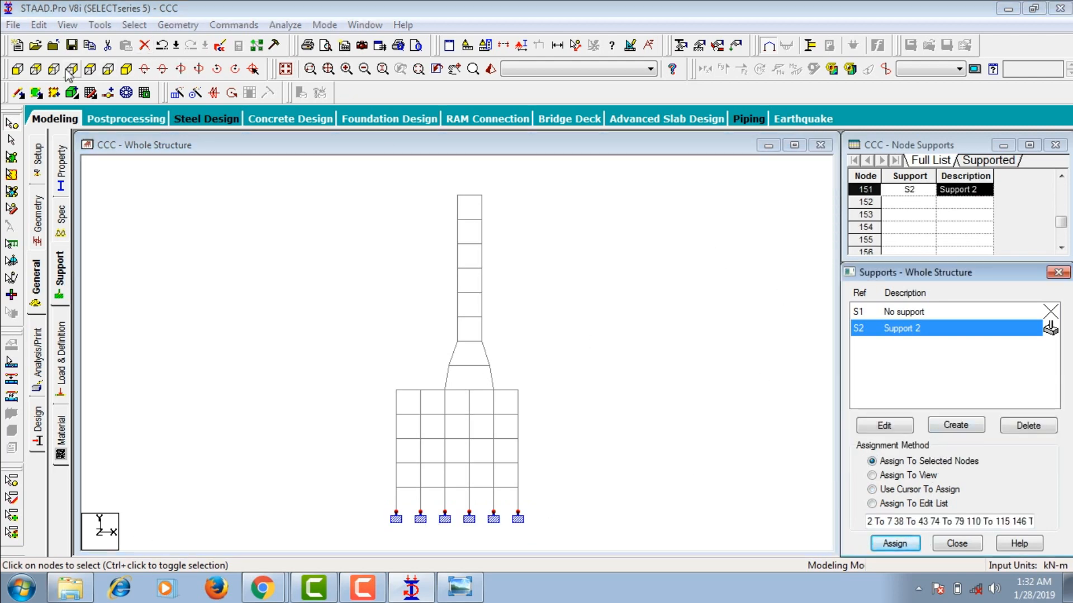
# Isolate the building's roof level with a window selection and show it in isometric view.
pyautogui.click(19, 68)
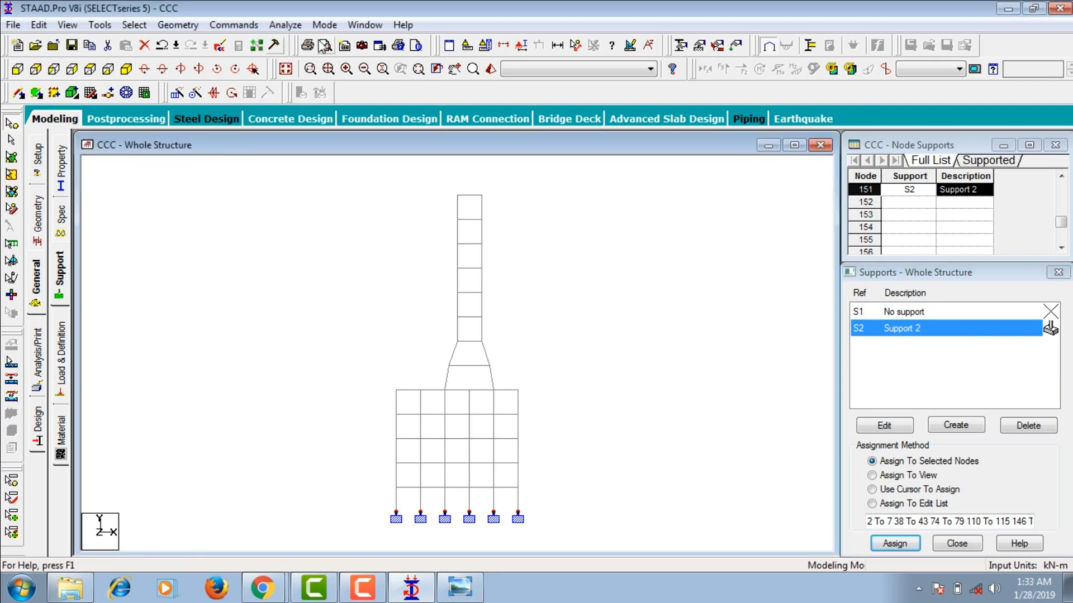
pyautogui.click(490, 47)
pyautogui.click(582, 202)
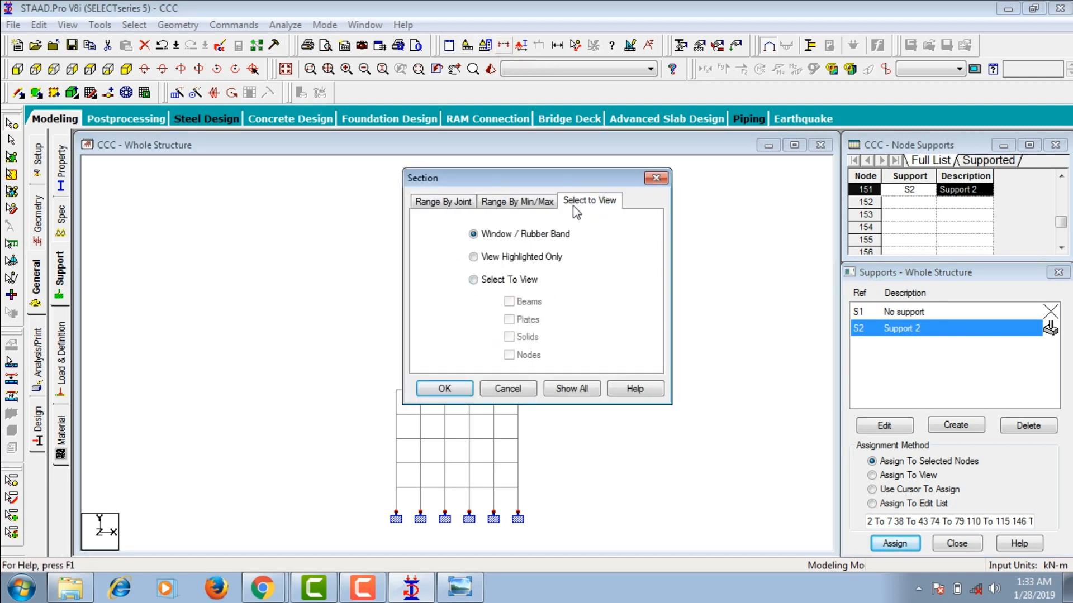
pyautogui.click(444, 389)
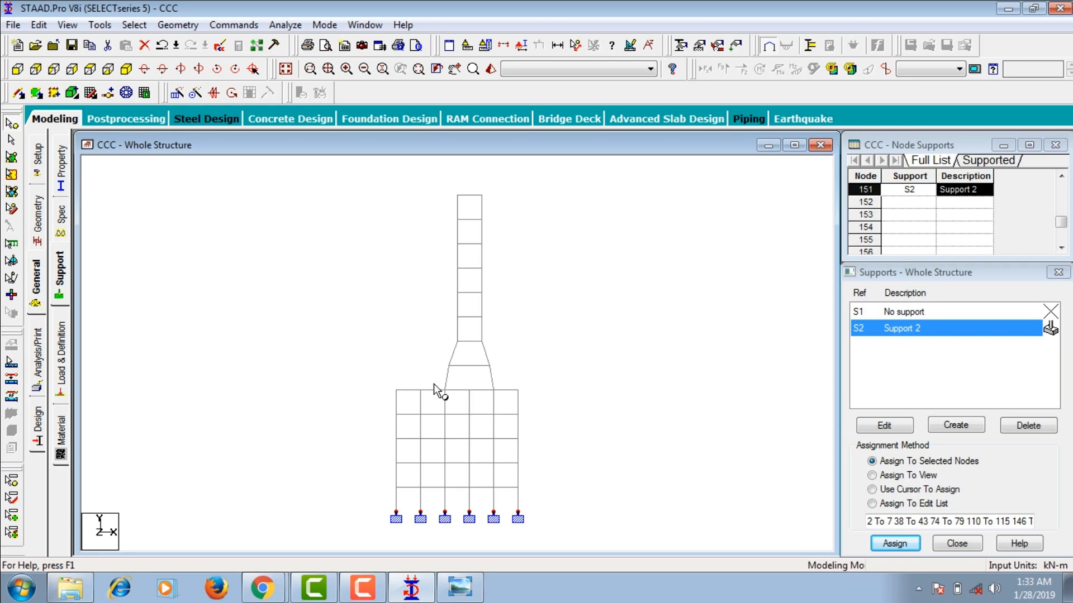
pyautogui.moveTo(435, 380); pyautogui.dragTo(505, 401)
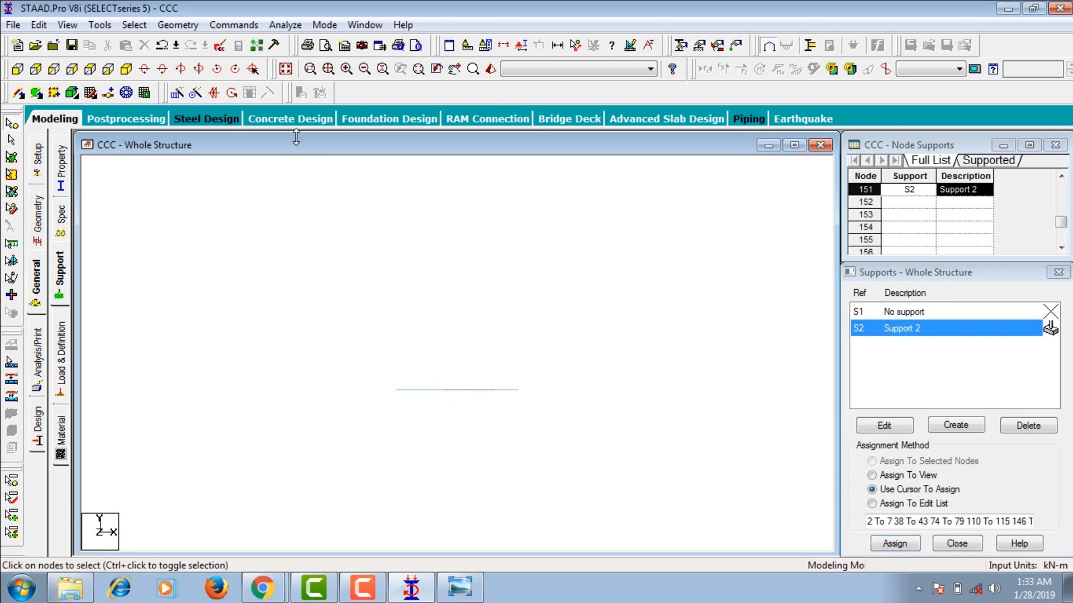
pyautogui.click(126, 69)
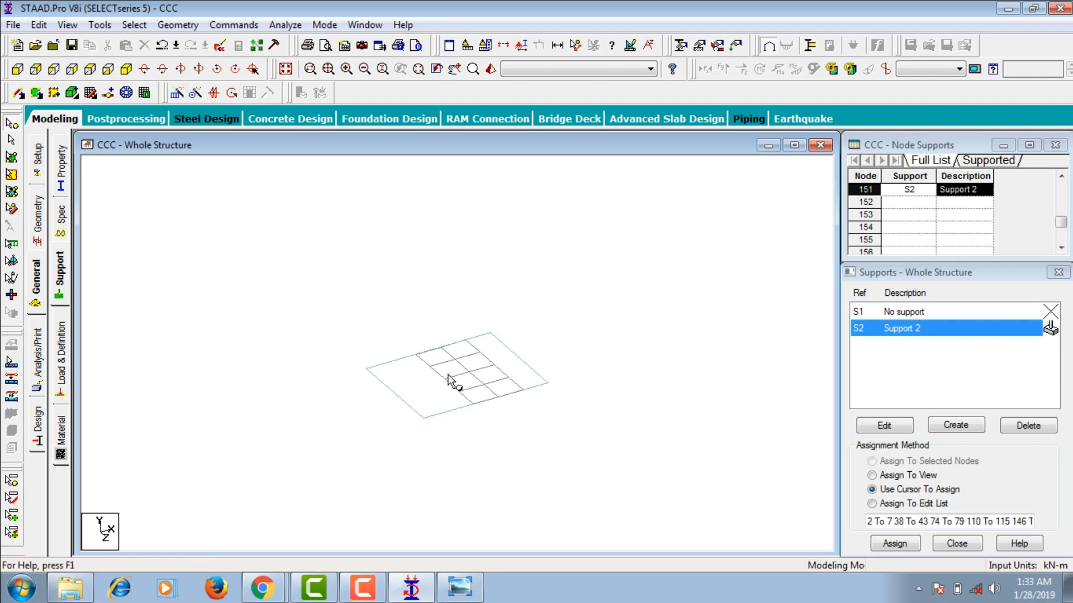
# Select the four roof nodes under the tower legs, restore the whole structure and assign Support 2 to them.
pyautogui.scroll(3, 451, 382)
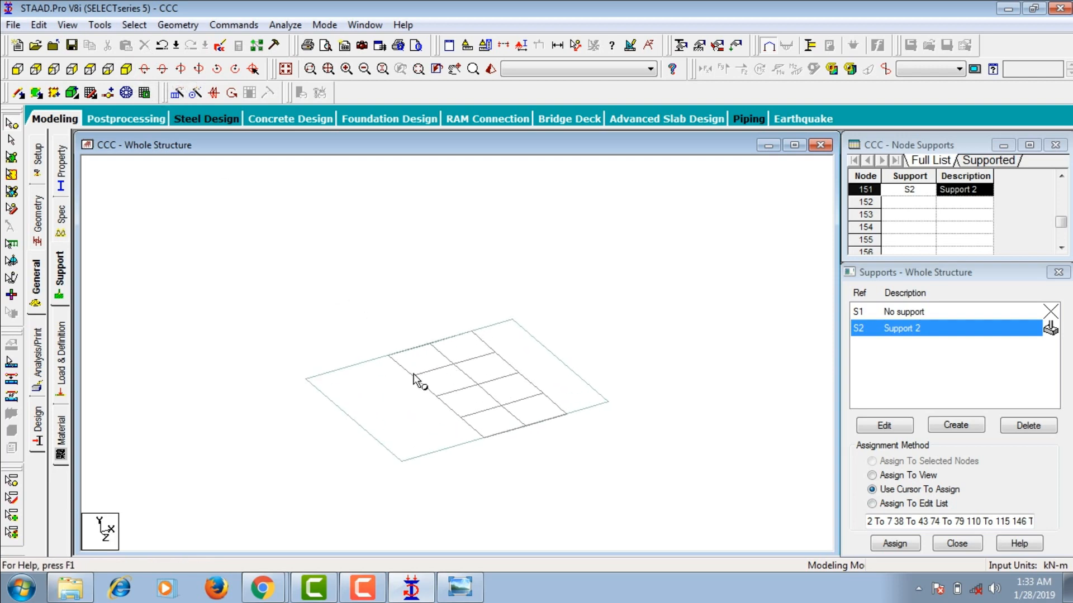
pyautogui.click(413, 375)
pyautogui.click(495, 353)
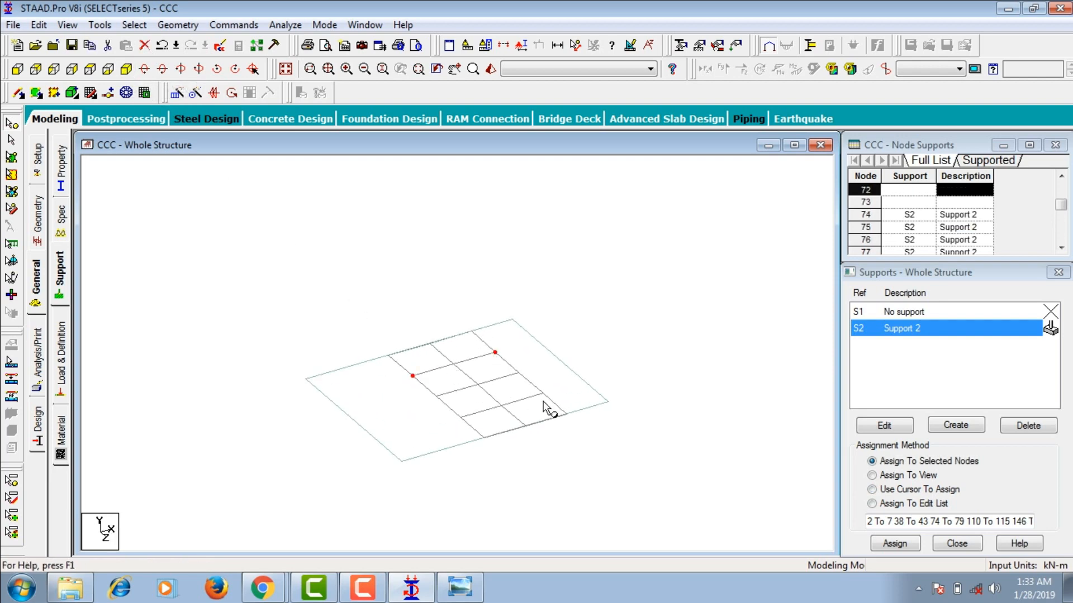
pyautogui.click(543, 398)
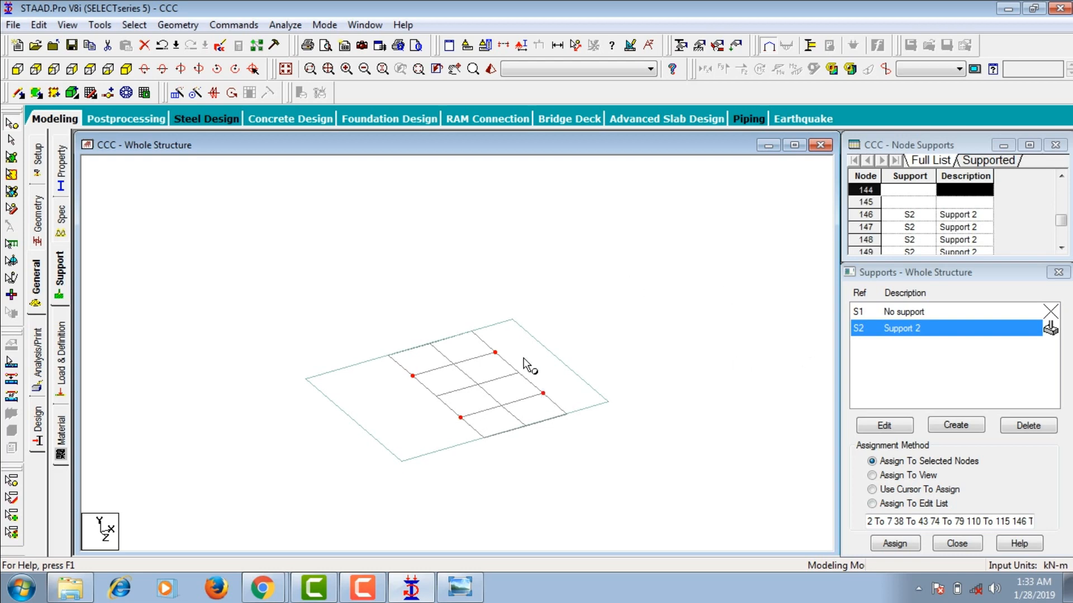
pyautogui.click(287, 67)
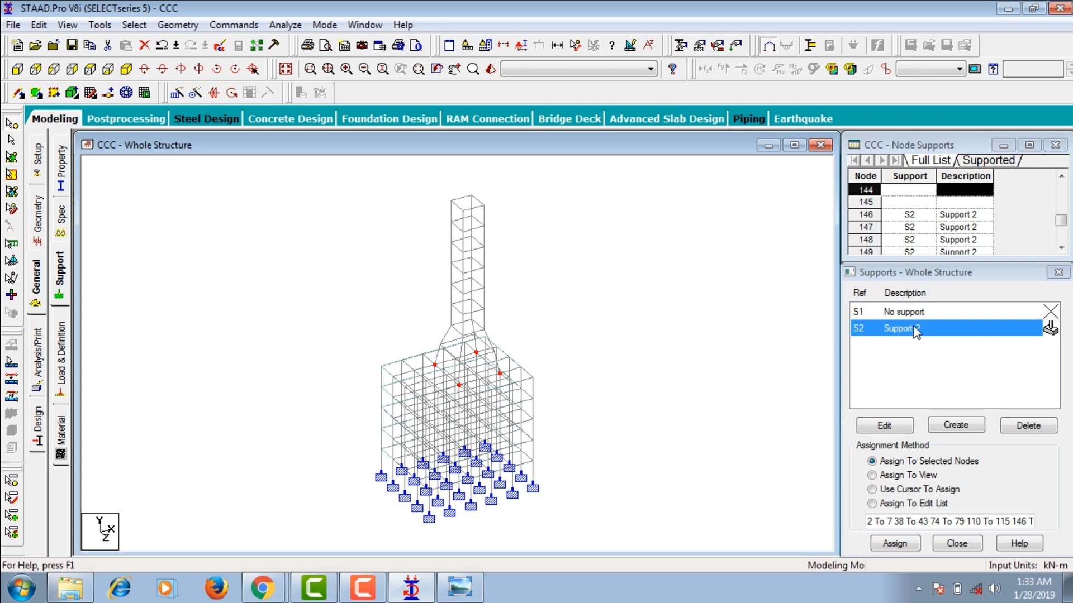
pyautogui.click(889, 544)
pyautogui.click(955, 453)
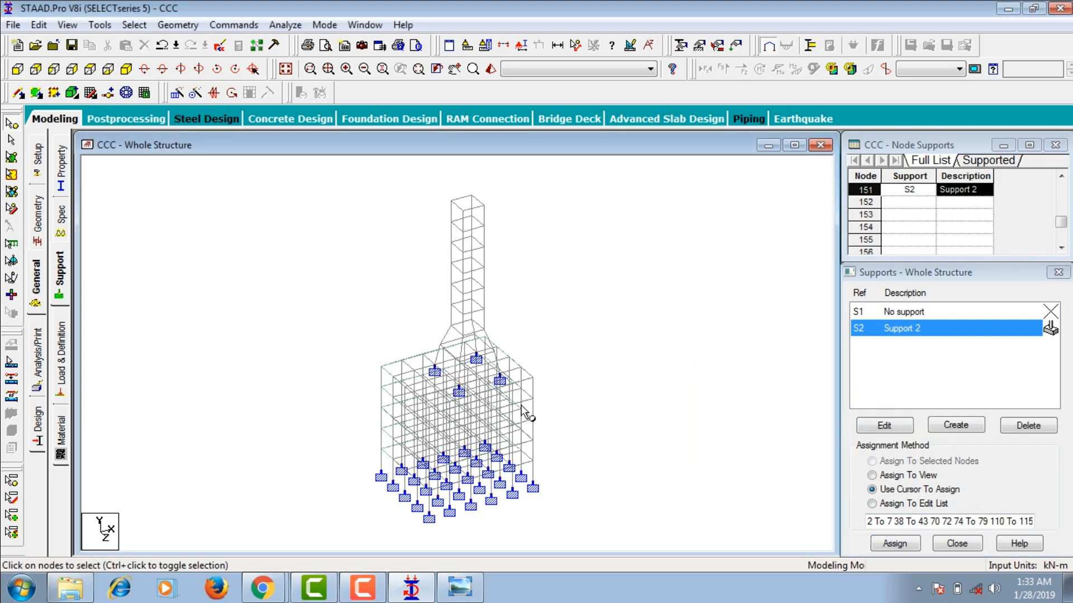
# Add primary load case 1 with loading type Dead and the title DL.
pyautogui.scroll(5, 522, 411)
pyautogui.scroll(-5, 526, 391)
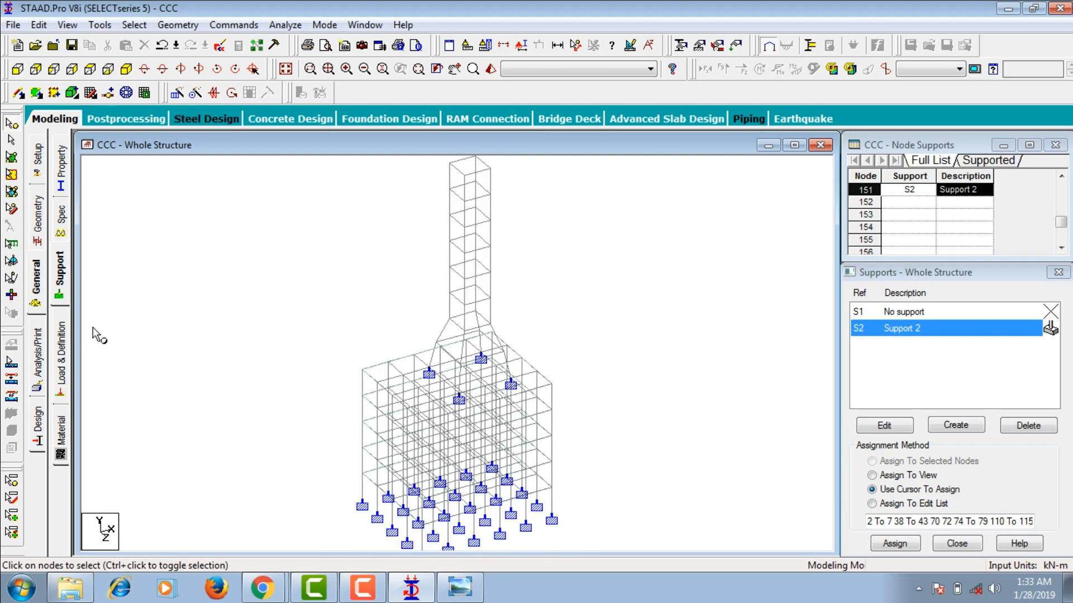
pyautogui.click(63, 346)
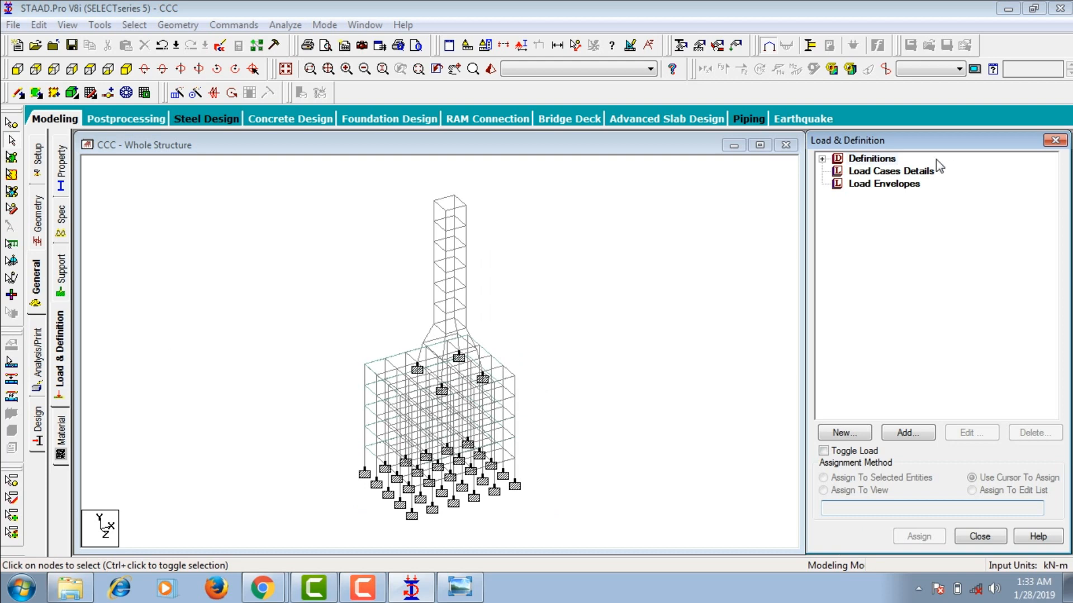
pyautogui.click(855, 171)
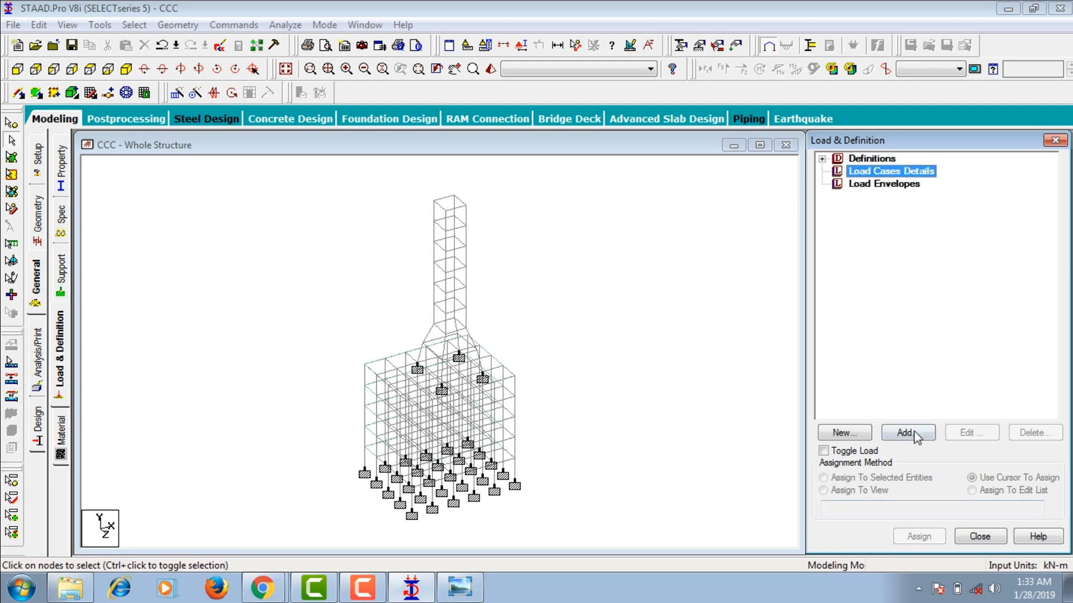
pyautogui.click(907, 434)
pyautogui.click(570, 203)
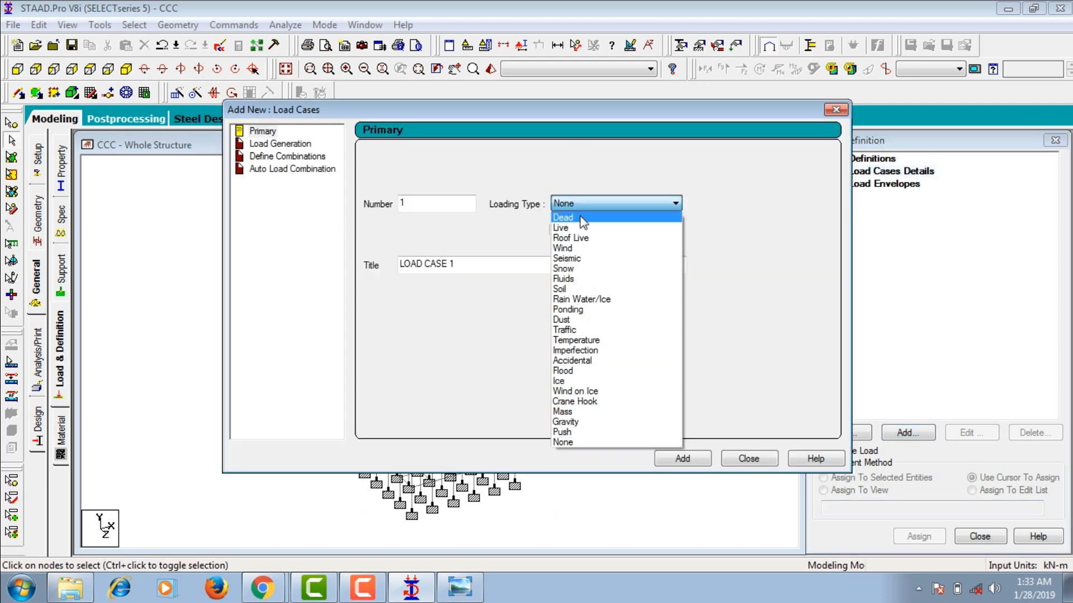
pyautogui.click(563, 217)
pyautogui.moveTo(471, 267); pyautogui.dragTo(355, 267)
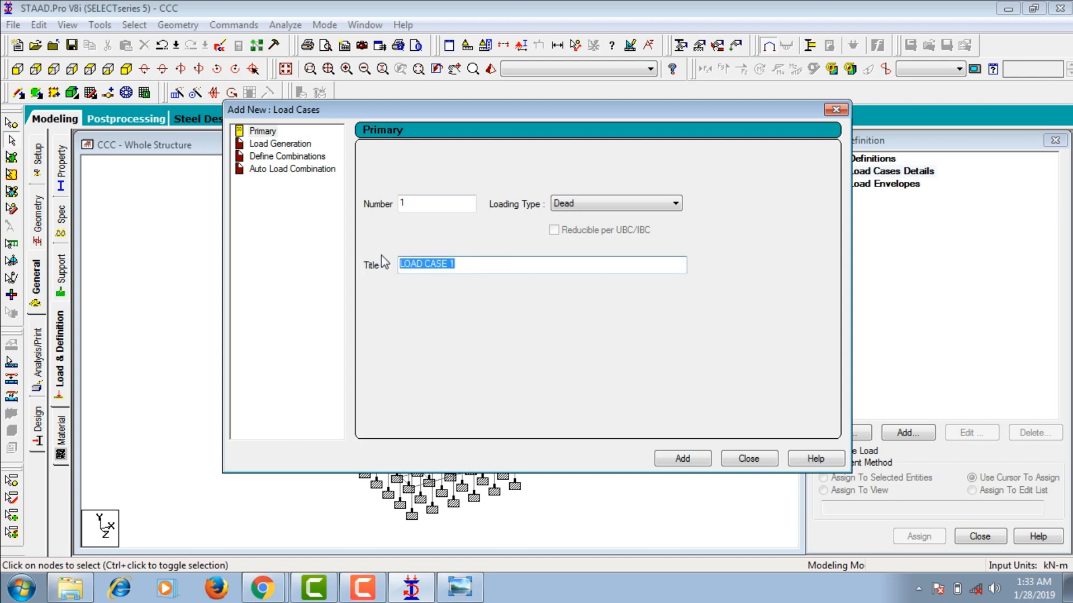
pyautogui.write('DL')
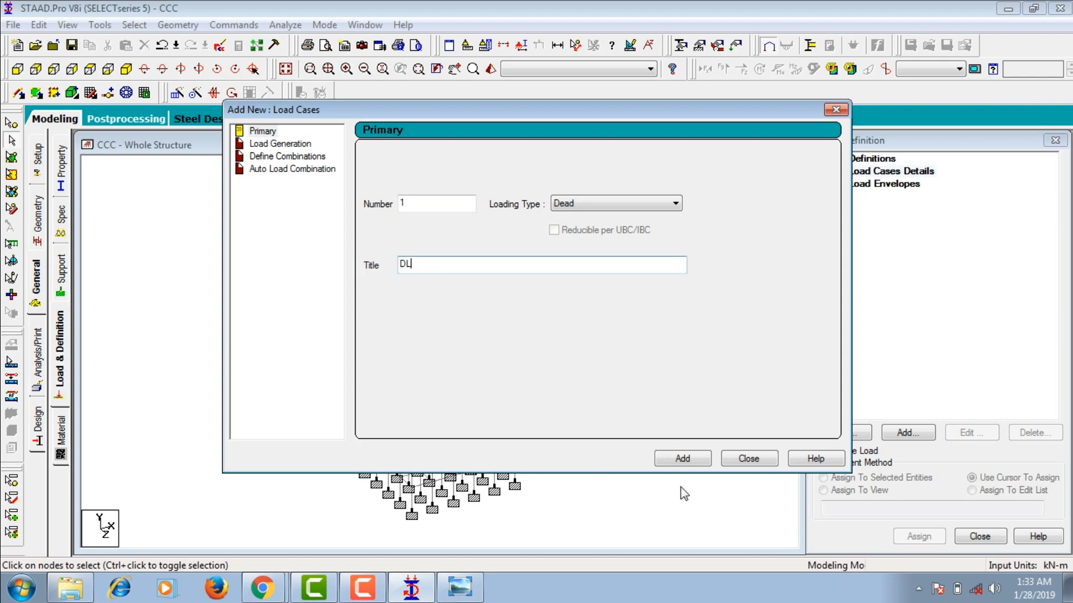
pyautogui.click(682, 458)
# Add primary load case 2 with loading type Live and the title LL, and finish adding load cases.
pyautogui.click(563, 204)
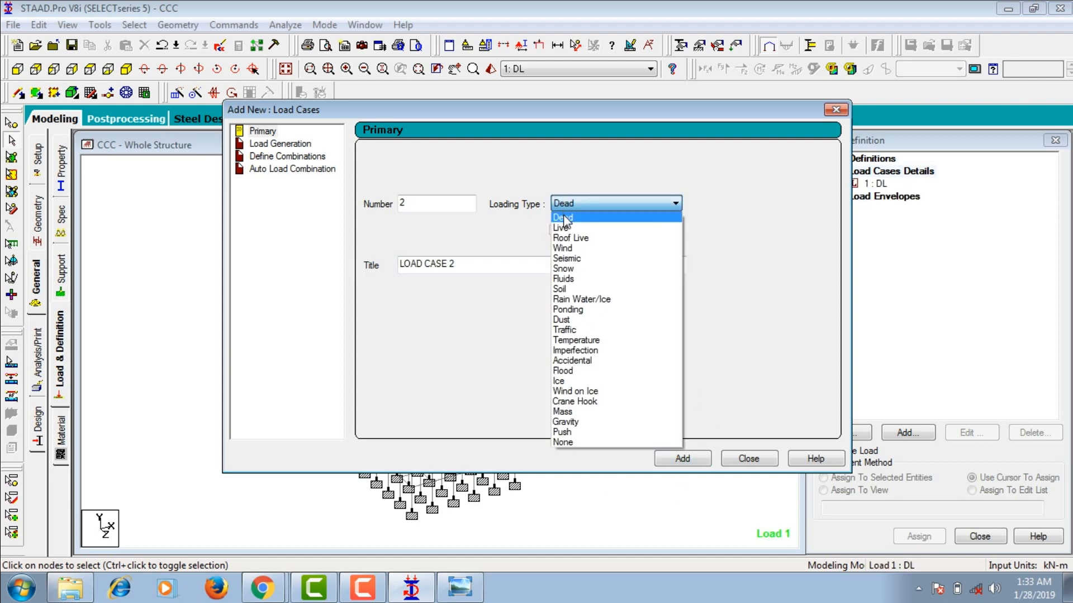
pyautogui.click(563, 226)
pyautogui.moveTo(491, 265); pyautogui.dragTo(369, 280)
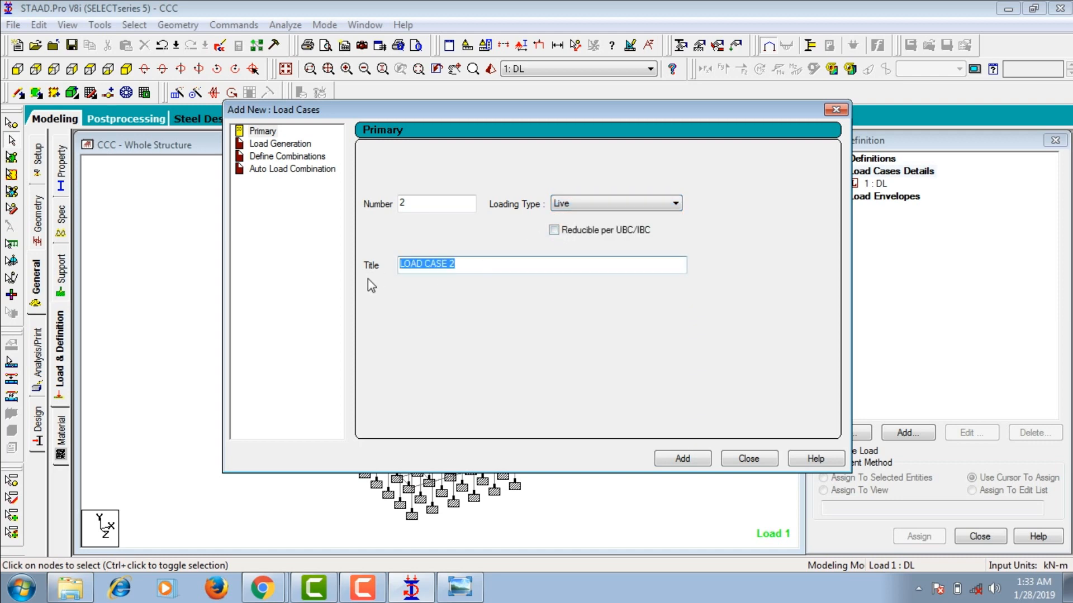
pyautogui.write('LL')
pyautogui.press('Return')
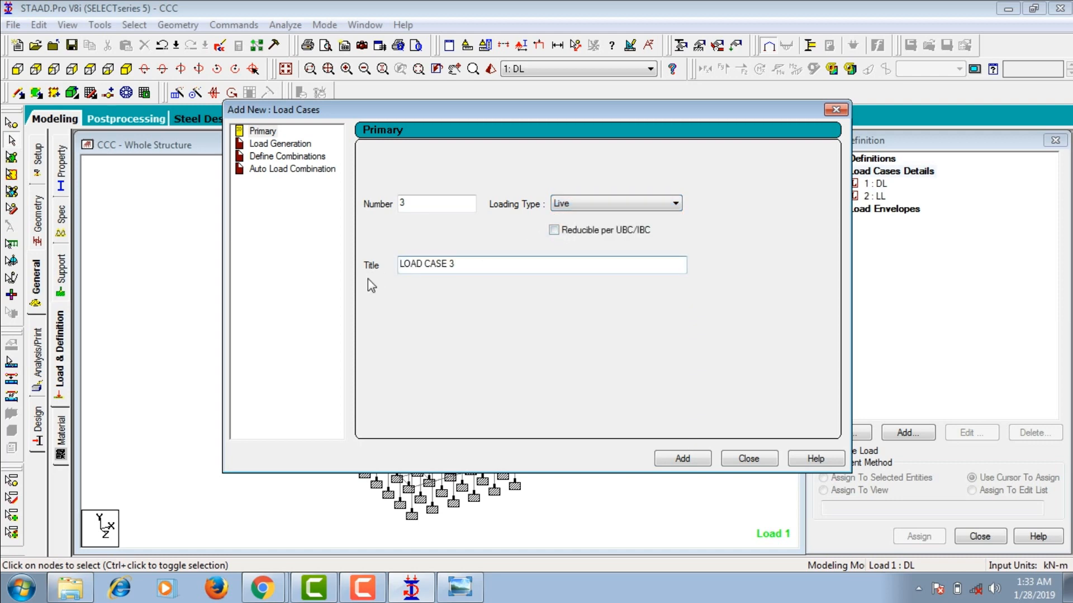
pyautogui.click(836, 110)
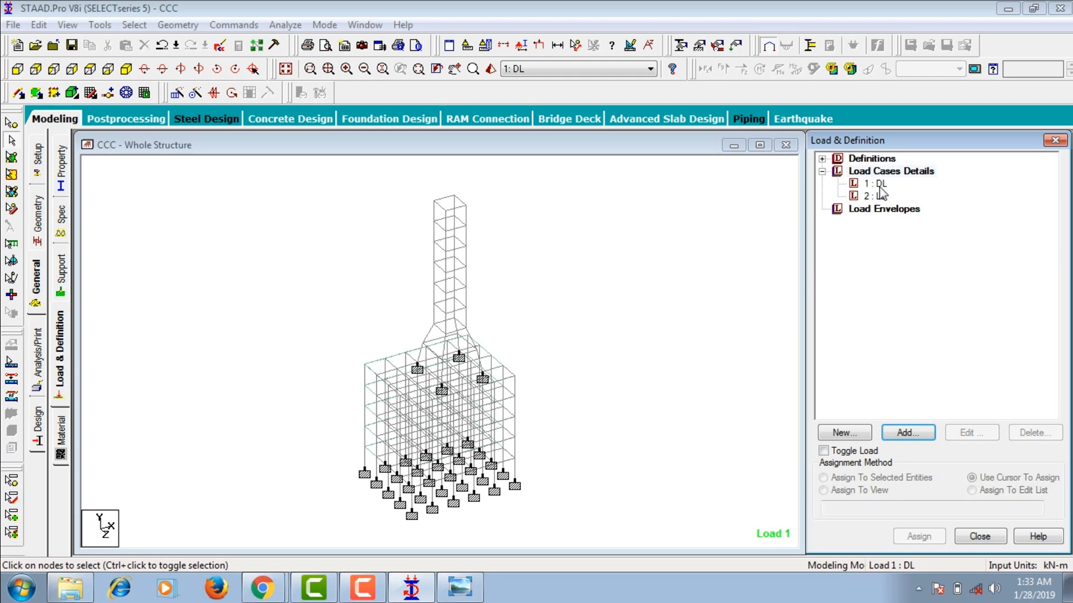
# Add a selfweight load in the Y direction with factor -1 to the DL load case.
pyautogui.click(879, 186)
pyautogui.click(917, 433)
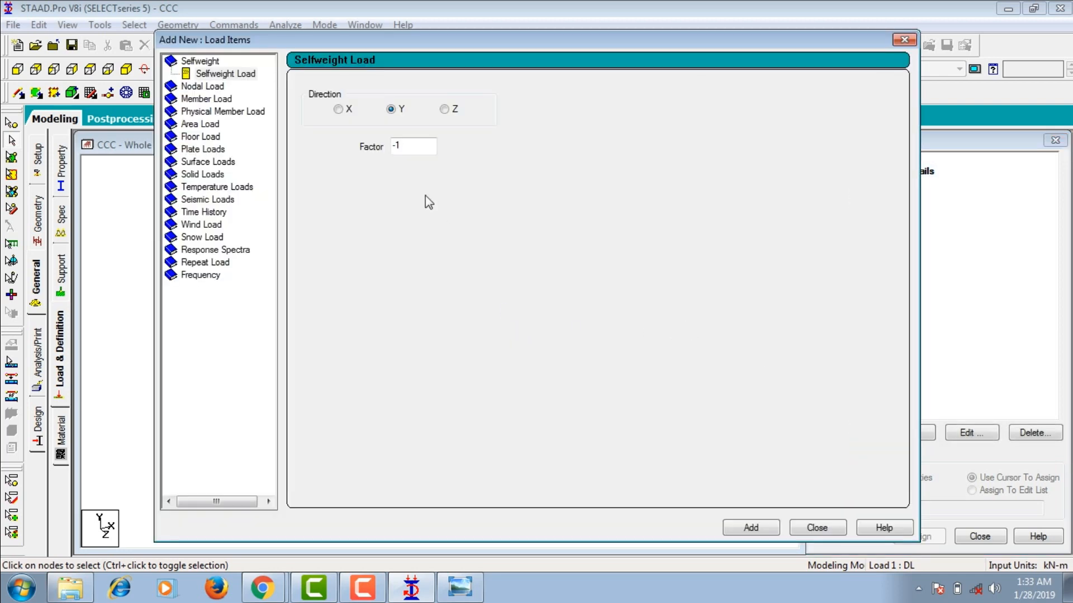
pyautogui.click(748, 527)
pyautogui.click(820, 529)
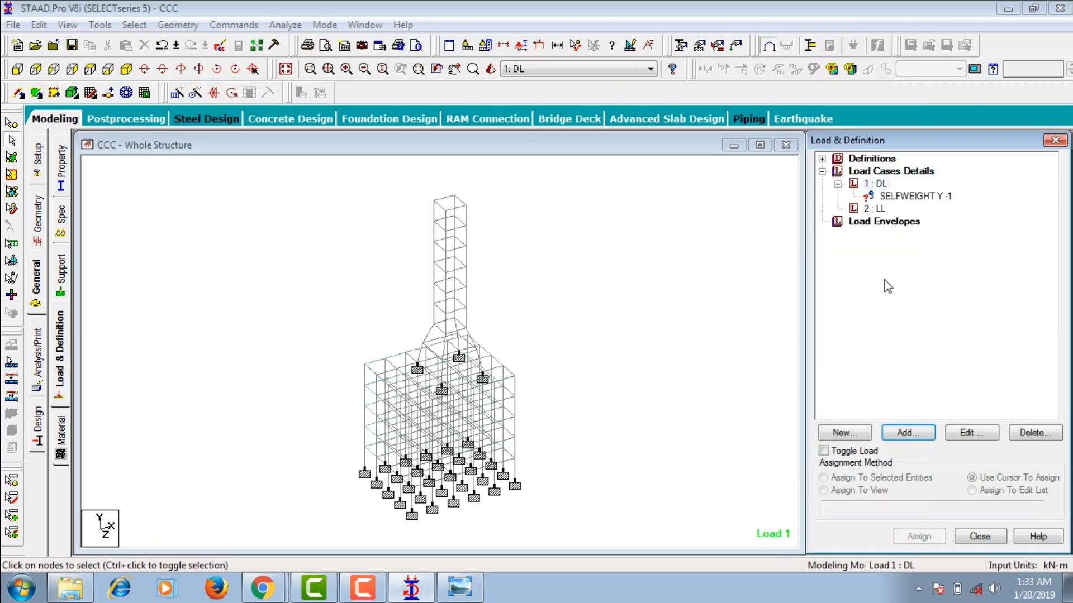
# Add a Global Y floor load of -3 kN/m2 over the Y range 3 to 15 m to the LL case and display it.
pyautogui.click(876, 209)
pyautogui.click(899, 435)
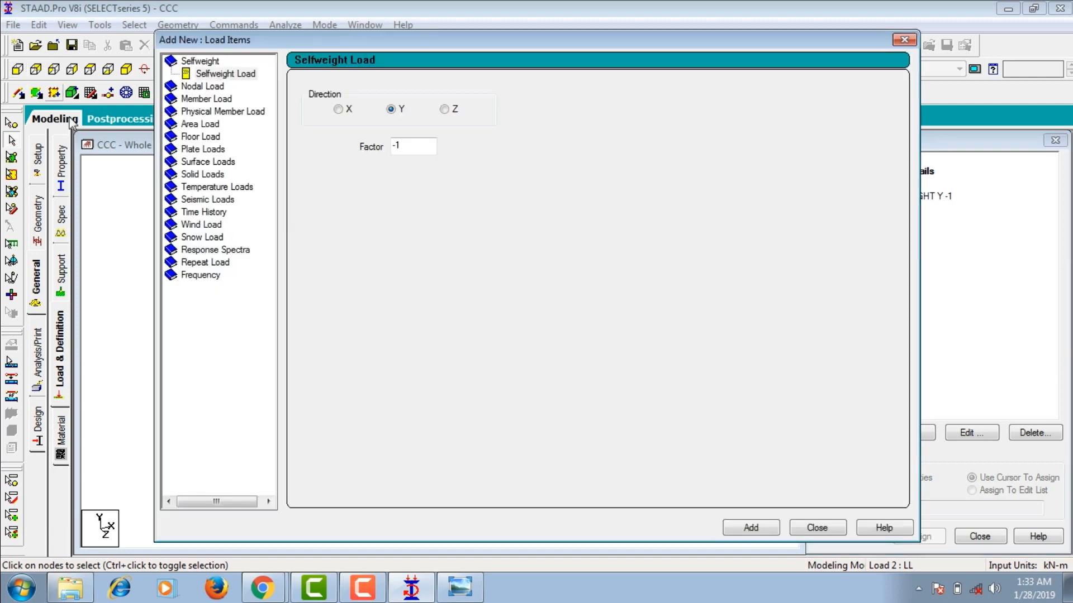
pyautogui.click(207, 137)
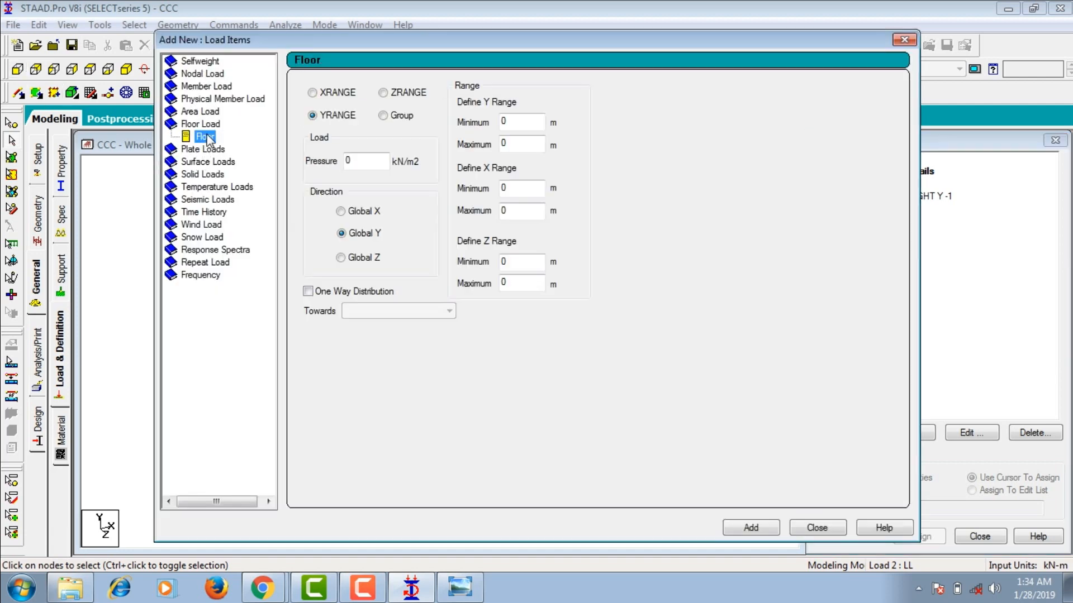
pyautogui.doubleClick(360, 161)
pyautogui.write('-3')
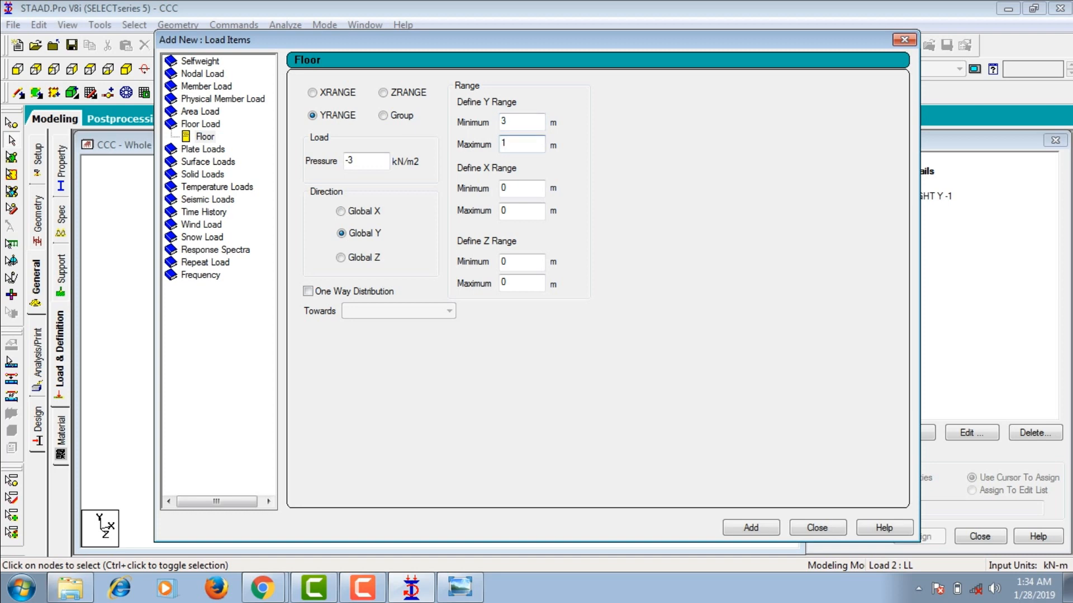
pyautogui.click(763, 529)
pyautogui.click(816, 528)
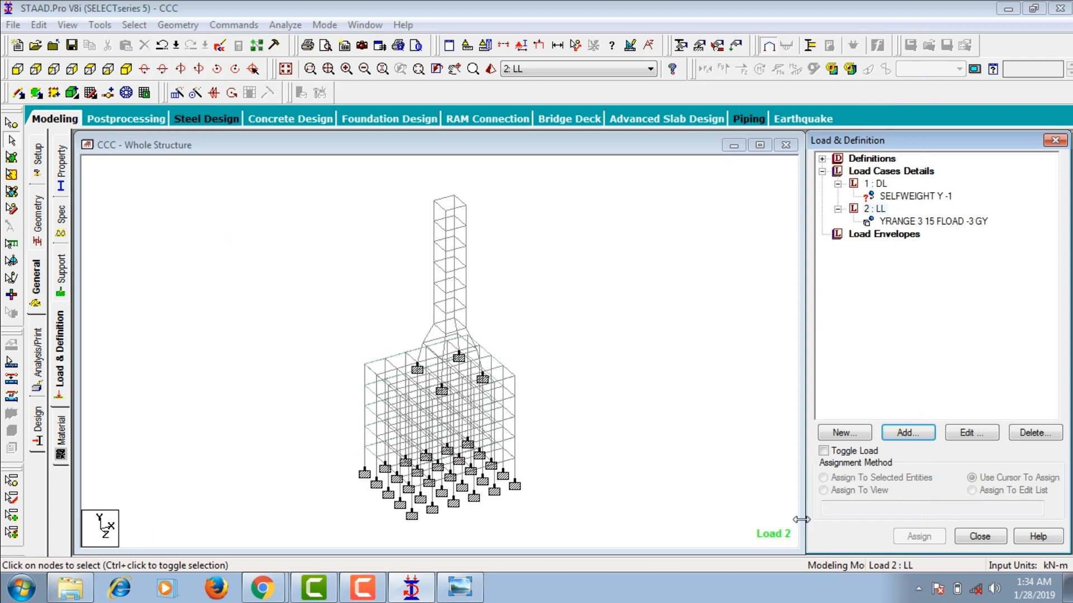
pyautogui.click(875, 224)
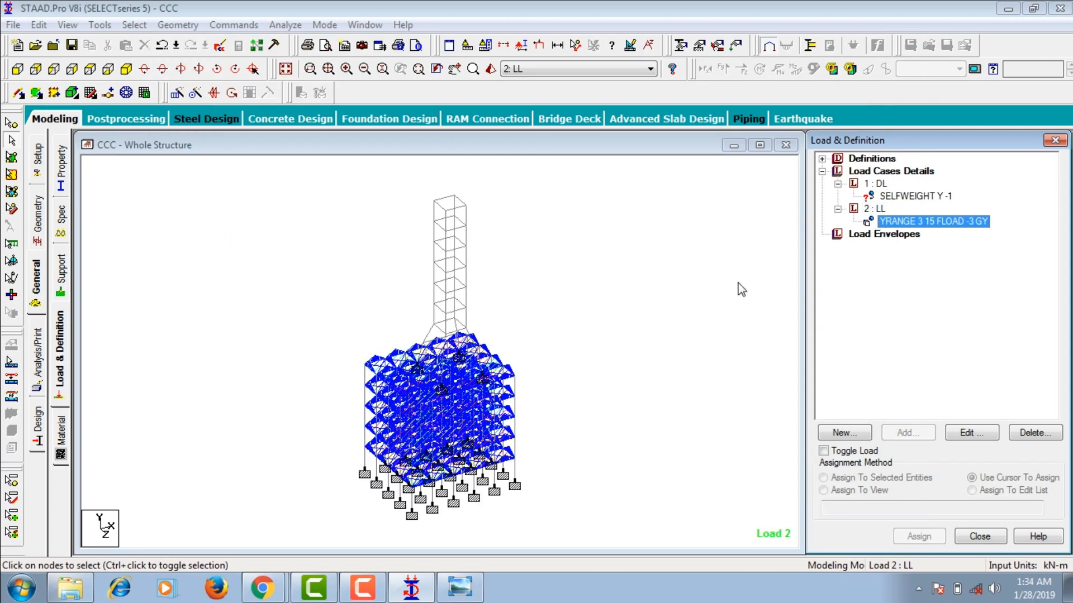
# Assign the selfweight load of the DL case to all members and plates in view.
pyautogui.click(885, 196)
pyautogui.click(857, 492)
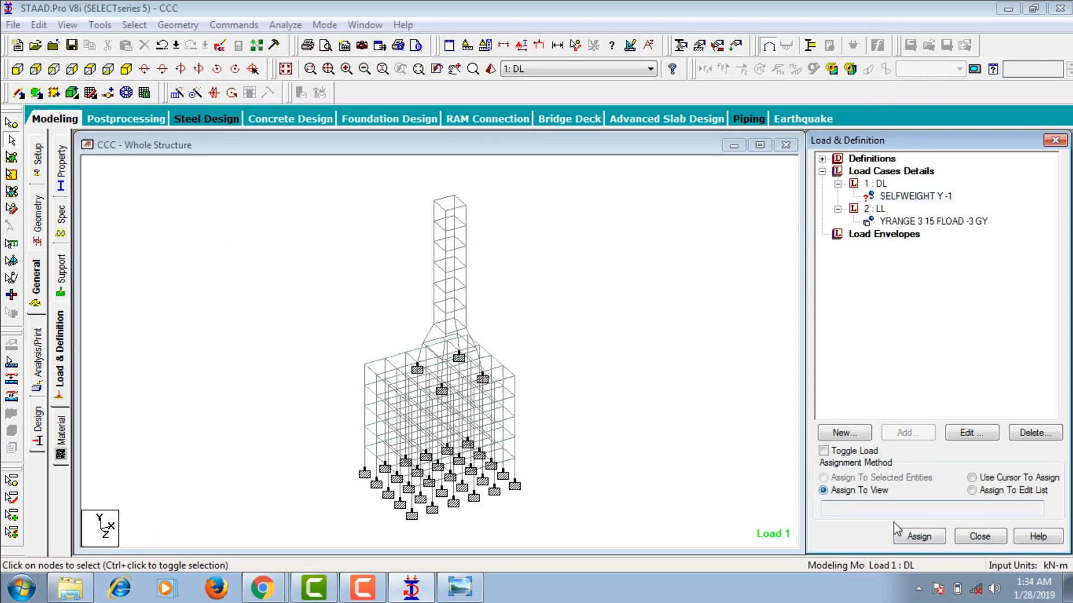
pyautogui.click(909, 537)
pyautogui.click(954, 384)
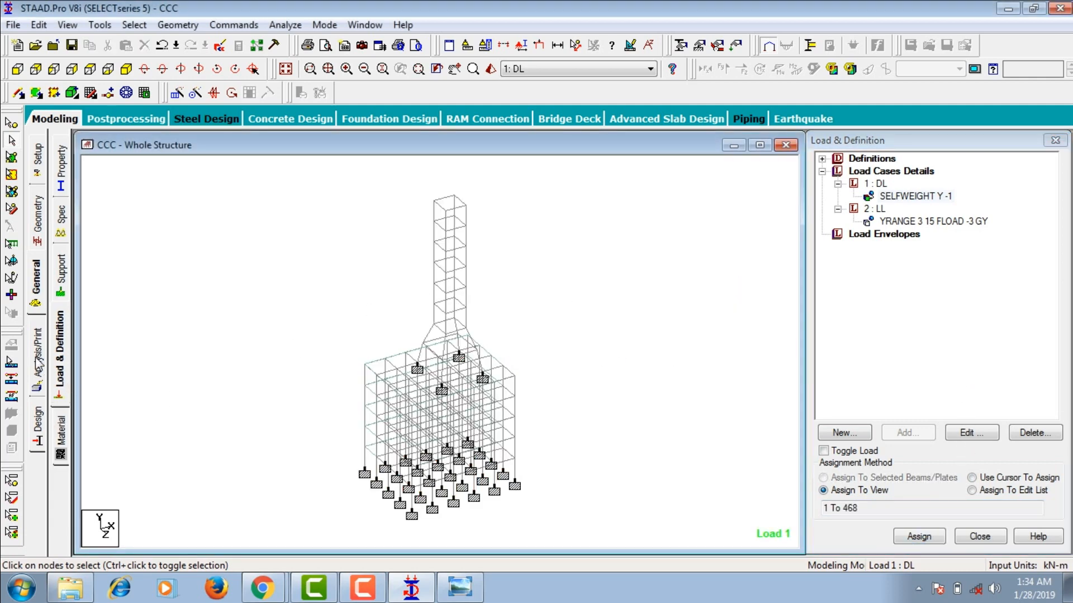
# Check the assigned materials and add a Perform Analysis command with the No Print option.
pyautogui.click(61, 438)
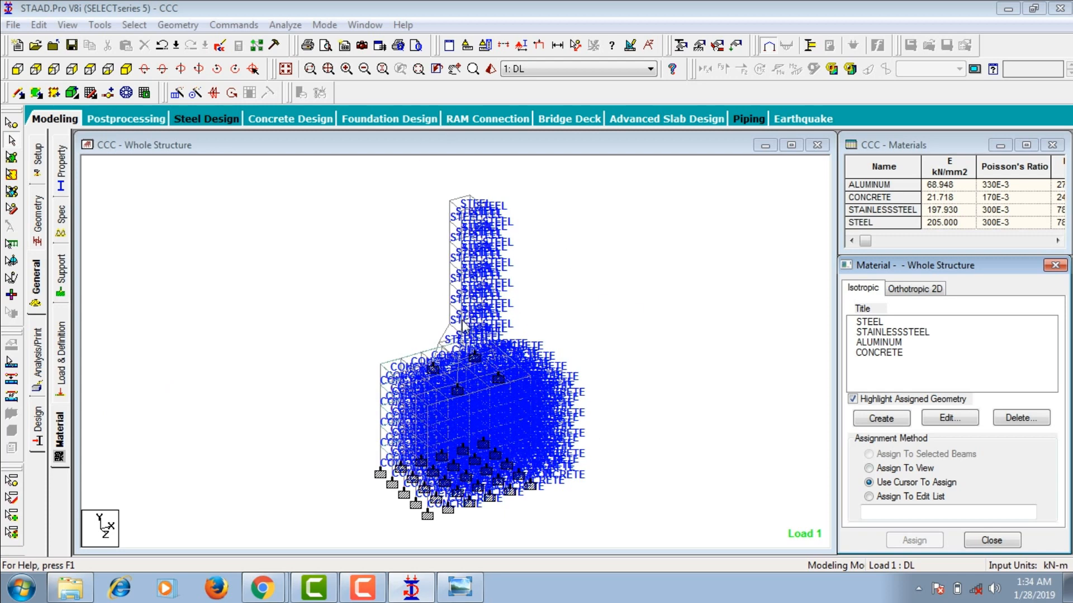
pyautogui.click(37, 347)
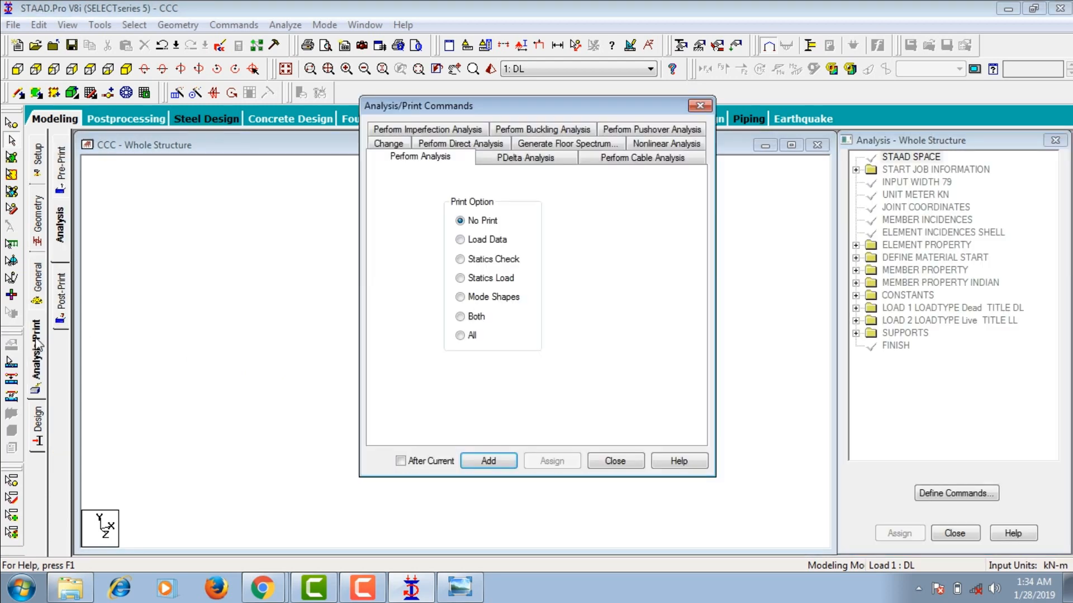
pyautogui.click(494, 463)
pyautogui.click(615, 461)
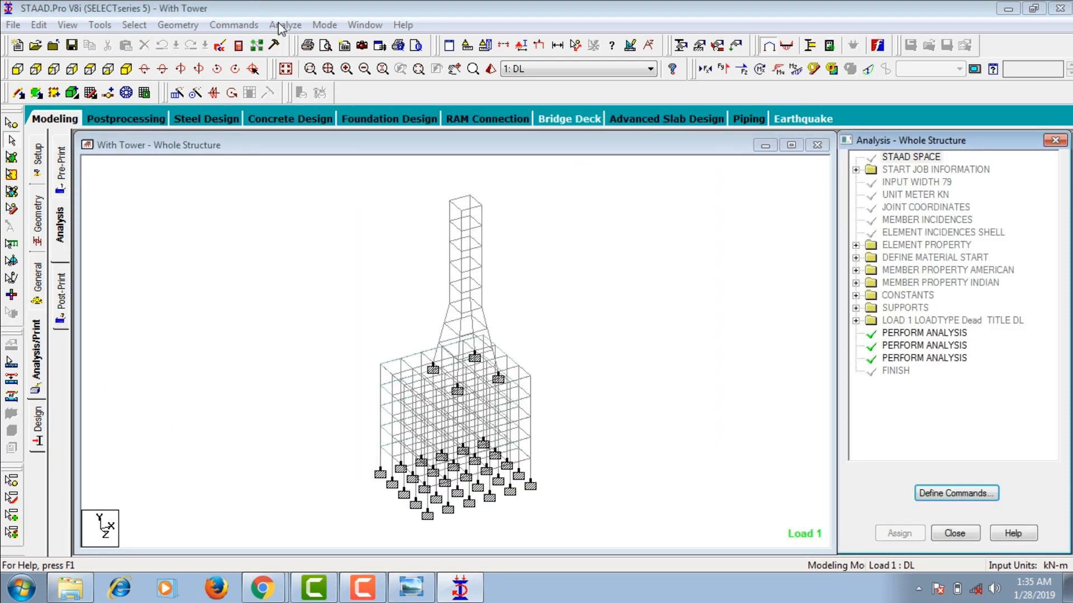
# Run the analysis on the With Tower model and enter post-processing mode with the DL load case selected.
pyautogui.click(282, 26)
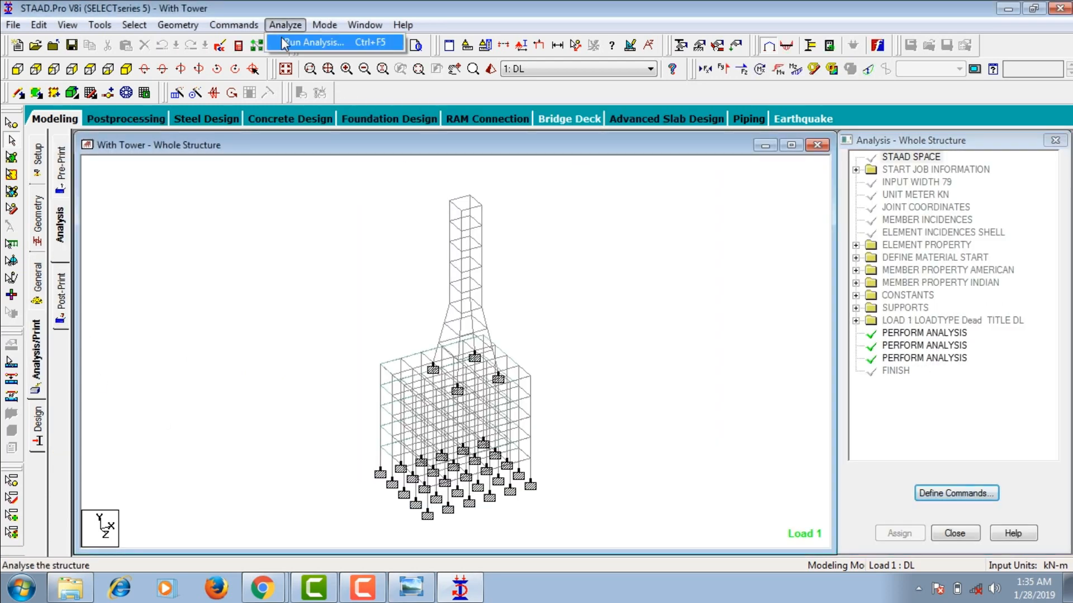
pyautogui.click(281, 37)
pyautogui.click(418, 328)
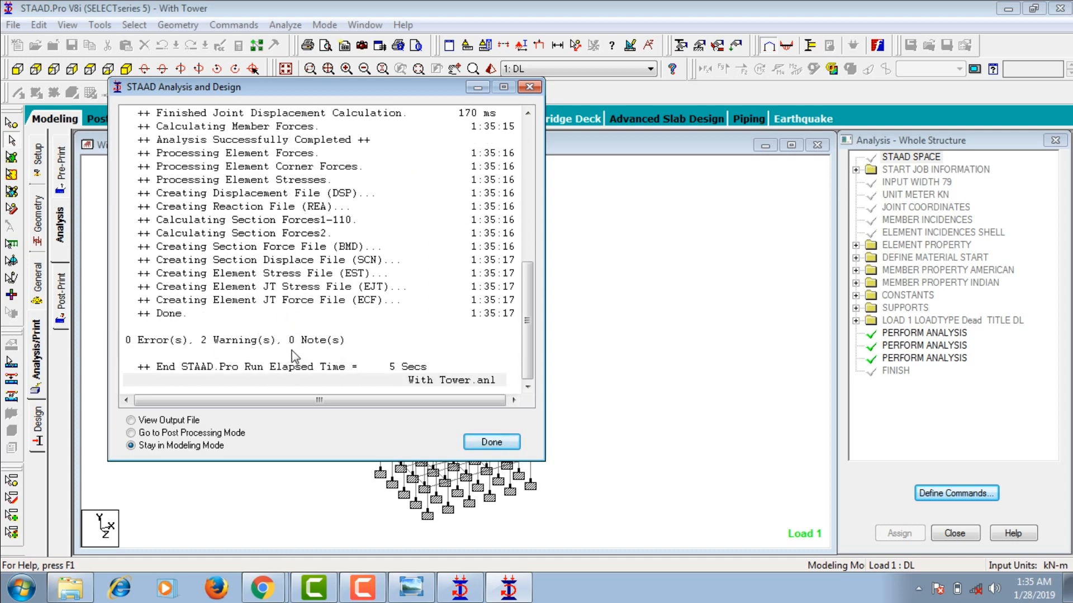
pyautogui.click(193, 433)
pyautogui.click(489, 444)
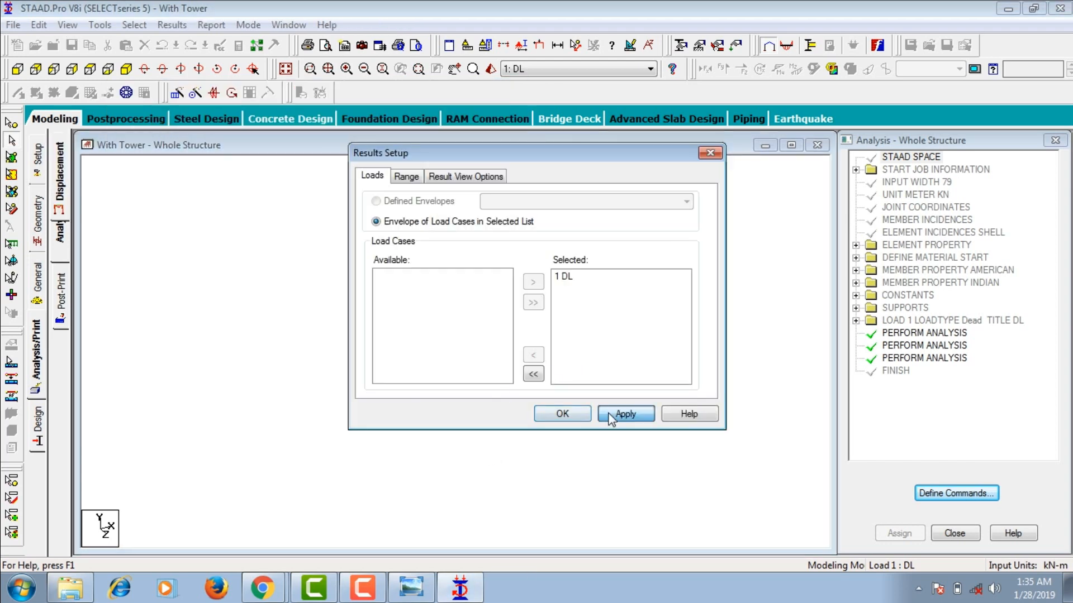
pyautogui.click(568, 412)
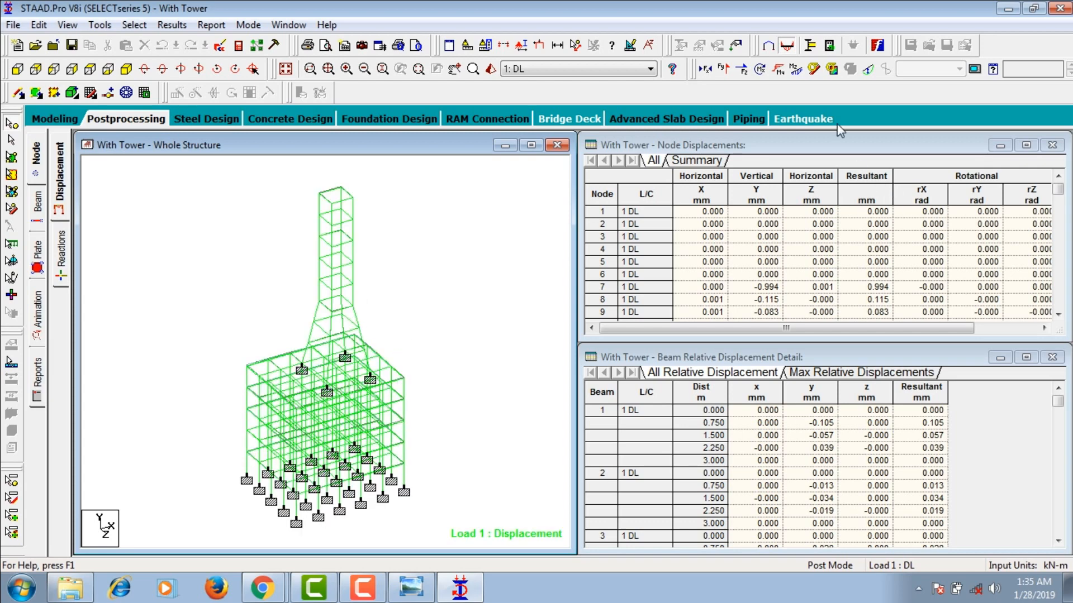
# Hide the displacement diagram and view the structure's shear force diagram and its Bending Z diagram for load case DL.
pyautogui.click(868, 71)
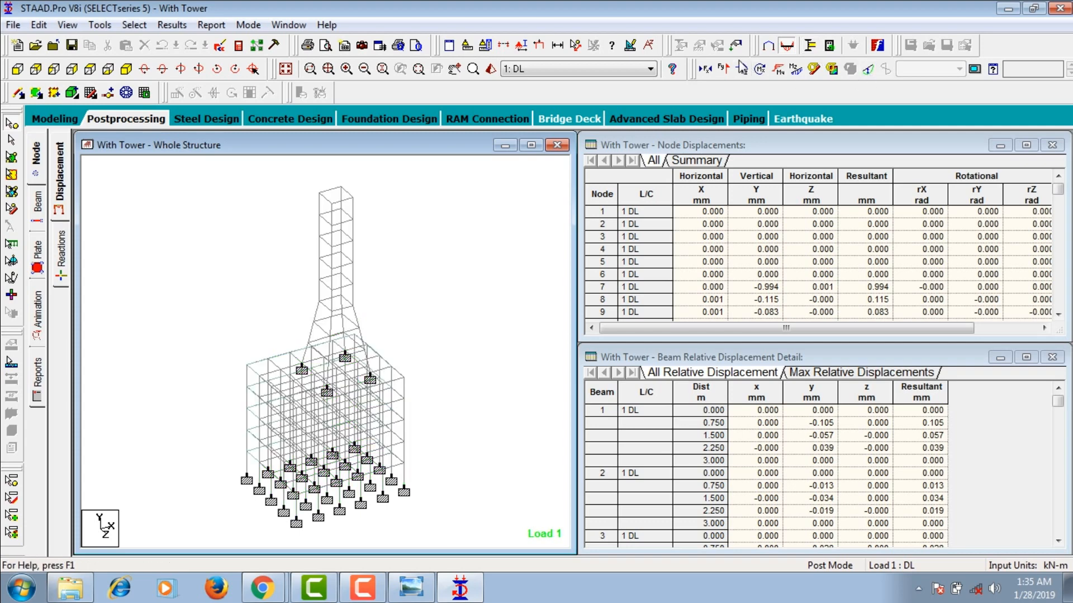
pyautogui.click(726, 72)
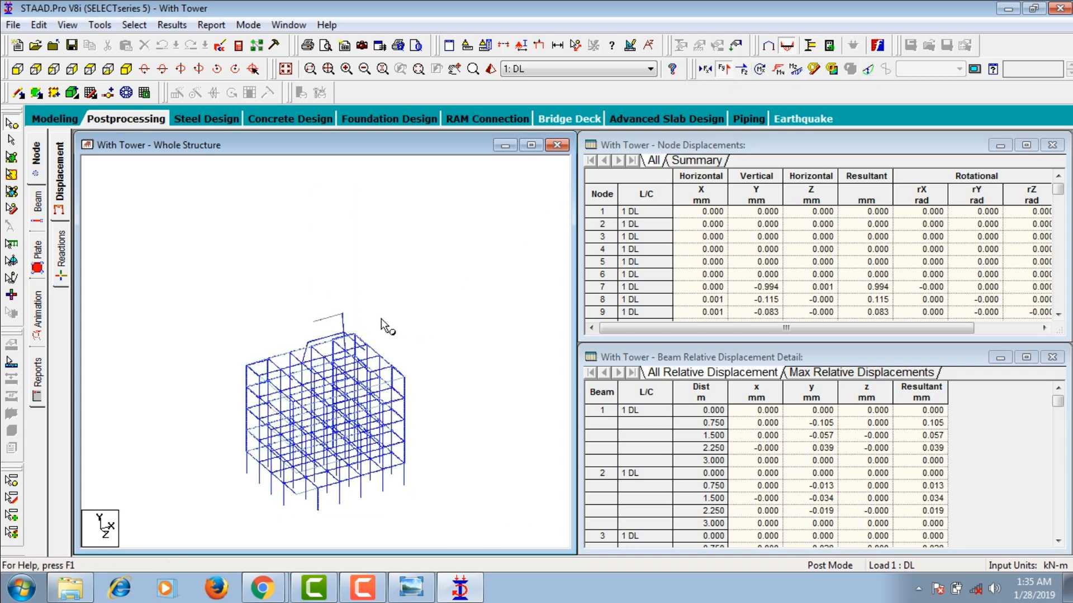
pyautogui.scroll(-1, 284, 337)
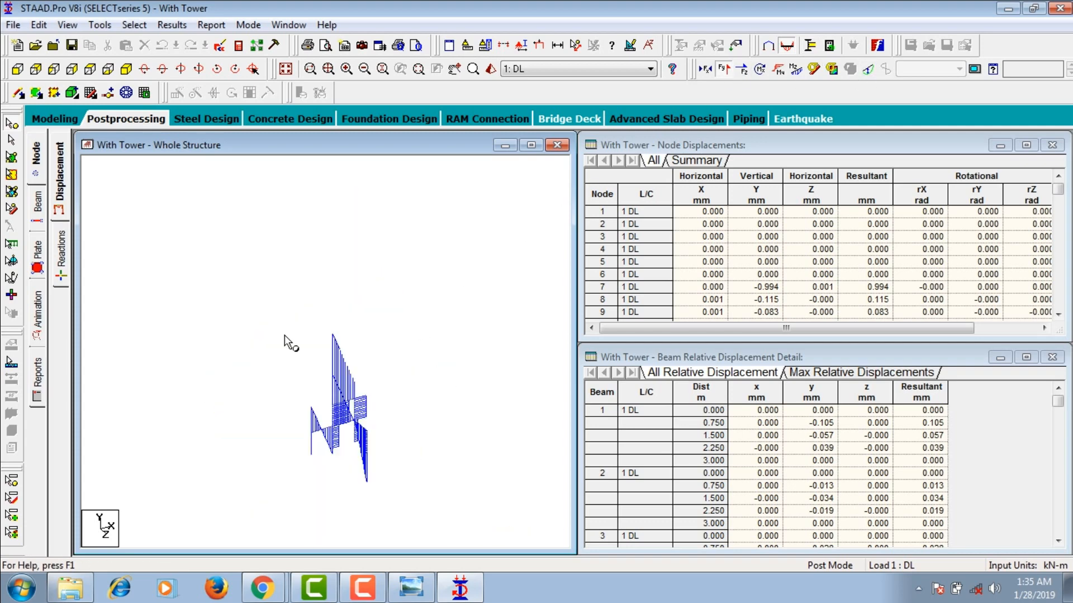
pyautogui.click(723, 69)
pyautogui.click(794, 71)
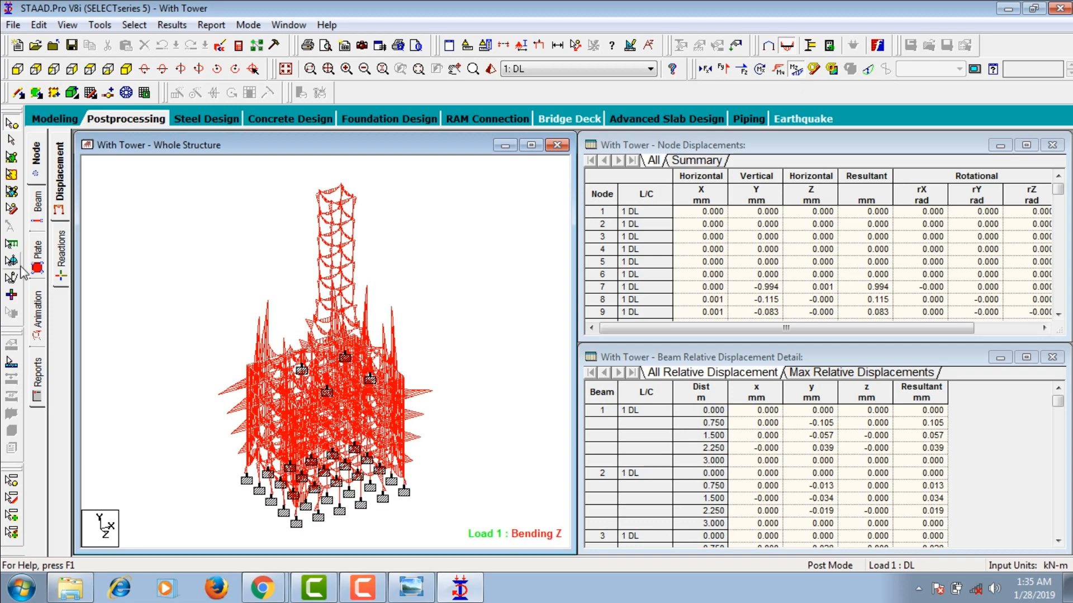
# Apply a Max Absolute plate stress contour with normal fill for load case 1: DL.
pyautogui.click(36, 255)
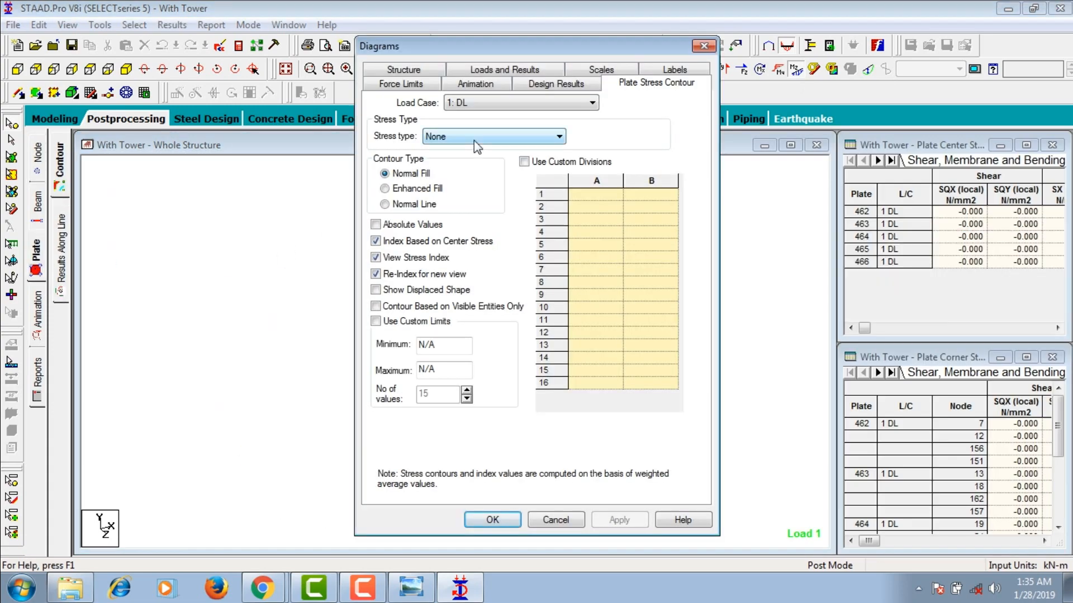
pyautogui.click(477, 137)
pyautogui.click(453, 161)
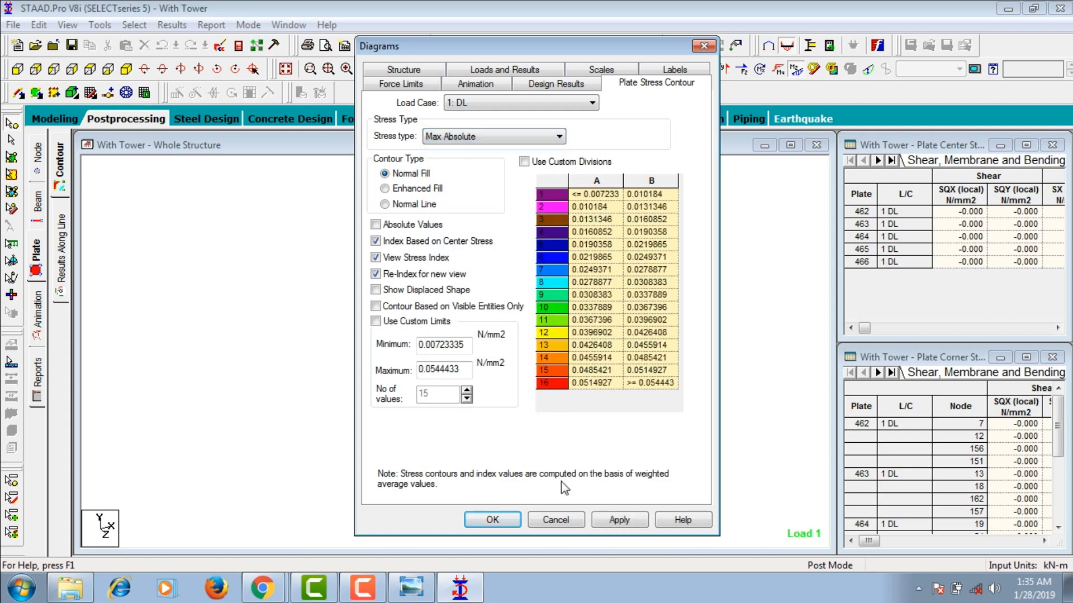
pyautogui.click(616, 522)
pyautogui.click(490, 520)
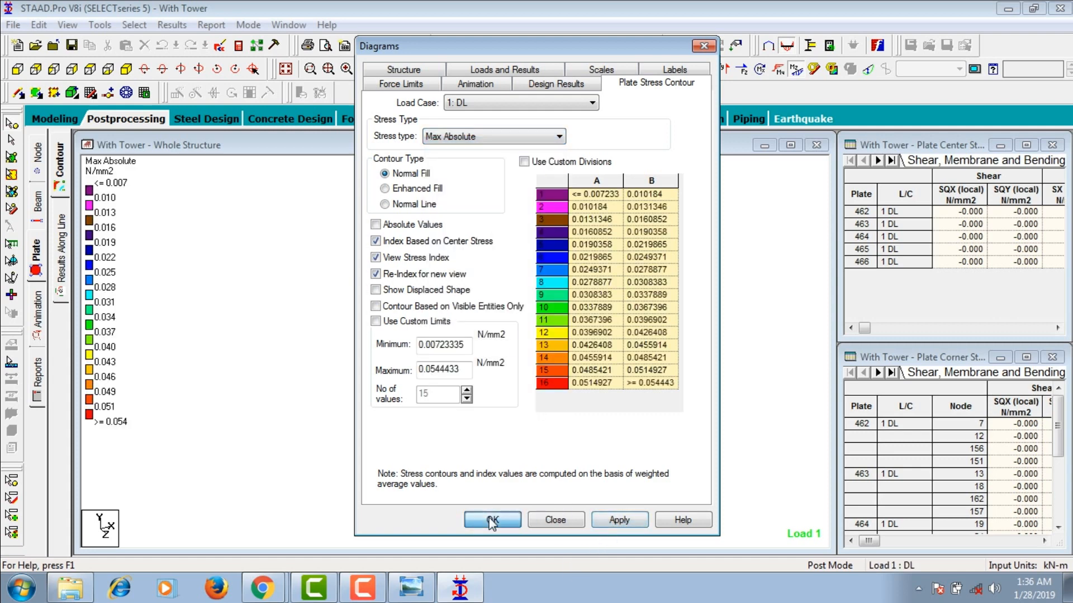